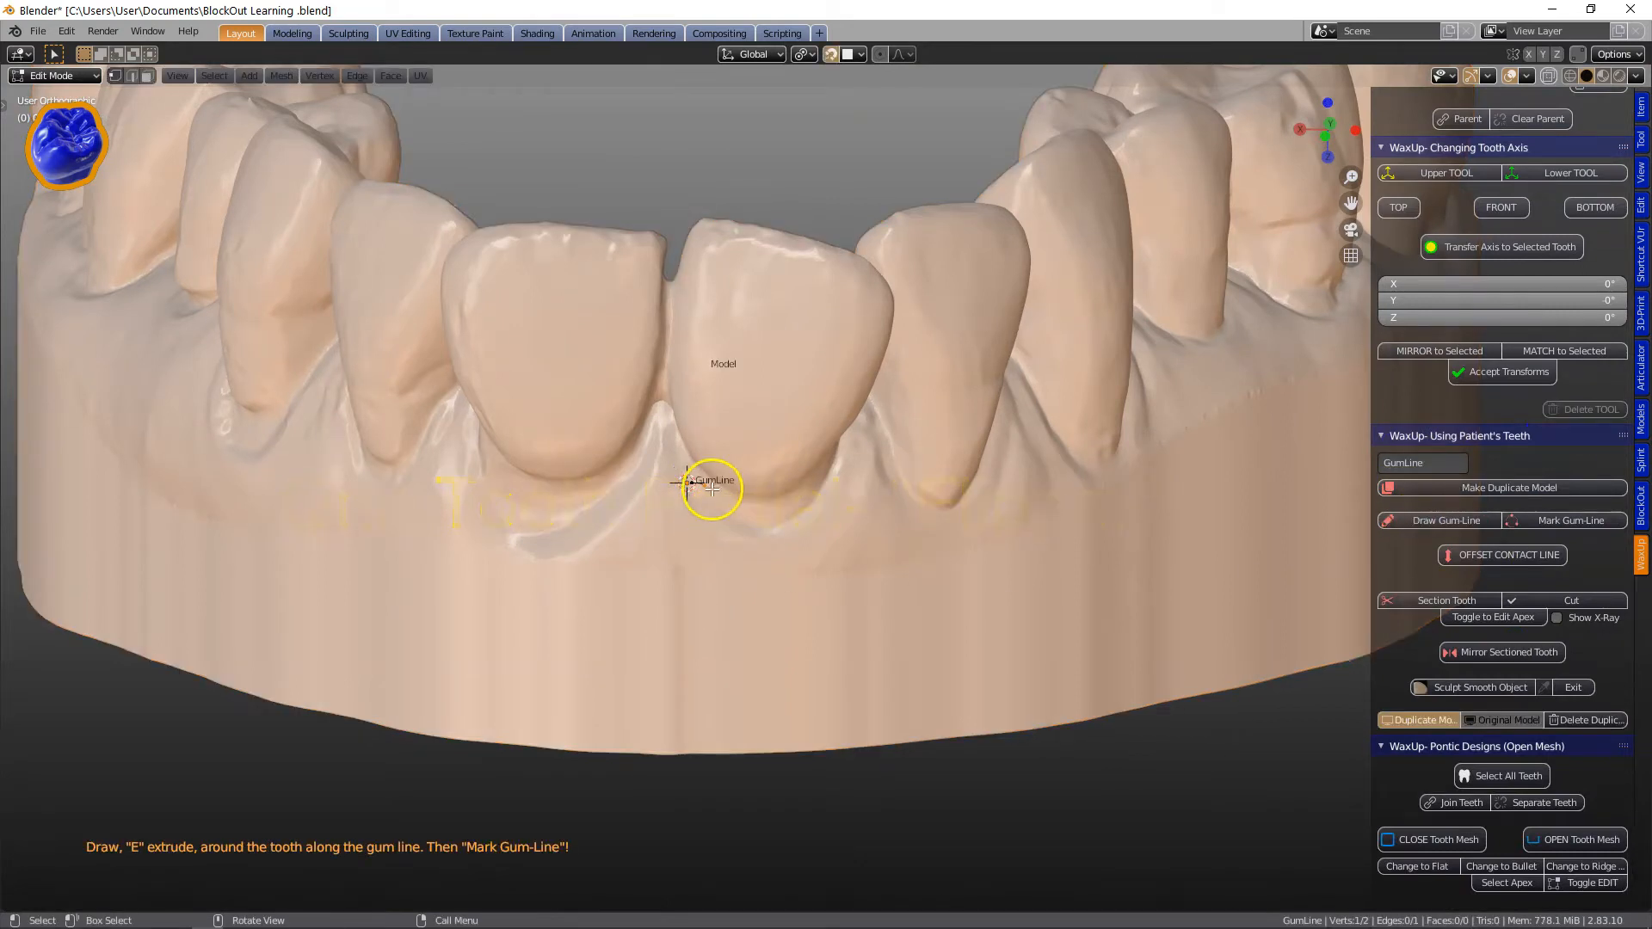
# Extrude the gum-line vertices around the front tooth, following its gum margin.
pyautogui.press('g')
pyautogui.click(760, 543)
pyautogui.press('e')
pyautogui.click(827, 513)
pyautogui.moveTo(850, 507); pyautogui.dragTo(800, 499, button='middle')
pyautogui.press('e')
pyautogui.click(876, 410)
pyautogui.moveTo(877, 410); pyautogui.dragTo(597, 505, button='middle')
pyautogui.press('e')
pyautogui.click(869, 413)
pyautogui.press('e')
pyautogui.click(1030, 464)
pyautogui.moveTo(1031, 464); pyautogui.dragTo(959, 424, button='middle')
pyautogui.press('e')
pyautogui.click(1033, 528)
pyautogui.keyDown('shift'); pyautogui.click(1060, 563); pyautogui.keyUp('shift')
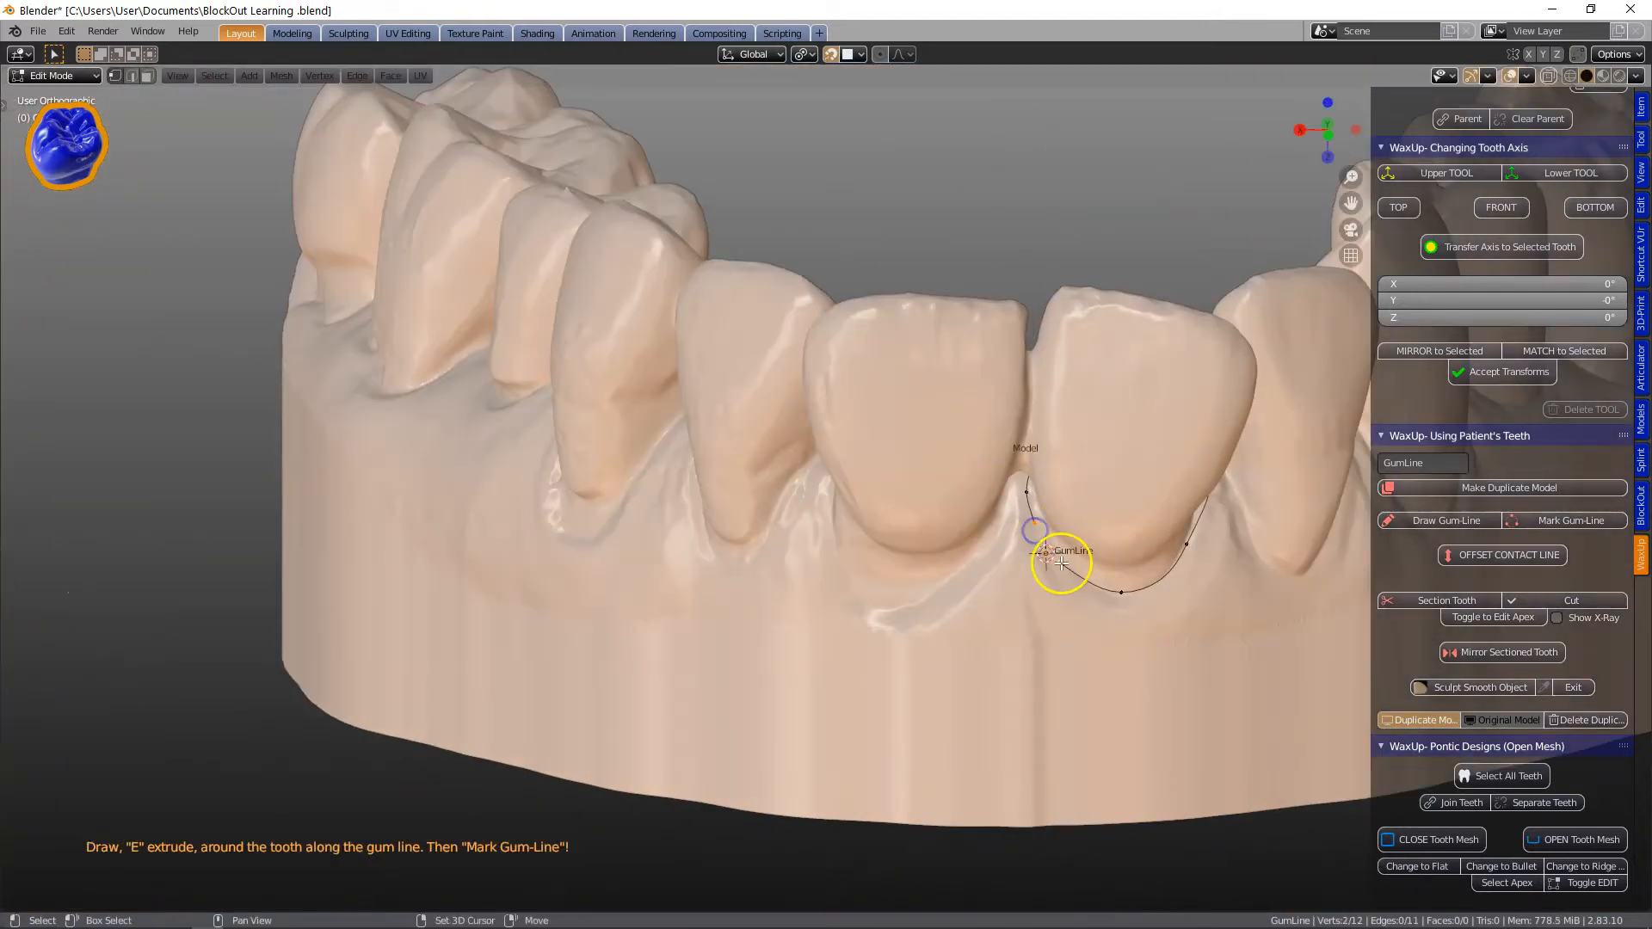
# Mark the drawn line as the gum line.
pyautogui.scroll(5, 1061, 562)
pyautogui.keyDown('shift'); pyautogui.moveTo(889, 486); pyautogui.dragTo(299, 439, button='middle'); pyautogui.keyUp('shift')
pyautogui.scroll(-3, 674, 523)
pyautogui.moveTo(674, 523)
pyautogui.mouseDown(button='middle')
pyautogui.moveTo(597, 483)
pyautogui.moveTo(715, 449)
pyautogui.moveTo(1018, 591)
pyautogui.moveTo(677, 562)
pyautogui.moveTo(655, 542)
pyautogui.mouseUp(button='middle')
pyautogui.click(1564, 521)
# Apply Offset Contact Line to the marked gum line.
pyautogui.moveTo(564, 447); pyautogui.dragTo(630, 413, button='middle')
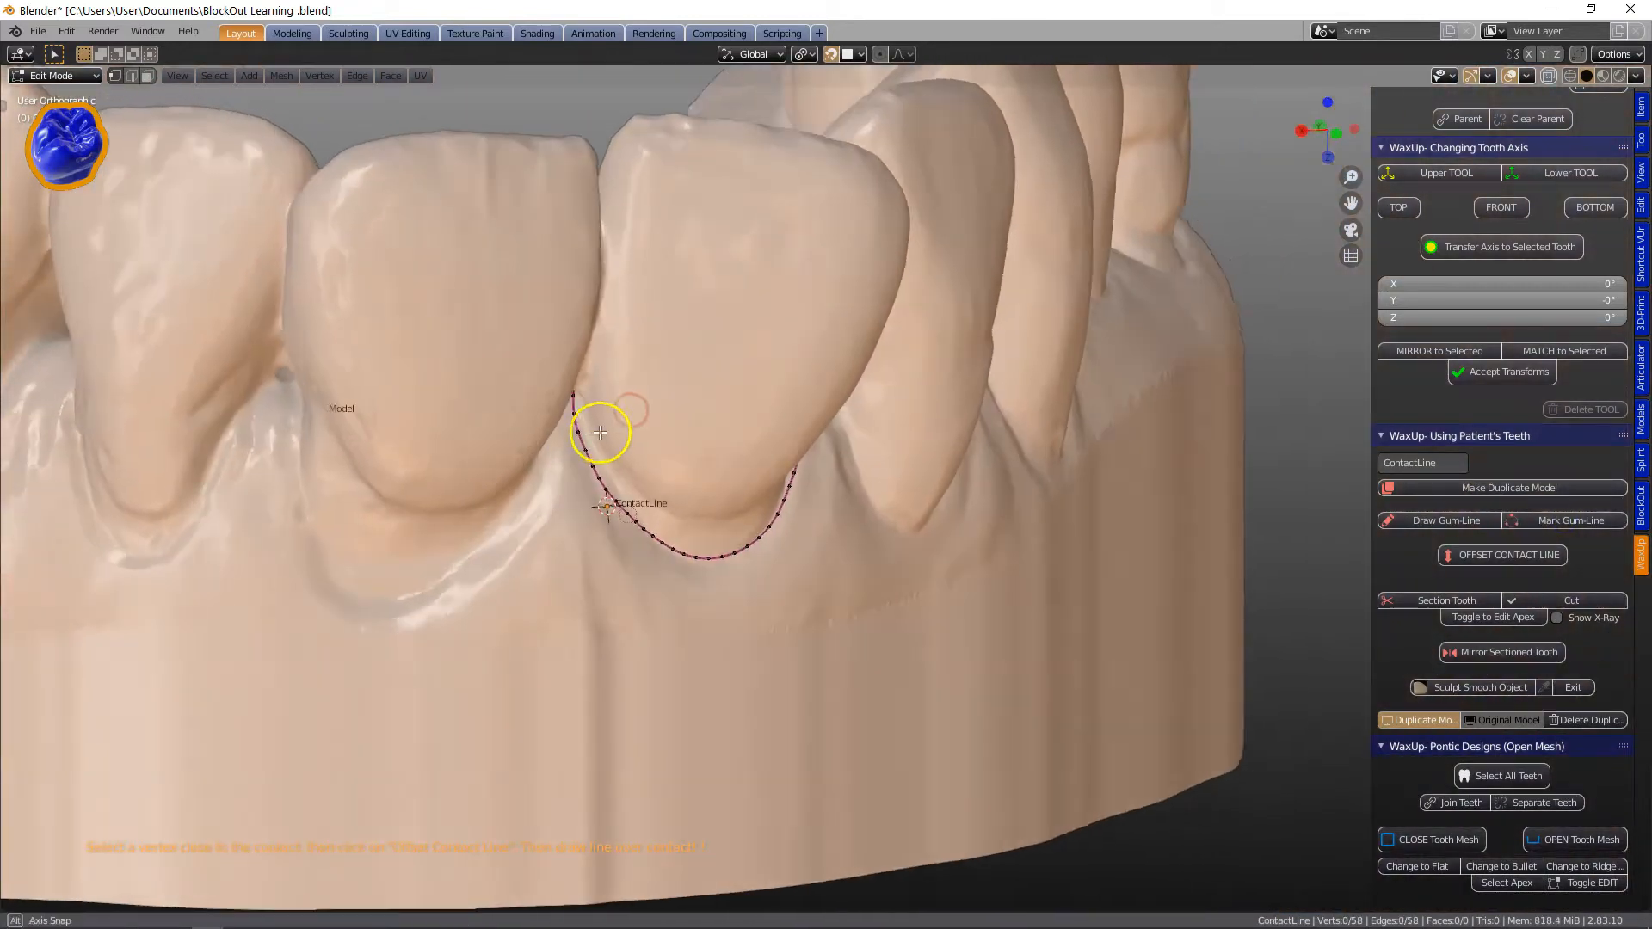
pyautogui.moveTo(602, 551); pyautogui.dragTo(632, 514, button='middle')
pyautogui.moveTo(650, 408); pyautogui.dragTo(757, 465, button='middle')
pyautogui.click(1482, 555)
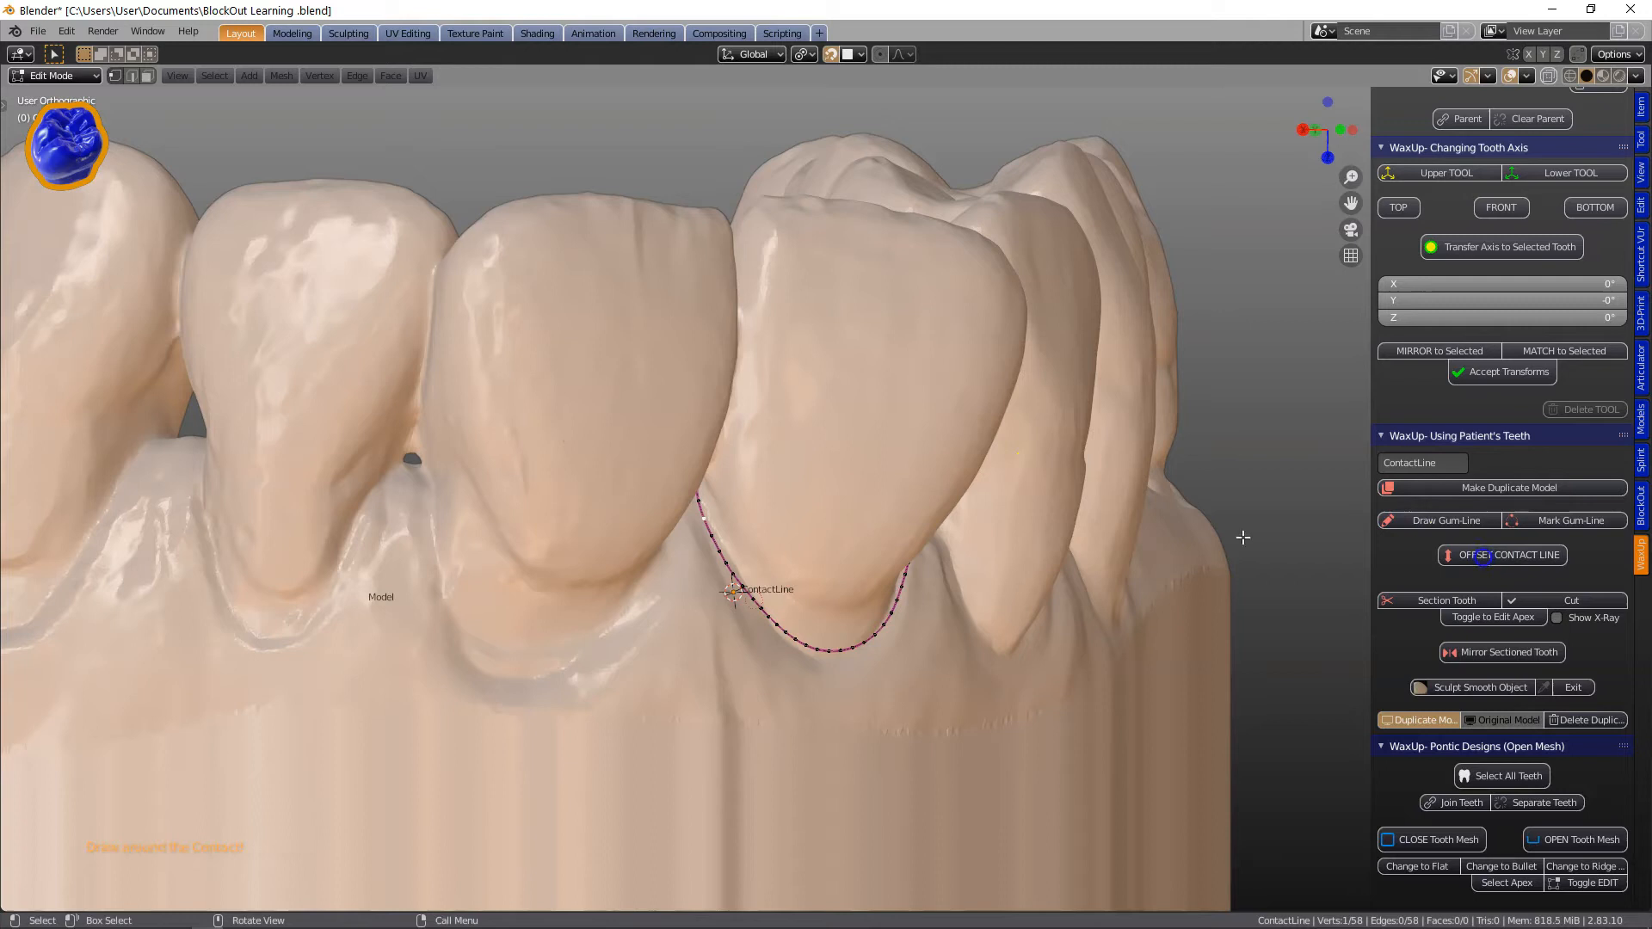
# Extrude a new vertex from the contact line's end and move it into place.
pyautogui.press('e')
pyautogui.click(727, 489)
pyautogui.scroll(3, 722, 519)
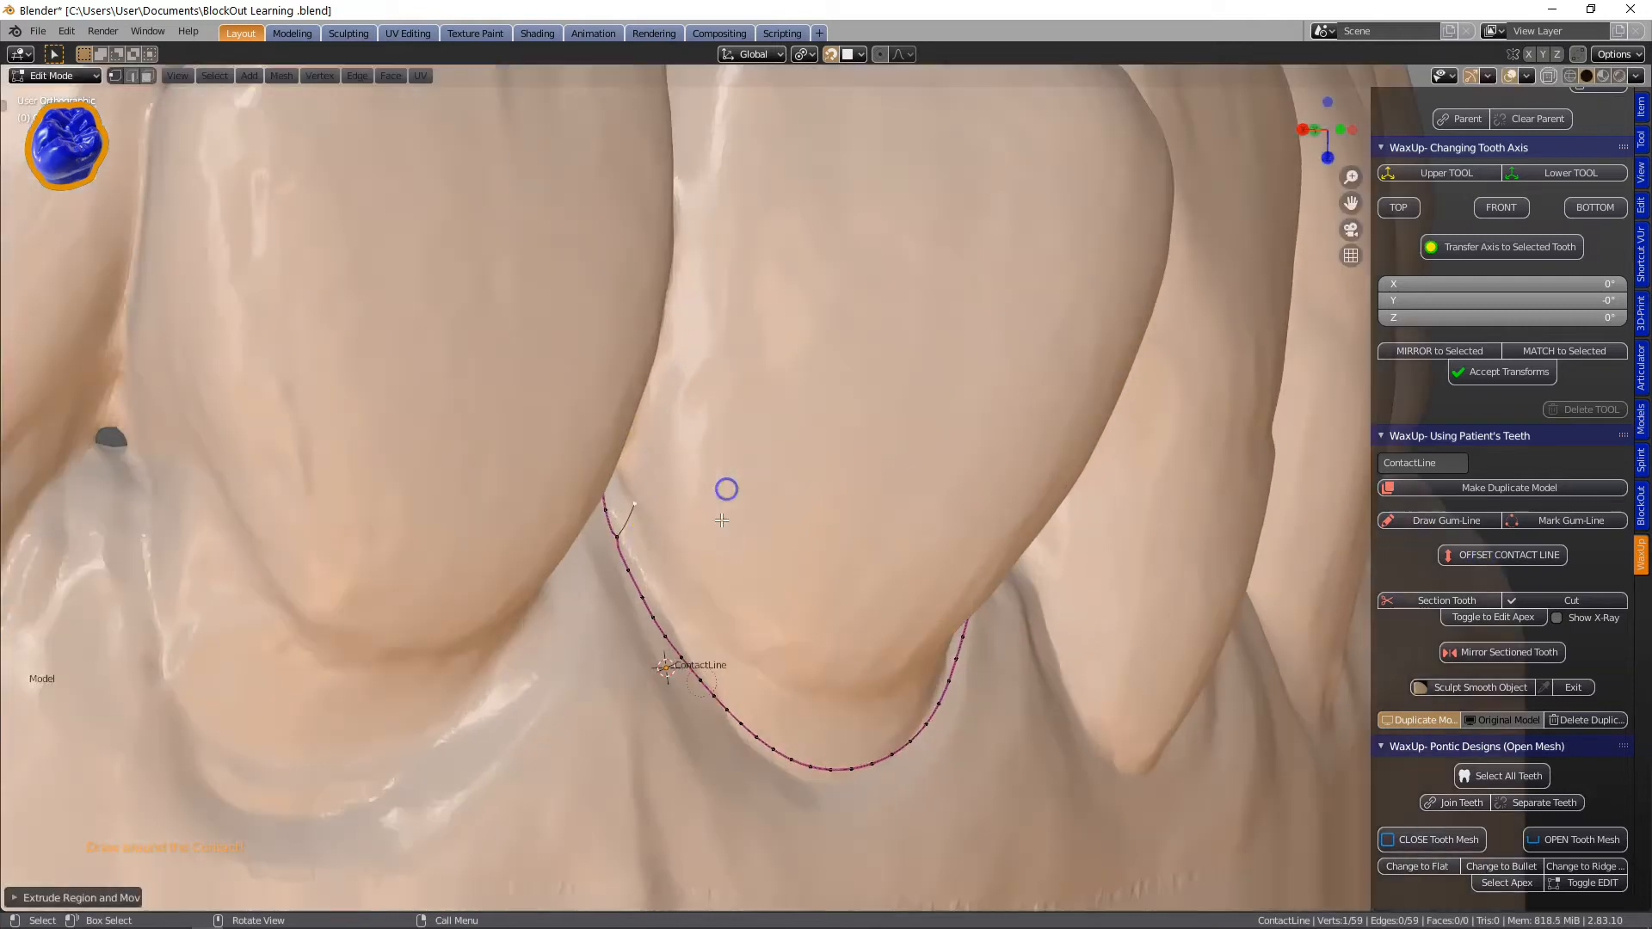
pyautogui.press('g')
pyautogui.click(694, 382)
pyautogui.scroll(3, 639, 507)
pyautogui.moveTo(642, 579); pyautogui.dragTo(390, 604, button='middle')
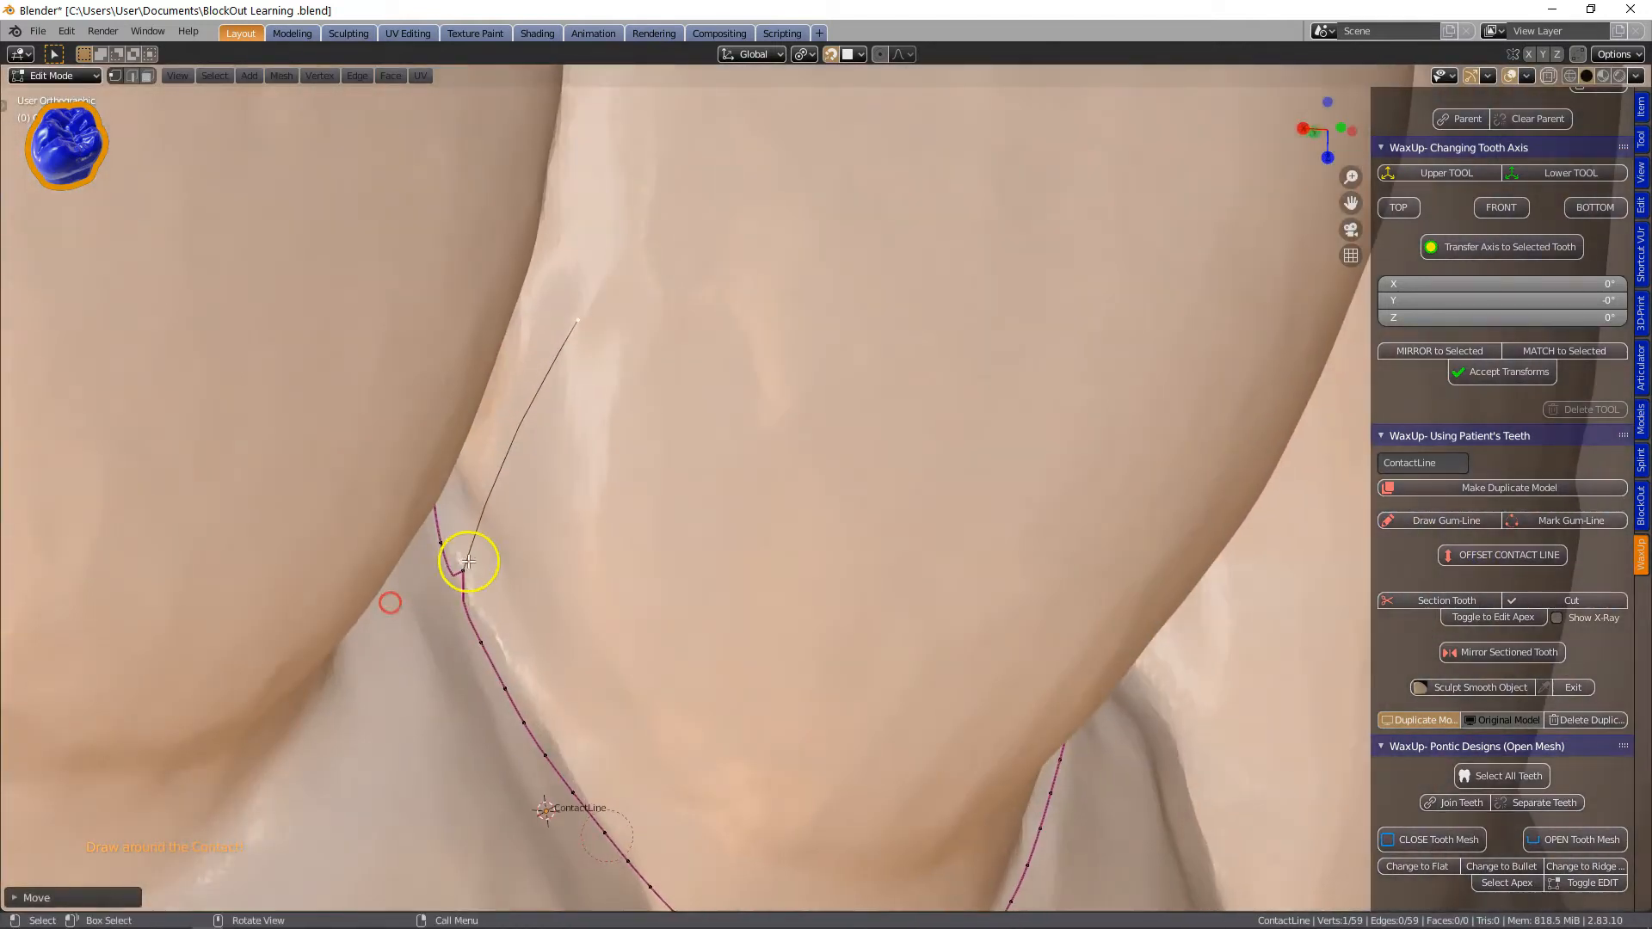
# Extrude the line upward along the interproximal contact between the two teeth.
pyautogui.scroll(-2, 593, 361)
pyautogui.press('g')
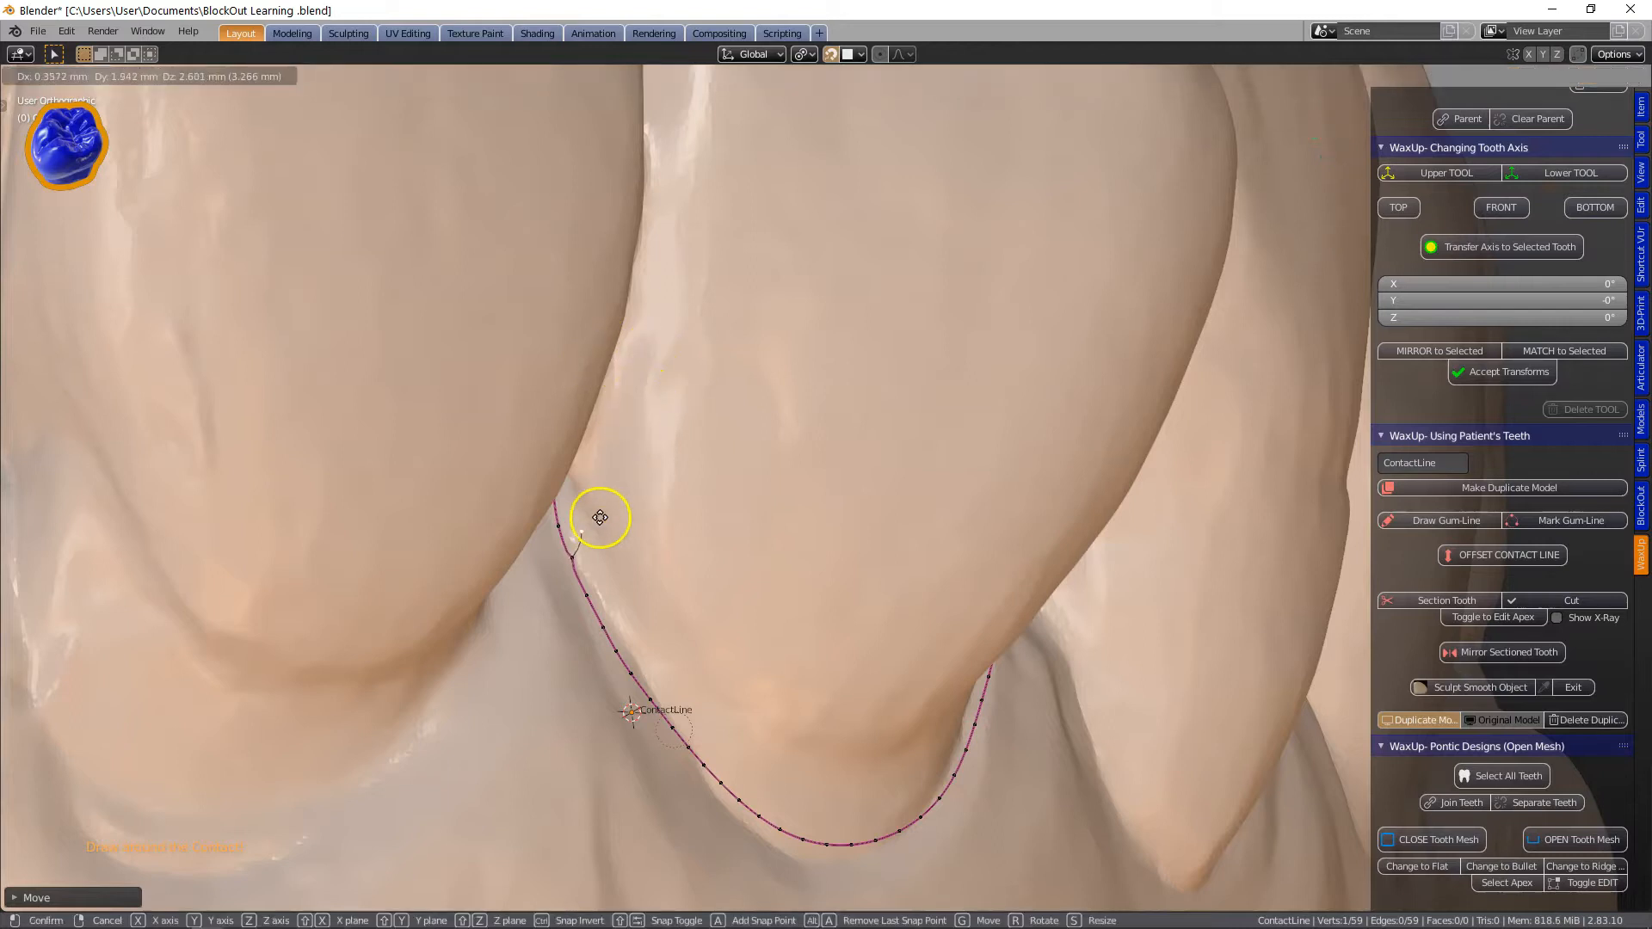
pyautogui.click(598, 531)
pyautogui.press('e')
pyautogui.click(623, 453)
pyautogui.press('e')
pyautogui.click(668, 354)
# Continue extruding the line around the contact from the lingual side.
pyautogui.press('e')
pyautogui.click(672, 250)
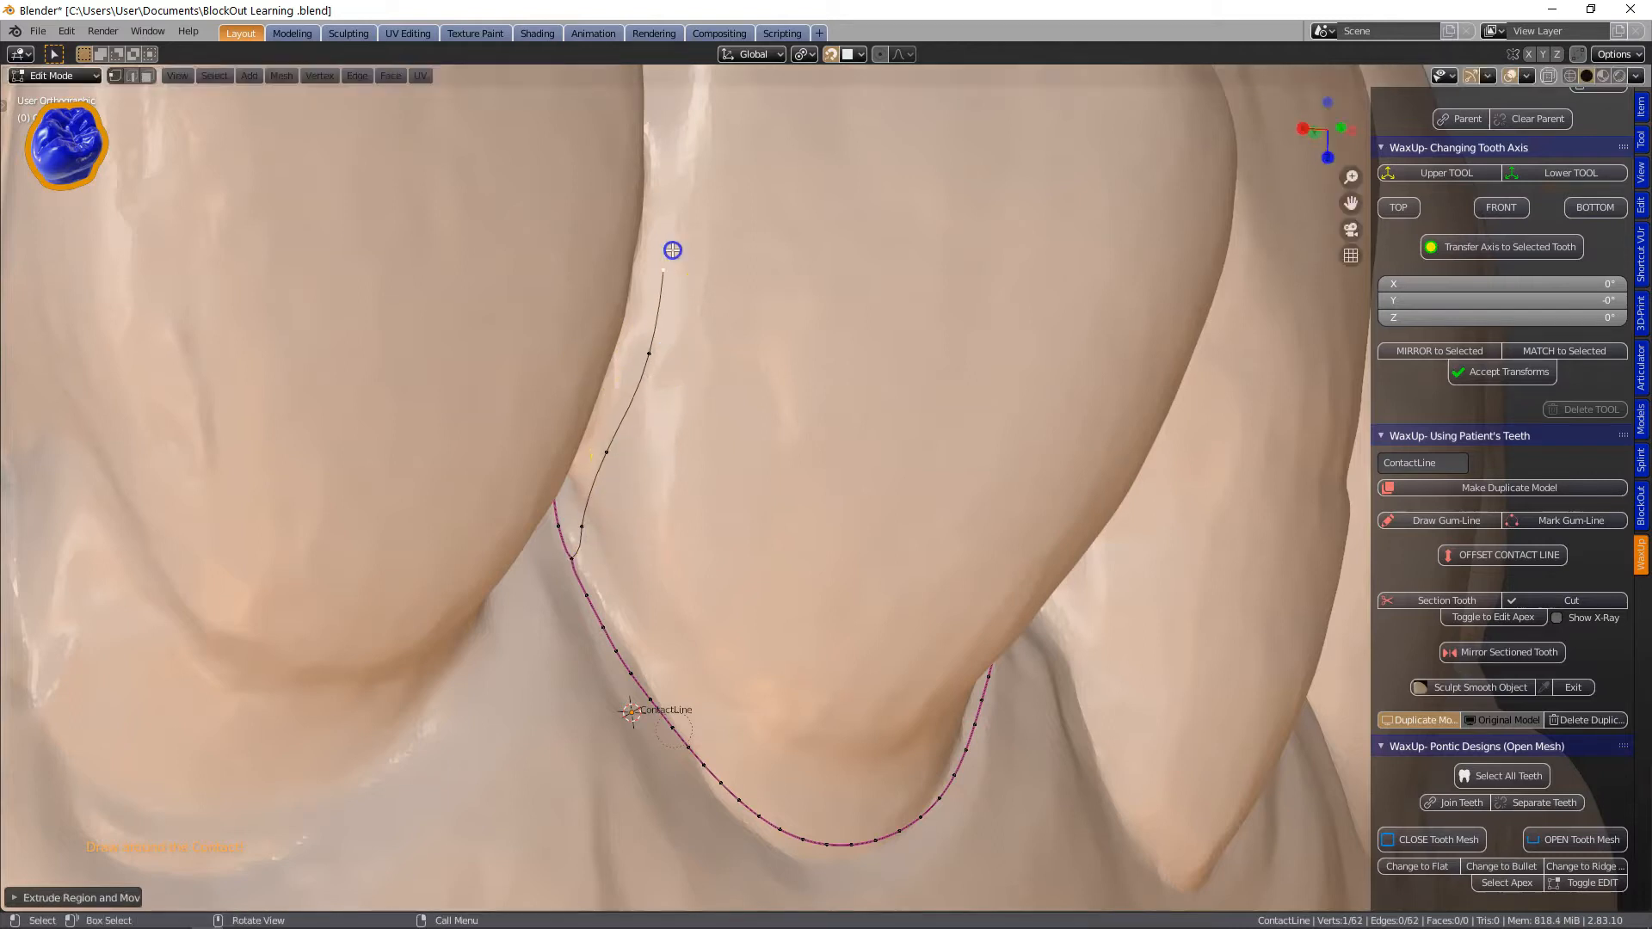
pyautogui.scroll(-3, 672, 212)
pyautogui.moveTo(672, 258); pyautogui.dragTo(880, 358, button='middle')
pyautogui.press('e')
pyautogui.click(741, 221)
pyautogui.press('e')
pyautogui.click(755, 239)
# Extrude one more vertex and join it to the contact line with an edge.
pyautogui.press('e')
pyautogui.click(749, 347)
pyautogui.press('e')
pyautogui.click(738, 412)
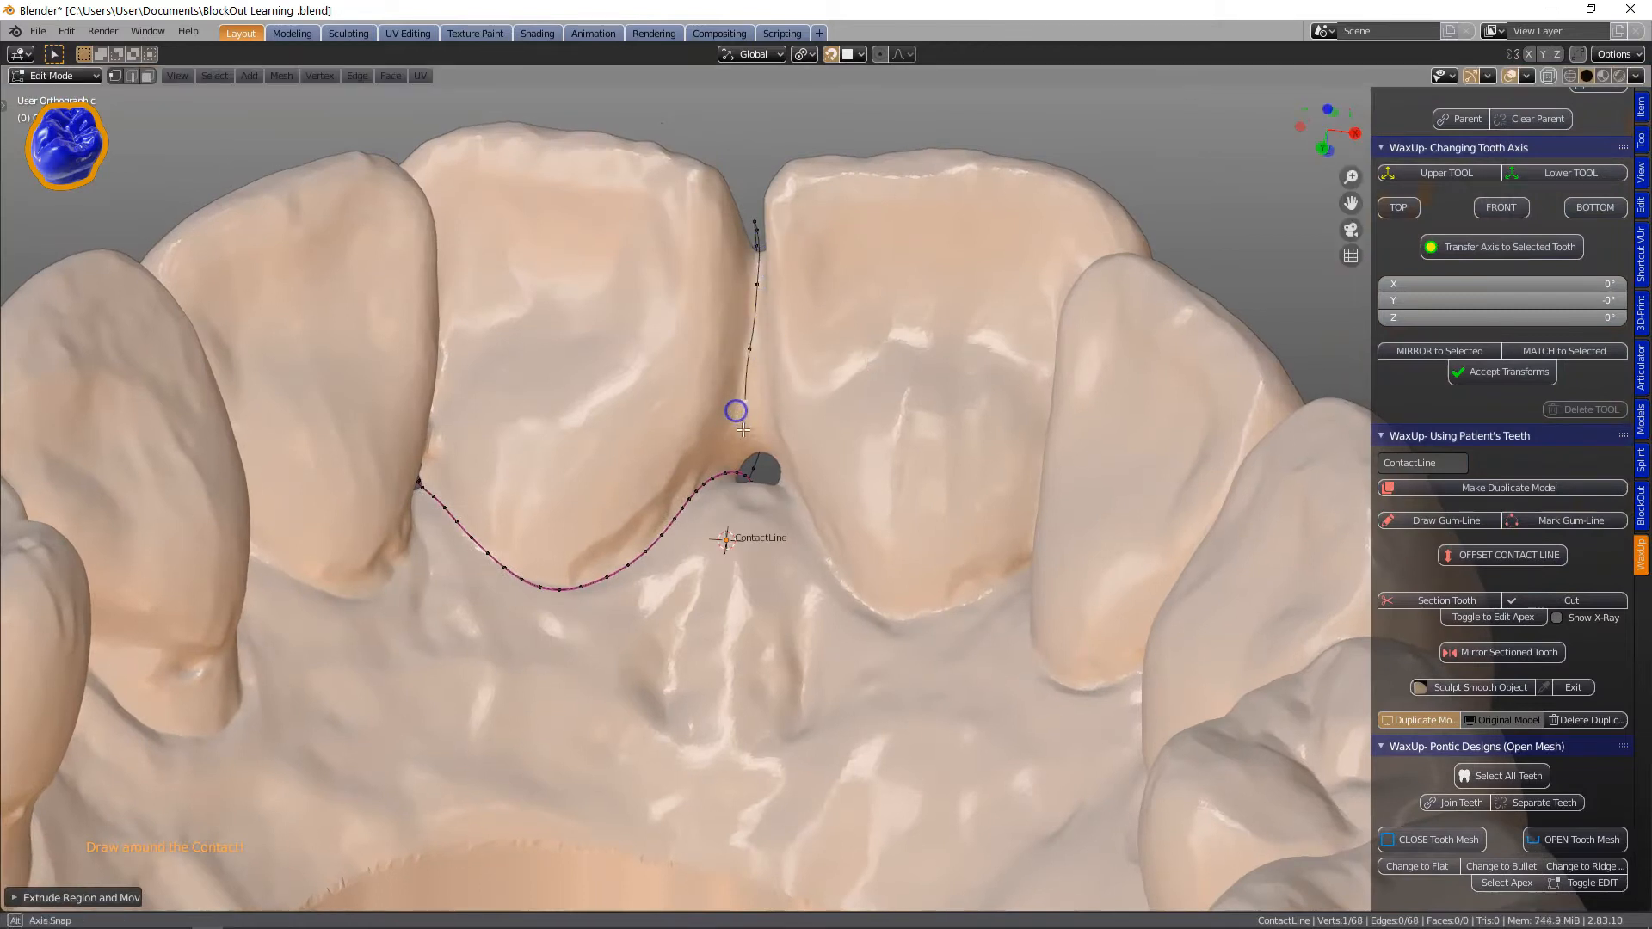
pyautogui.moveTo(738, 411); pyautogui.dragTo(697, 435, button='middle')
pyautogui.scroll(4, 696, 435)
# Extrude the line upward along the other interproximal contact.
pyautogui.press('e')
pyautogui.click(607, 431)
pyautogui.keyDown('shift'); pyautogui.click(608, 459); pyautogui.keyUp('shift')
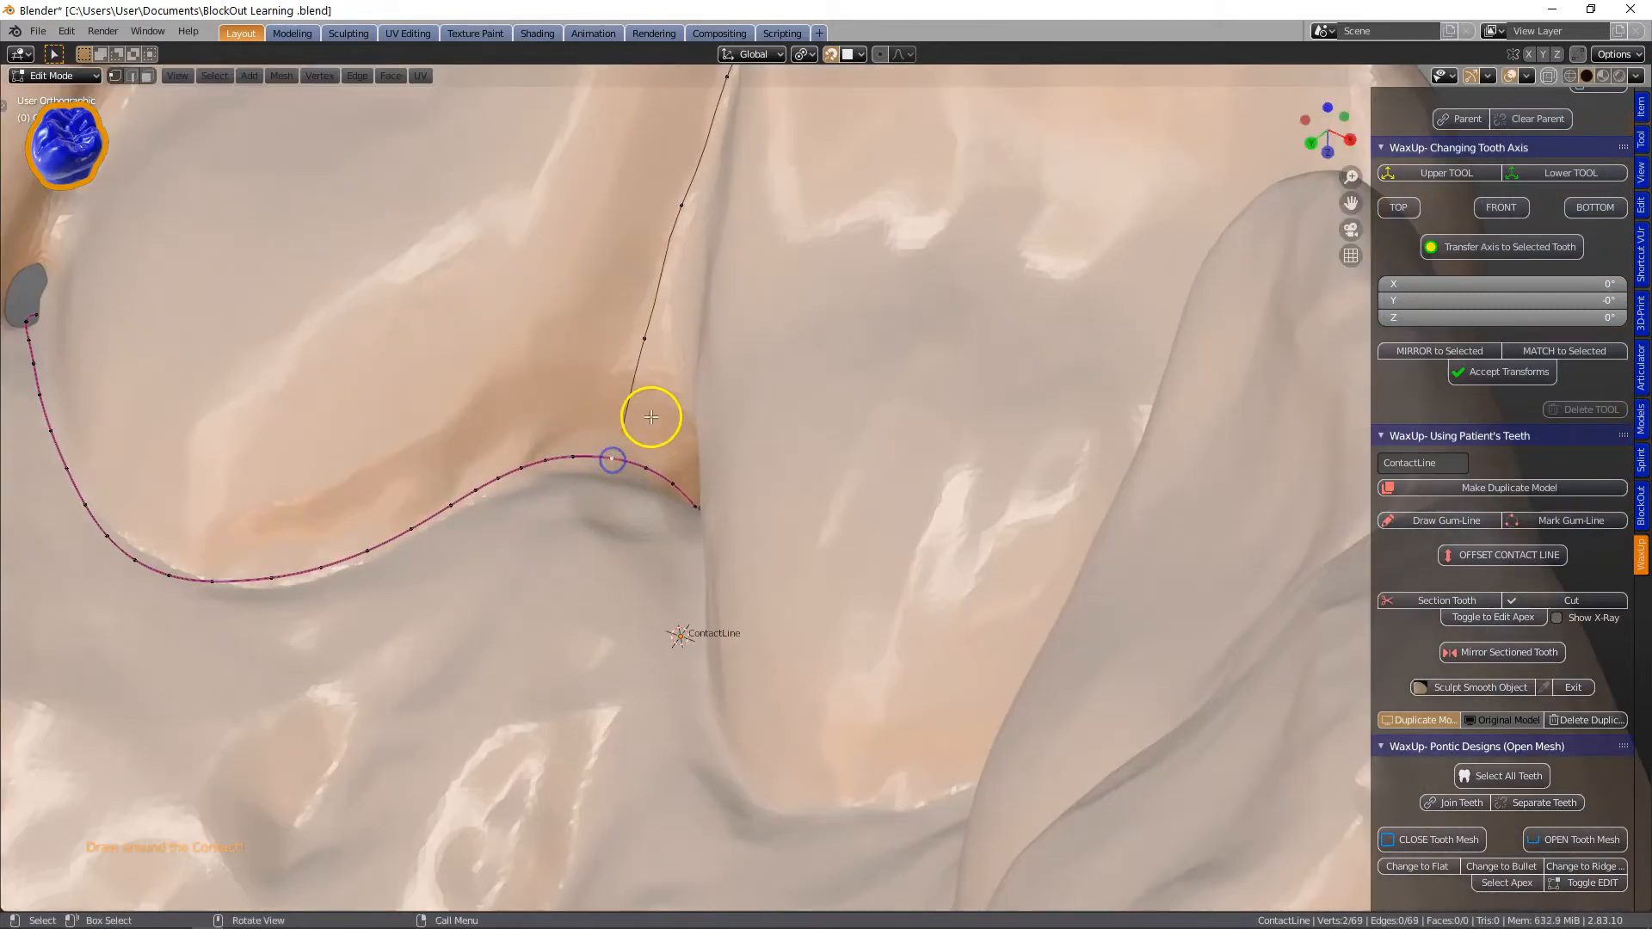
pyautogui.press('f')
# Select a contact-line vertex at the other contact and apply Offset Contact Line again.
pyautogui.scroll(-4, 651, 418)
pyautogui.moveTo(561, 413); pyautogui.dragTo(723, 480, button='middle')
pyautogui.click(599, 489)
pyautogui.moveTo(600, 489); pyautogui.dragTo(677, 482, button='middle')
pyautogui.scroll(3, 545, 459)
pyautogui.moveTo(546, 458); pyautogui.dragTo(522, 455, button='middle')
pyautogui.click(1499, 556)
pyautogui.press('e')
pyautogui.click(457, 439)
pyautogui.press('e')
pyautogui.click(477, 359)
# Continue extruding the line around the second contact.
pyautogui.press('e')
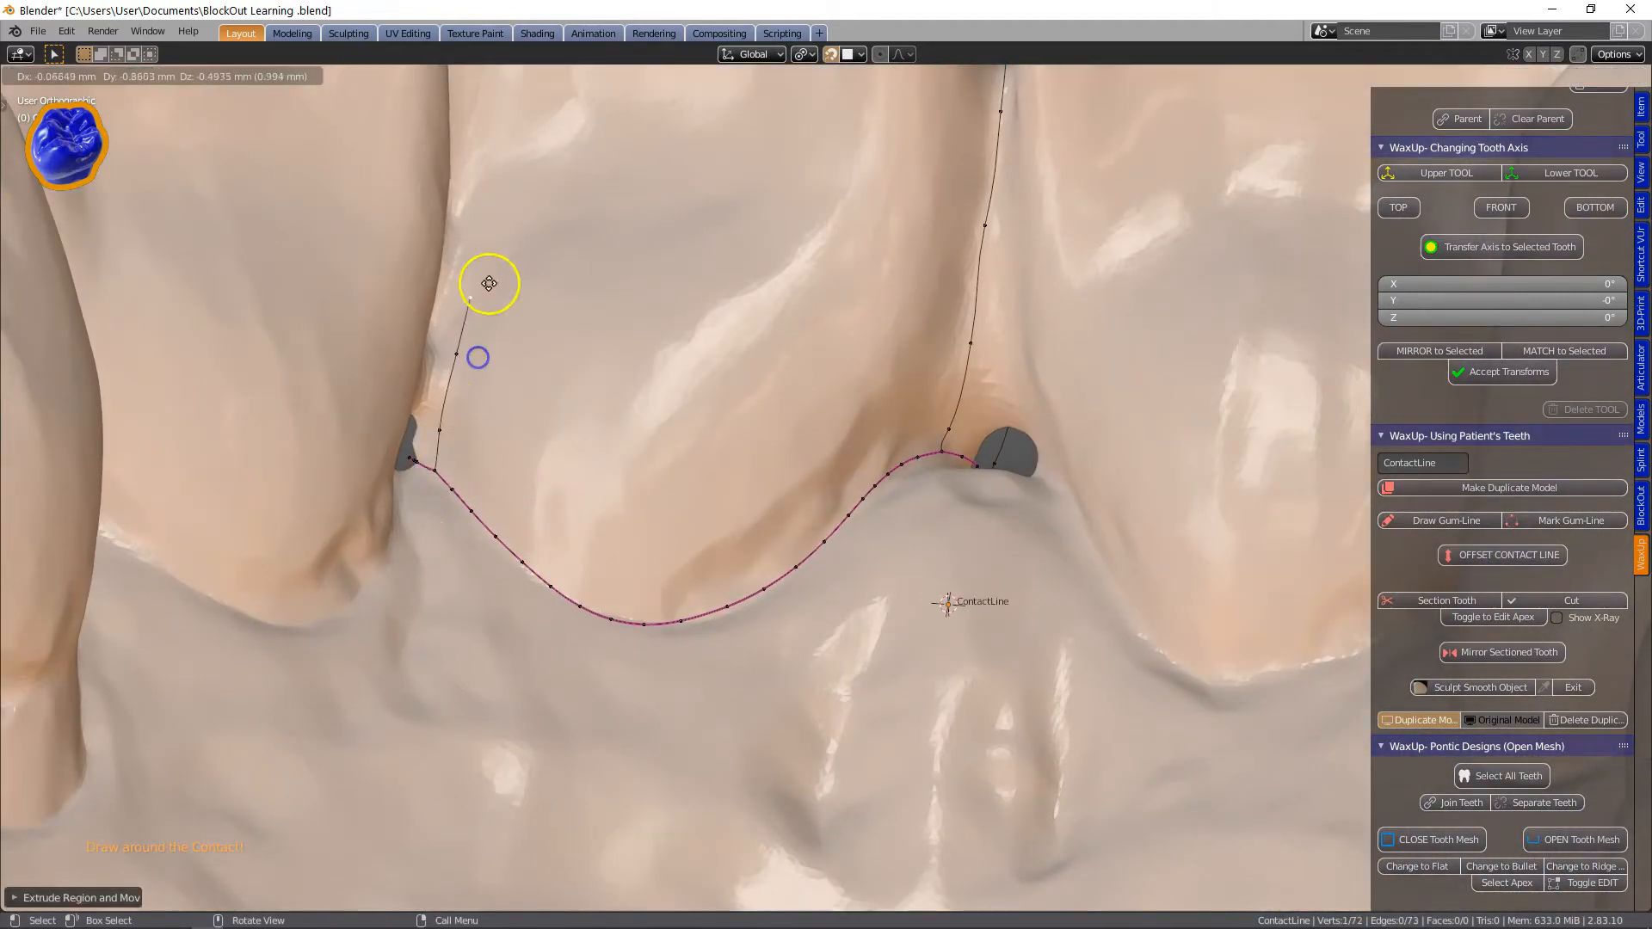
pyautogui.click(494, 262)
pyautogui.press('e')
pyautogui.click(495, 112)
pyautogui.moveTo(486, 384); pyautogui.dragTo(353, 347, button='middle')
pyautogui.press('e')
pyautogui.click(626, 216)
# Extrude the line down to the contact line and join the ends to close the loop.
pyautogui.press('e')
pyautogui.click(635, 168)
pyautogui.moveTo(702, 291); pyautogui.dragTo(567, 158, button='middle')
pyautogui.press('e')
pyautogui.click(660, 181)
pyautogui.moveTo(660, 184); pyautogui.dragTo(695, 267, button='middle')
pyautogui.press('e')
pyautogui.click(683, 346)
pyautogui.press('e')
pyautogui.click(694, 387)
pyautogui.press('e')
pyautogui.click(705, 416)
pyautogui.keyDown('shift'); pyautogui.click(715, 432); pyautogui.keyUp('shift')
pyautogui.press('f')
# Create the tooth's section cutting tool from the closed contact line.
pyautogui.scroll(3, 737, 425)
pyautogui.scroll(-5, 737, 425)
pyautogui.moveTo(859, 416); pyautogui.dragTo(794, 419, button='middle')
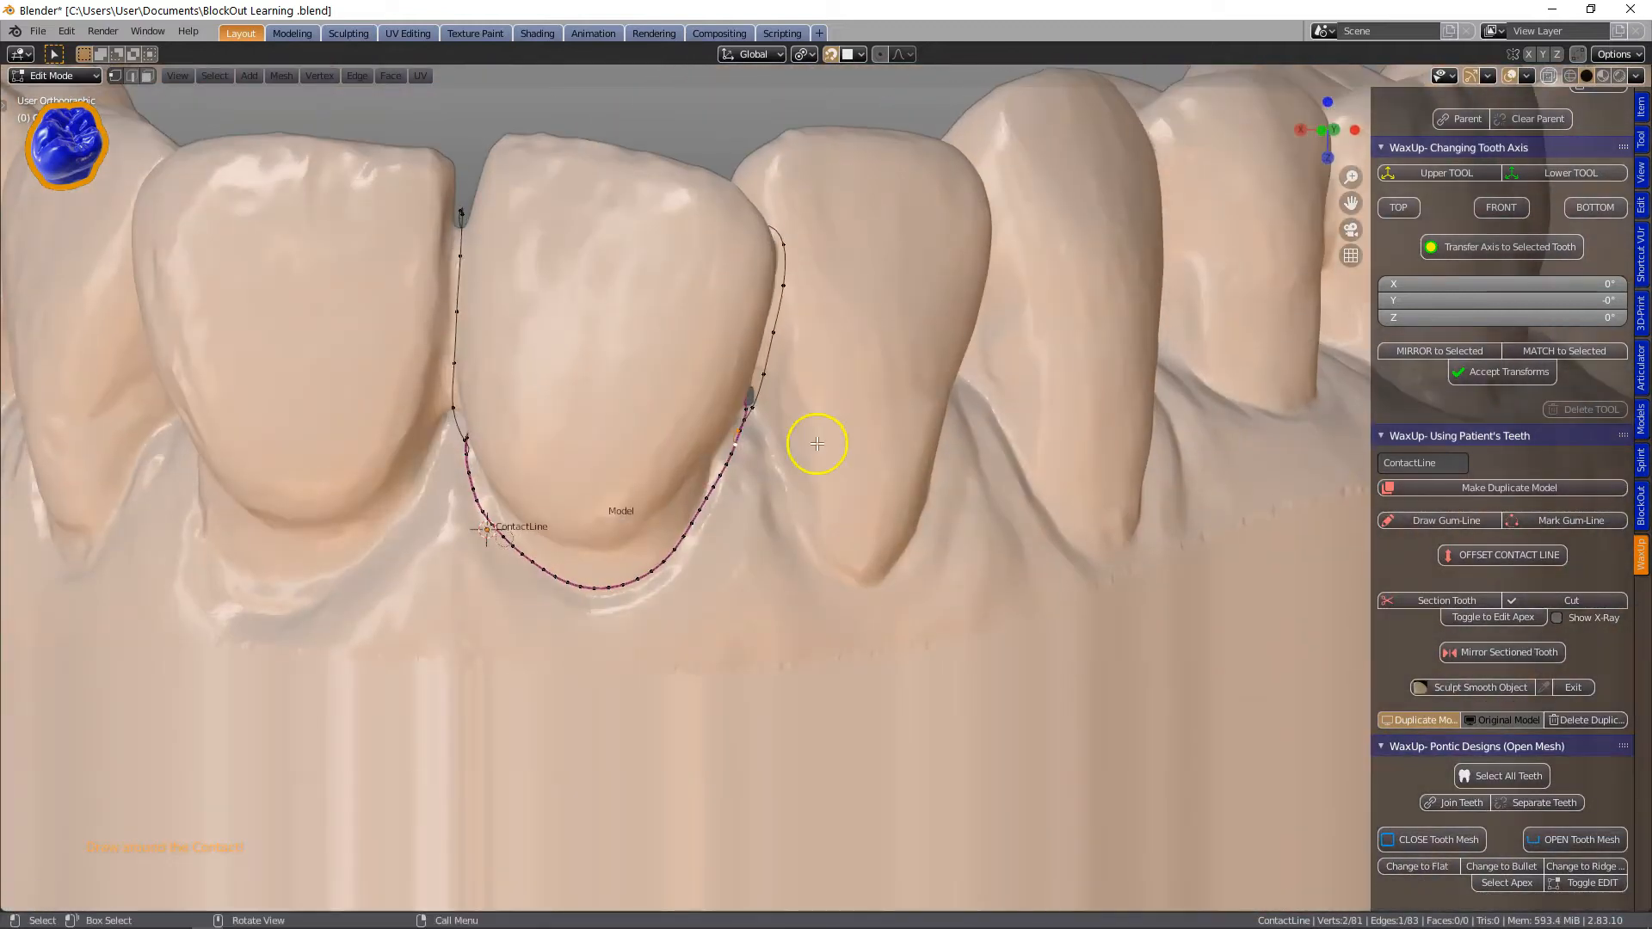
pyautogui.click(1447, 605)
pyautogui.moveTo(678, 442); pyautogui.dragTo(712, 313, button='middle')
pyautogui.press('Tab')
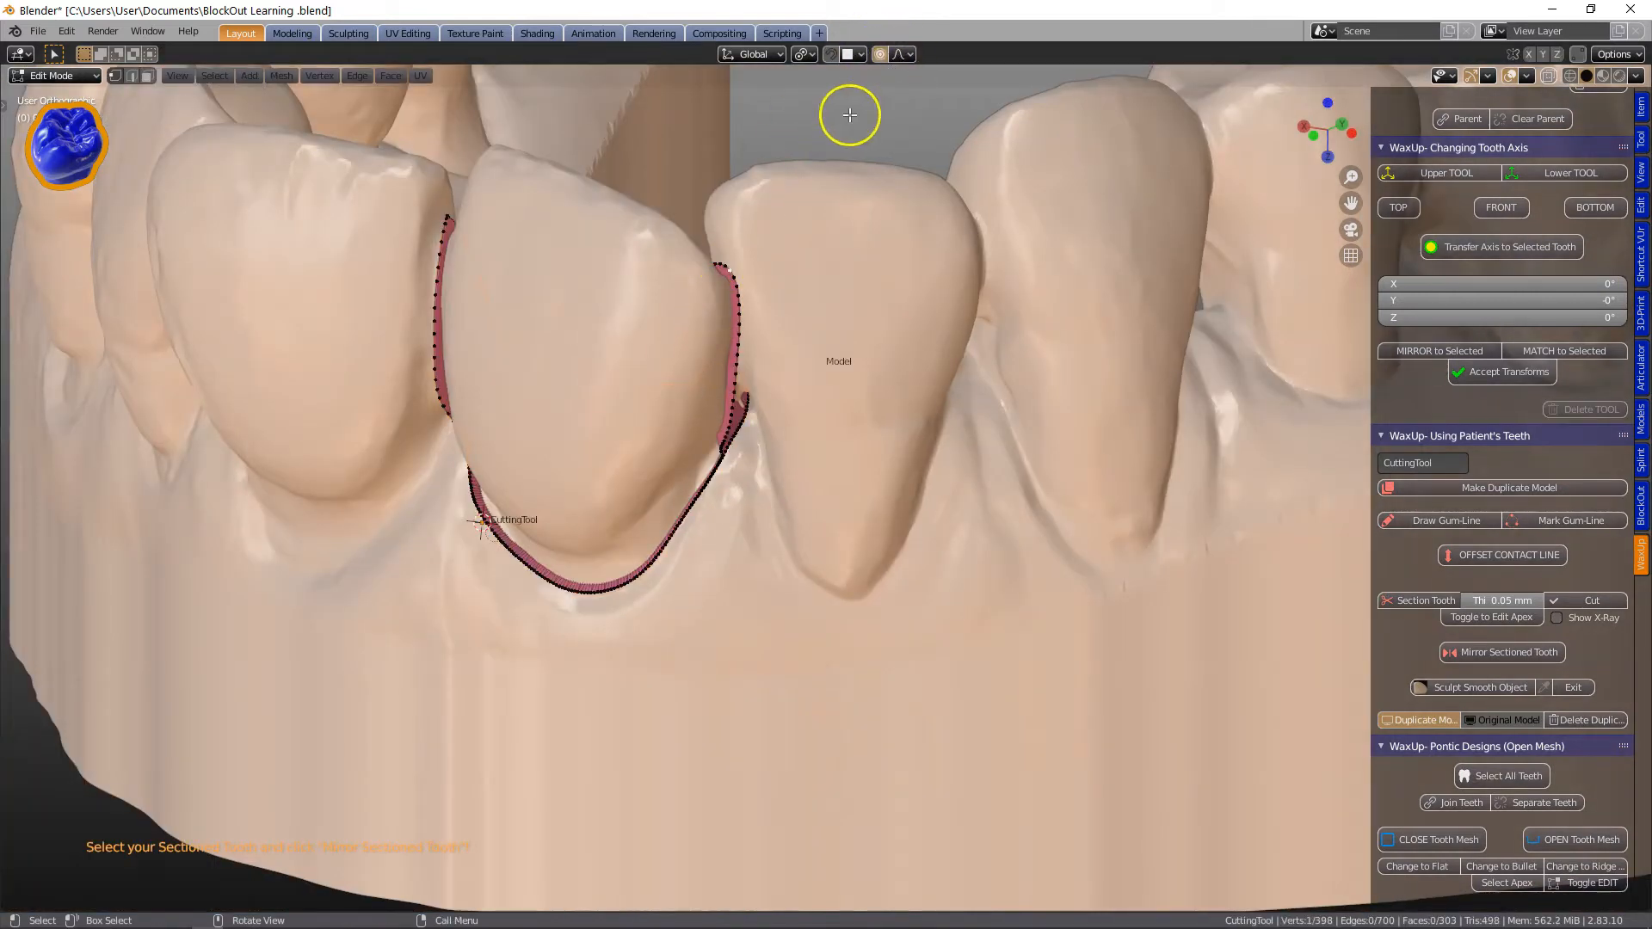
pyautogui.press('g')
pyautogui.scroll(3, 757, 268)
pyautogui.click(756, 266)
pyautogui.hotkey('ctrl', 'z')
# Cut the tooth free from the model with the cutting tool.
pyautogui.press('Tab')
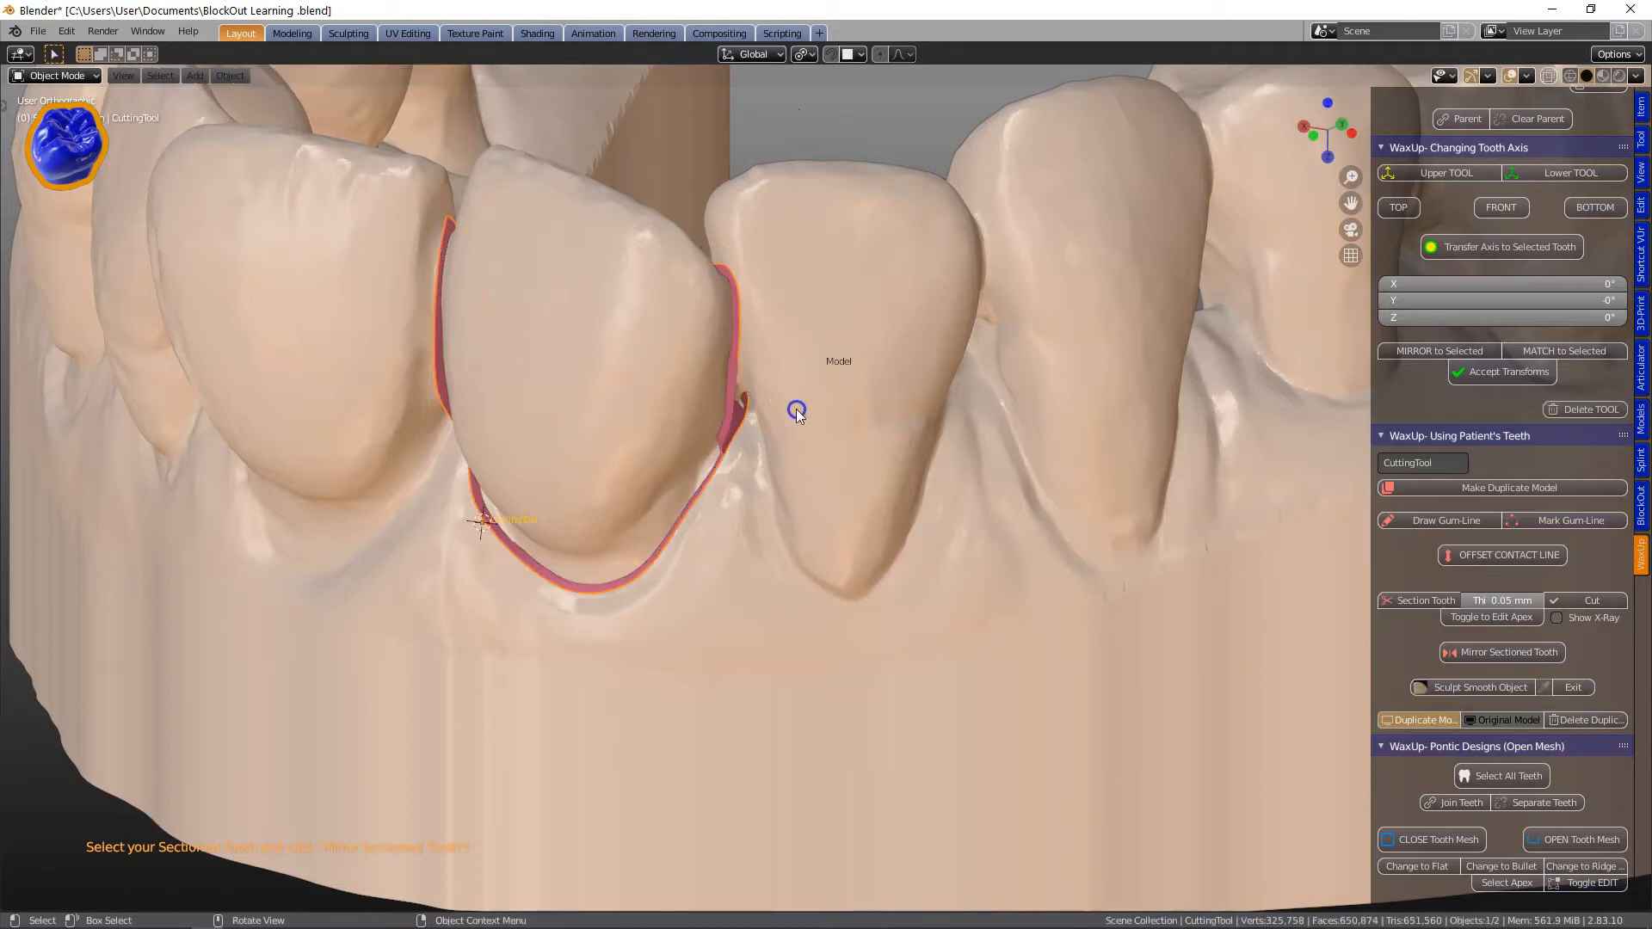
pyautogui.moveTo(793, 413); pyautogui.dragTo(779, 529, button='middle')
pyautogui.click(1590, 603)
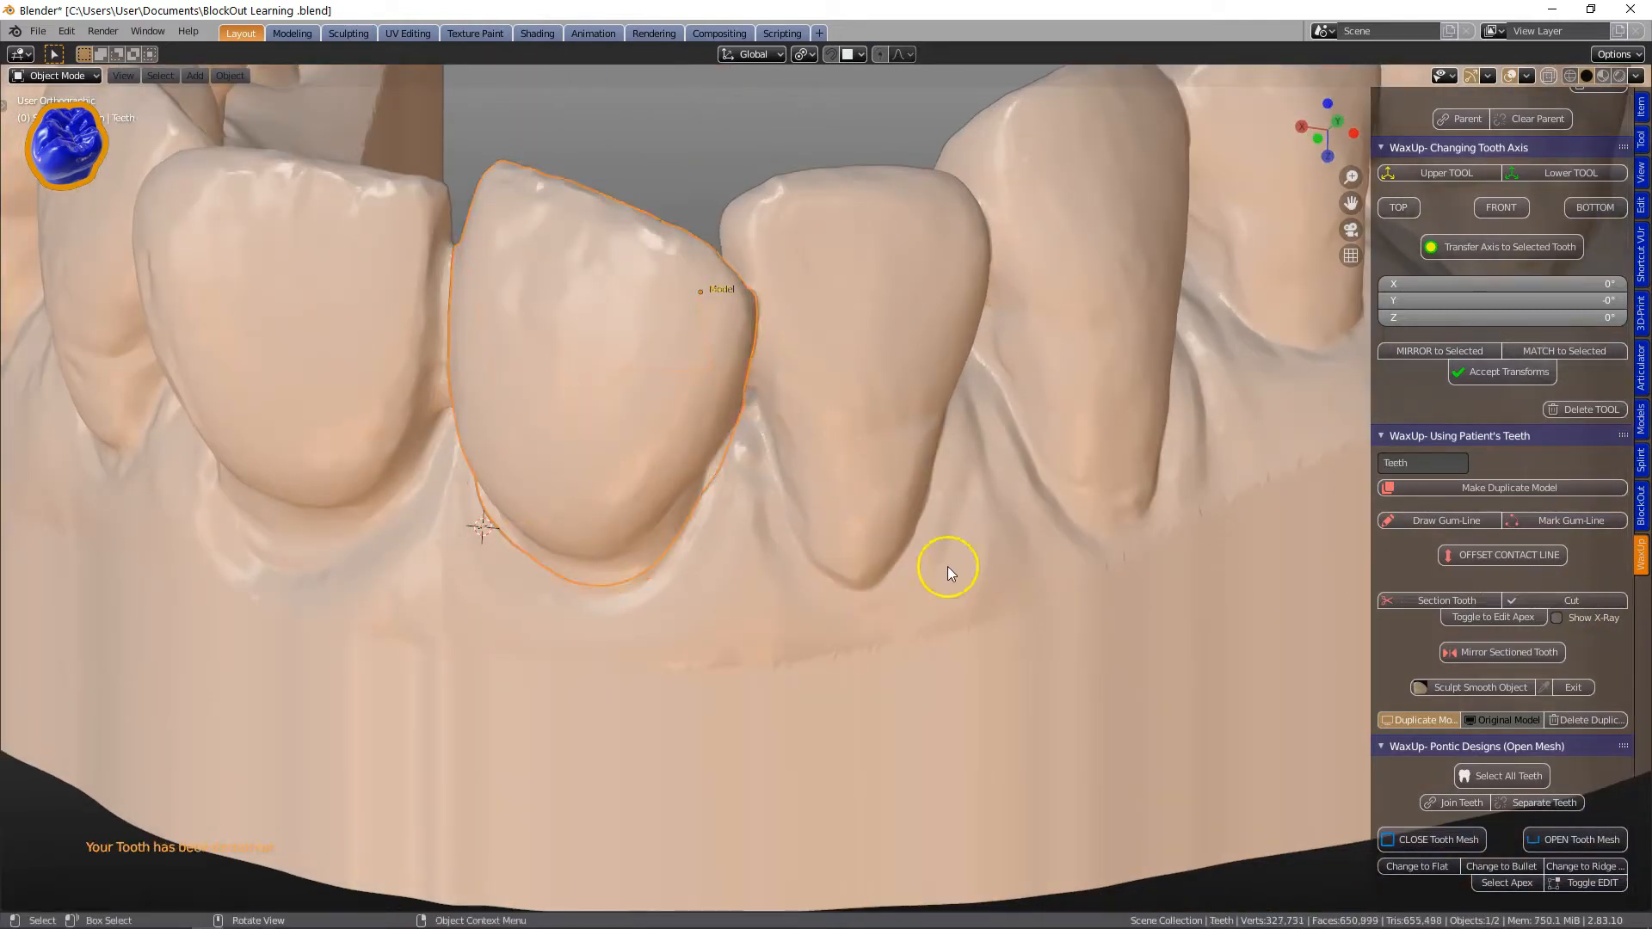
# Select the sectioned tooth and delete it.
pyautogui.scroll(-1, 623, 384)
pyautogui.moveTo(623, 383); pyautogui.dragTo(644, 354, button='right')
pyautogui.scroll(-2, 654, 361)
pyautogui.moveTo(812, 441); pyautogui.dragTo(785, 460, button='middle')
pyautogui.click(781, 448)
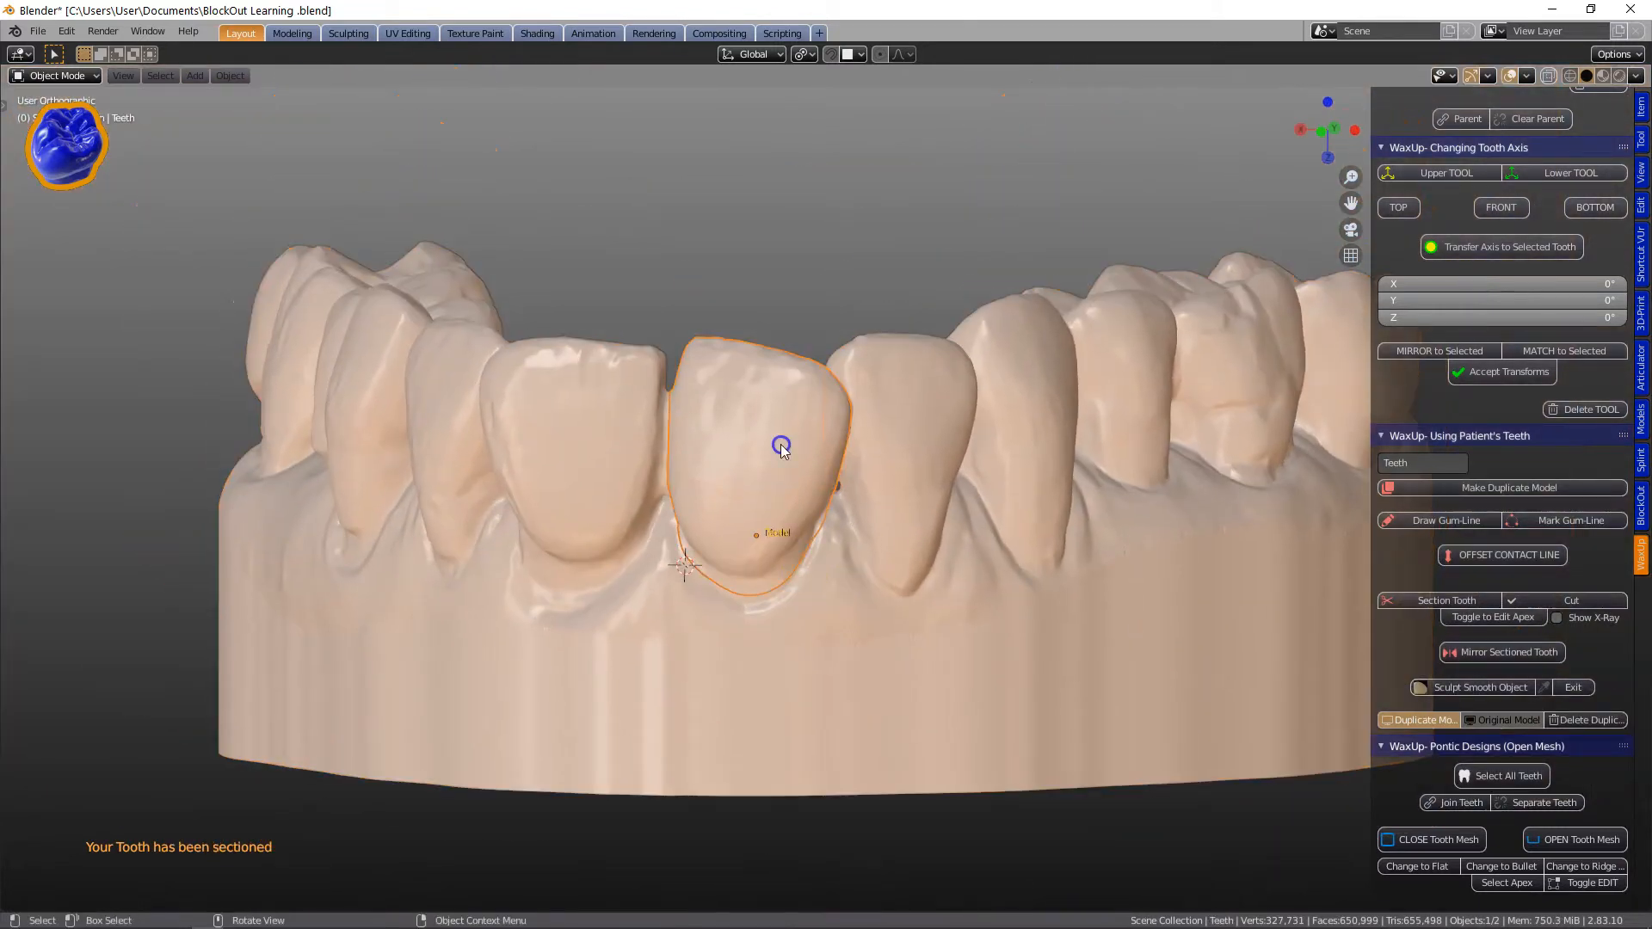
pyautogui.press('g')
pyautogui.click(781, 378)
pyautogui.press('g')
pyautogui.click(788, 335)
pyautogui.press('Delete')
# Select the remaining dental model.
pyautogui.moveTo(761, 471); pyautogui.dragTo(777, 508, button='middle')
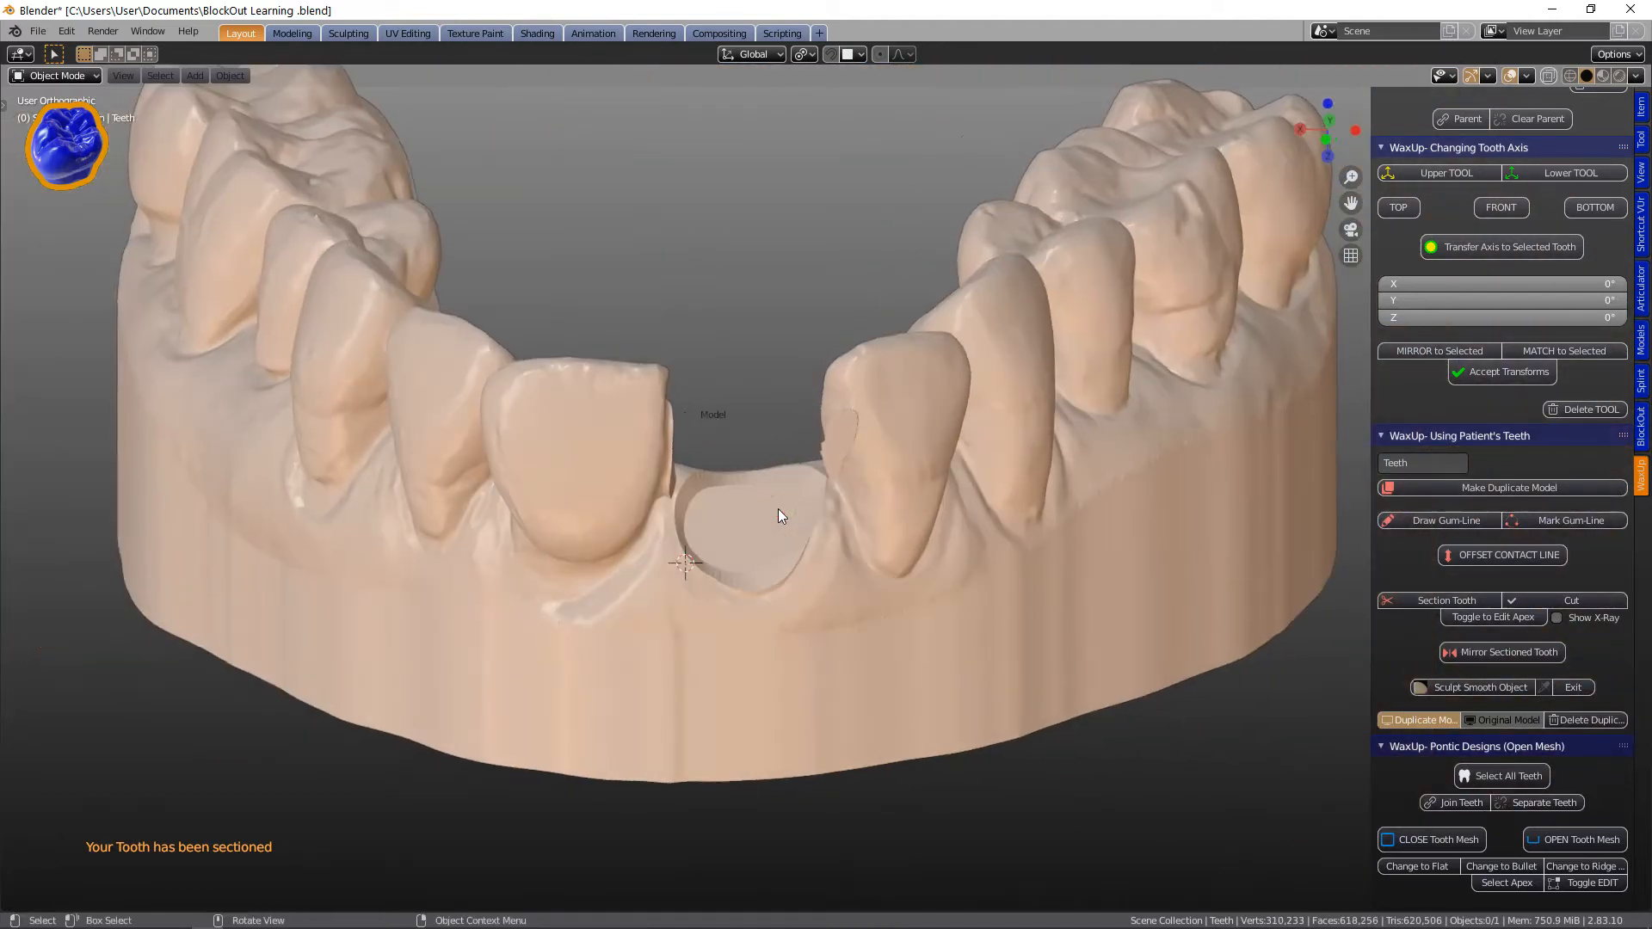
pyautogui.moveTo(925, 482); pyautogui.dragTo(824, 454, button='middle')
pyautogui.click(664, 454)
pyautogui.moveTo(665, 454); pyautogui.dragTo(578, 456, button='middle')
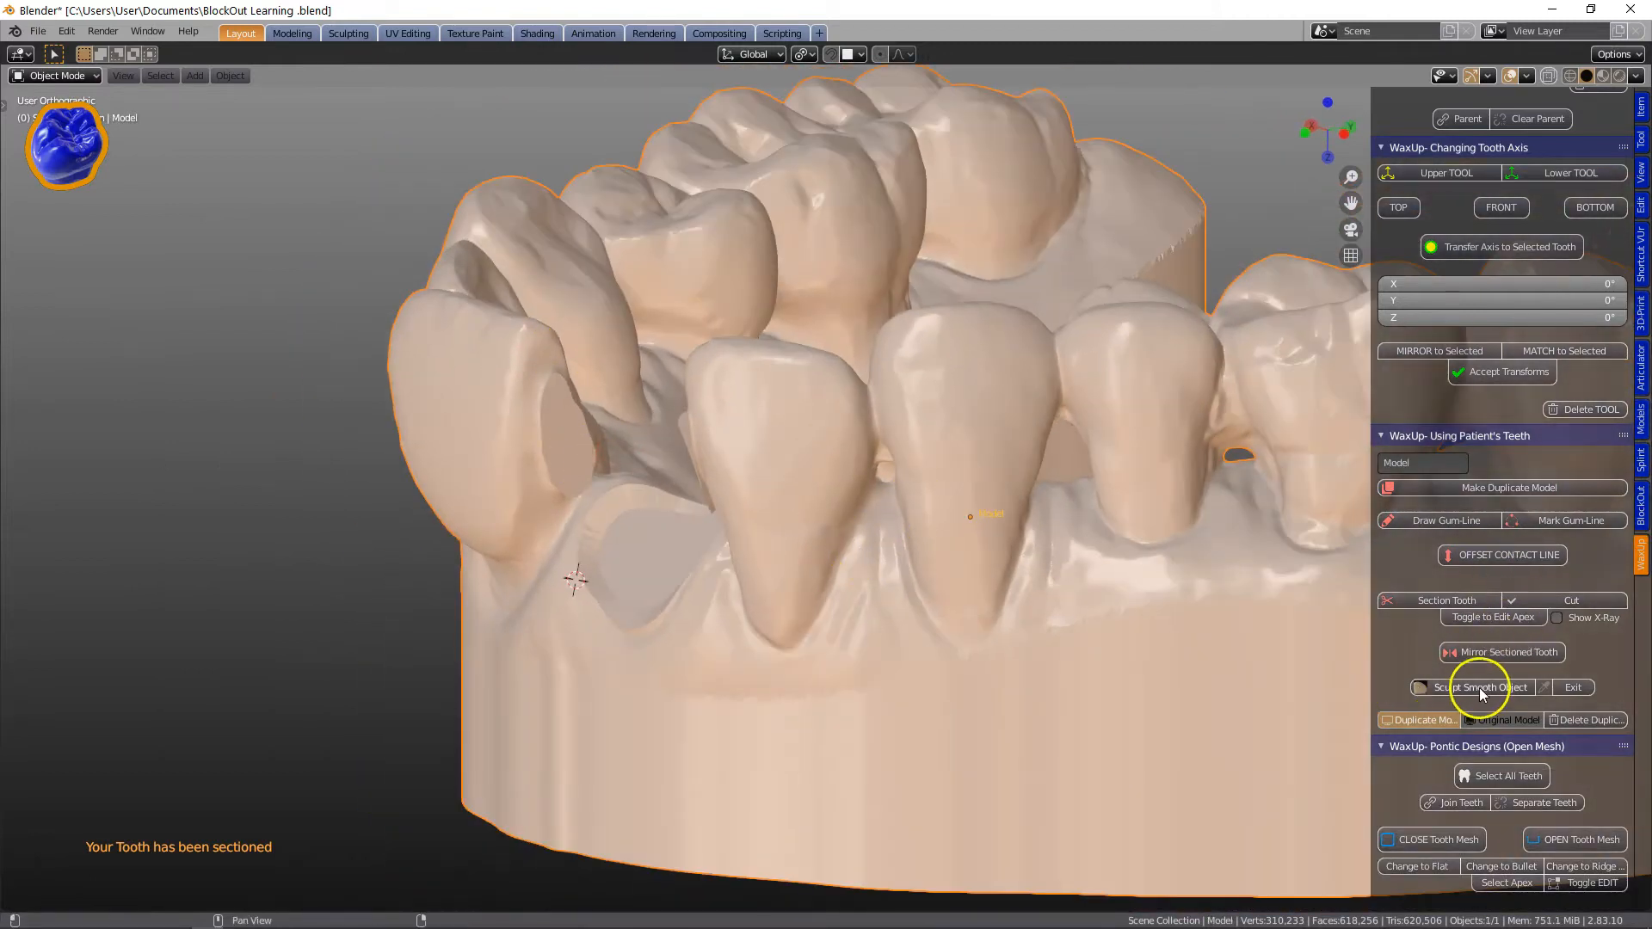
# Sculpt-smooth the empty socket where the tooth was removed.
pyautogui.scroll(4, 585, 469)
pyautogui.moveTo(292, 358)
pyautogui.mouseDown()
pyautogui.moveTo(251, 283)
pyautogui.moveTo(272, 519)
pyautogui.moveTo(344, 428)
pyautogui.mouseUp()
pyautogui.moveTo(343, 429); pyautogui.dragTo(261, 375, button='middle')
pyautogui.moveTo(261, 375)
pyautogui.mouseDown()
pyautogui.moveTo(330, 418)
pyautogui.moveTo(332, 354)
pyautogui.mouseUp()
pyautogui.moveTo(245, 295)
pyautogui.mouseDown(button='middle')
pyautogui.moveTo(462, 399)
pyautogui.moveTo(493, 395)
pyautogui.mouseUp(button='middle')
pyautogui.moveTo(752, 306); pyautogui.dragTo(719, 262)
pyautogui.moveTo(719, 262)
pyautogui.mouseDown(button='middle')
pyautogui.moveTo(737, 328)
pyautogui.moveTo(661, 225)
pyautogui.mouseUp(button='middle')
pyautogui.moveTo(595, 318); pyautogui.dragTo(579, 357)
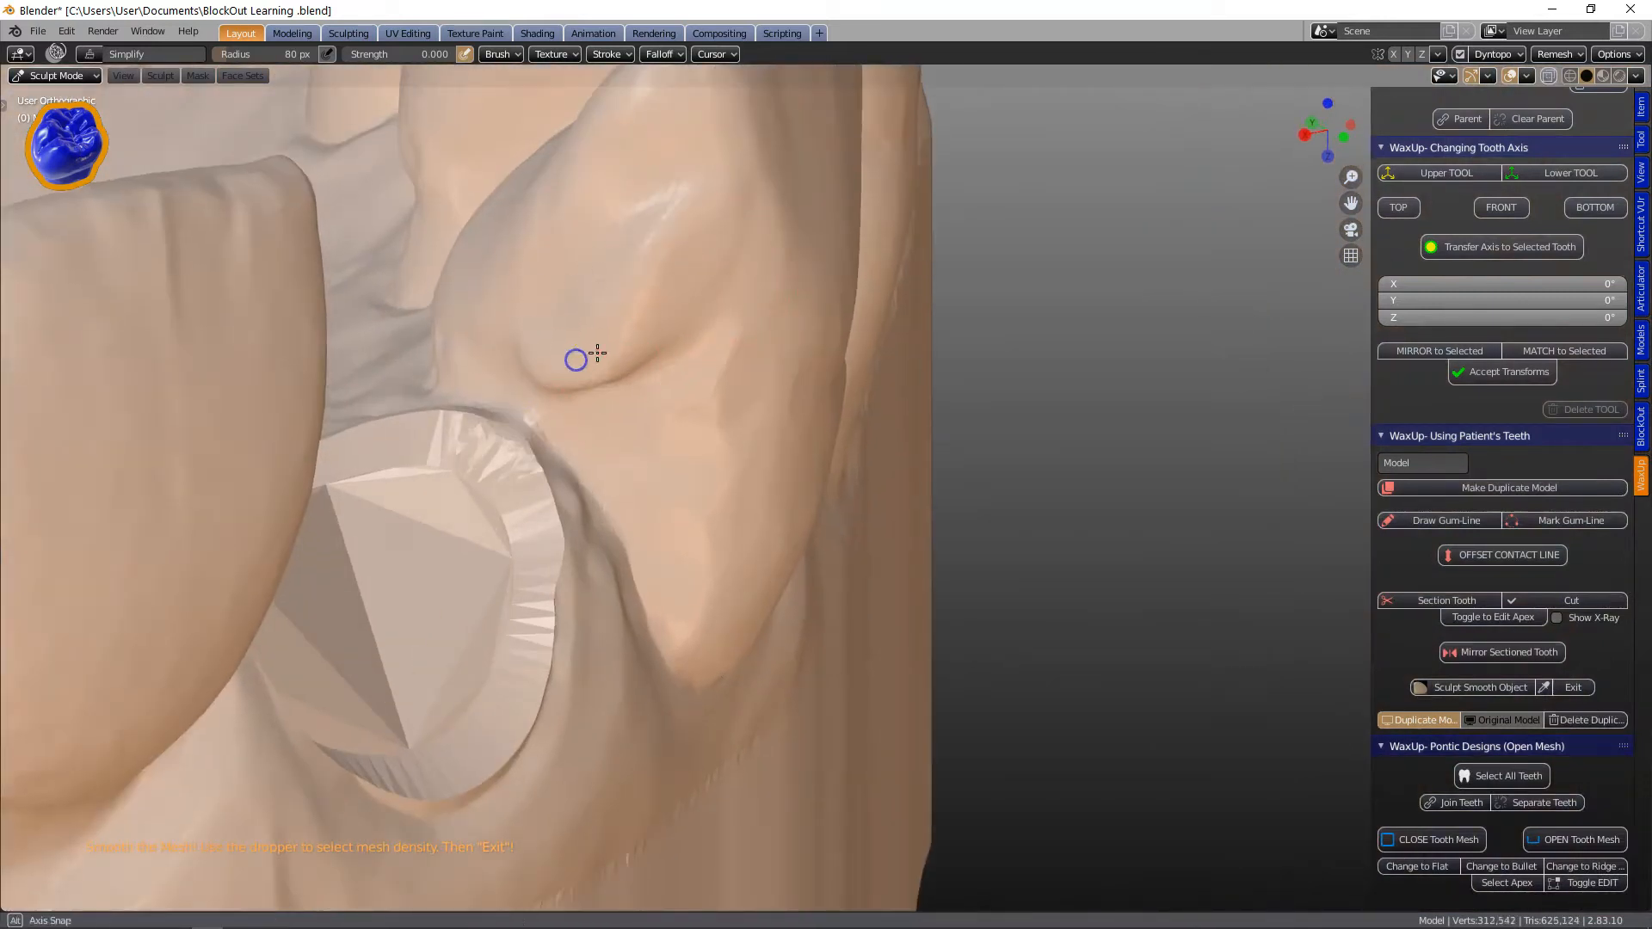
pyautogui.moveTo(579, 357); pyautogui.dragTo(550, 413, button='middle')
pyautogui.moveTo(575, 408); pyautogui.dragTo(583, 325)
pyautogui.moveTo(583, 324)
pyautogui.mouseDown(button='middle')
pyautogui.moveTo(572, 417)
pyautogui.moveTo(372, 399)
pyautogui.mouseUp(button='middle')
pyautogui.moveTo(178, 489)
pyautogui.mouseDown()
pyautogui.moveTo(542, 527)
pyautogui.moveTo(401, 327)
pyautogui.mouseUp()
pyautogui.moveTo(323, 382)
pyautogui.mouseDown()
pyautogui.moveTo(221, 582)
pyautogui.moveTo(516, 564)
pyautogui.mouseUp()
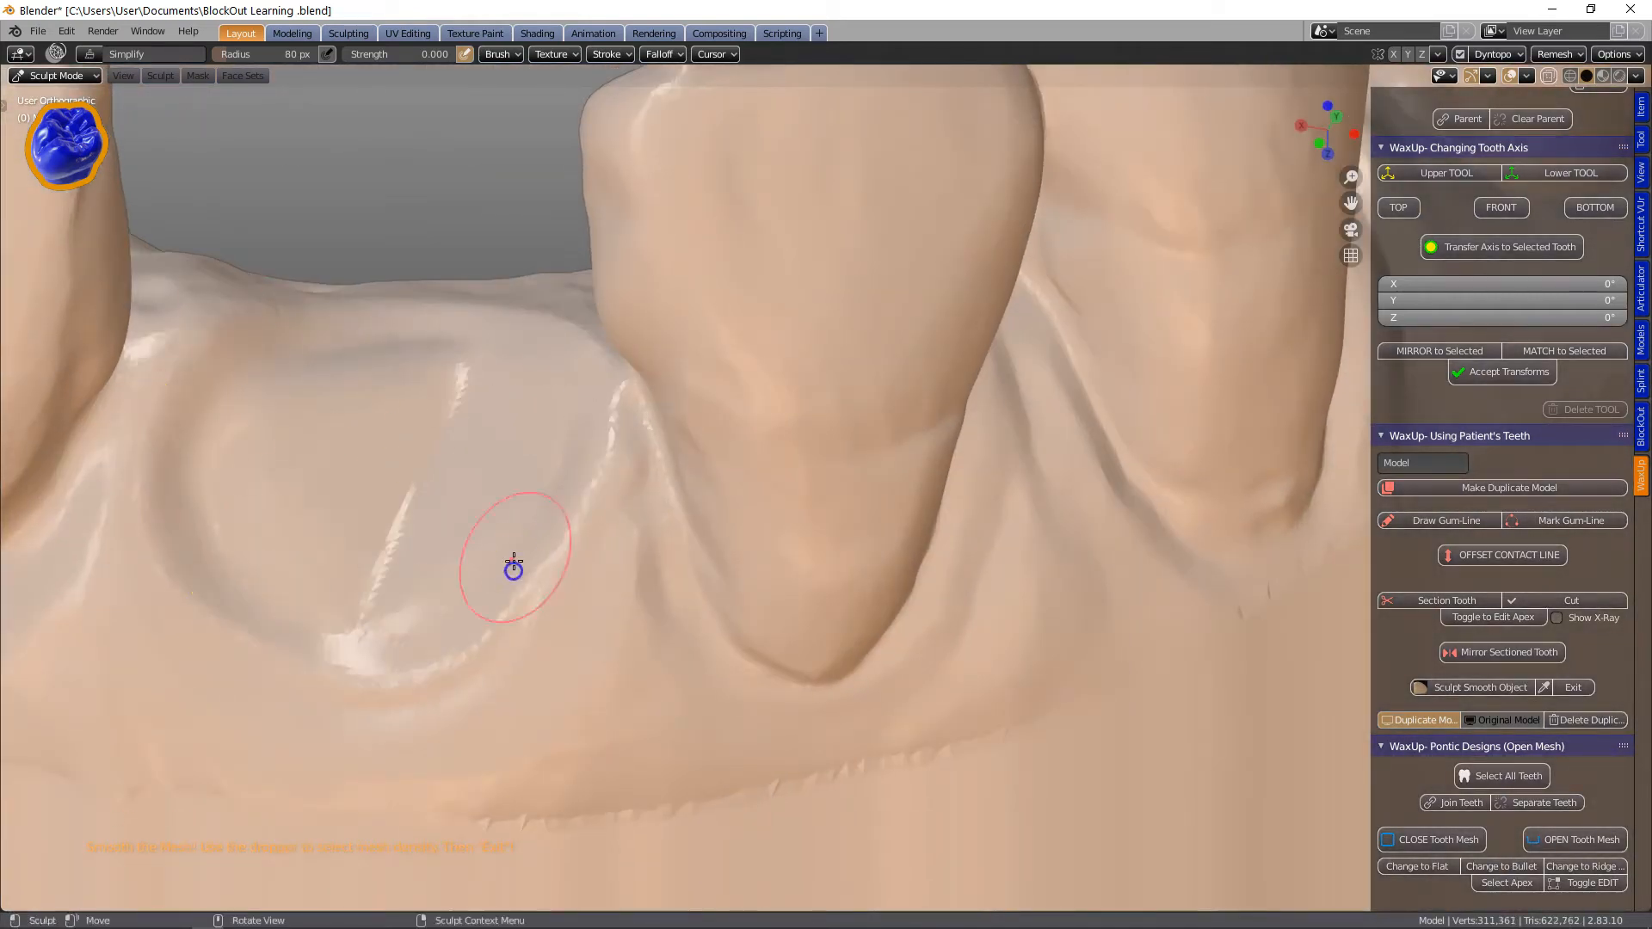
# Continue smoothing the gum surface around the socket with sculpt strokes.
pyautogui.moveTo(516, 565); pyautogui.dragTo(516, 524, button='middle')
pyautogui.moveTo(583, 560); pyautogui.dragTo(602, 572)
pyautogui.moveTo(602, 572)
pyautogui.mouseDown(button='middle')
pyautogui.moveTo(527, 472)
pyautogui.moveTo(413, 373)
pyautogui.moveTo(310, 612)
pyautogui.moveTo(571, 662)
pyautogui.moveTo(775, 653)
pyautogui.mouseUp(button='middle')
pyautogui.scroll(-1, 722, 664)
pyautogui.scroll(4, 774, 652)
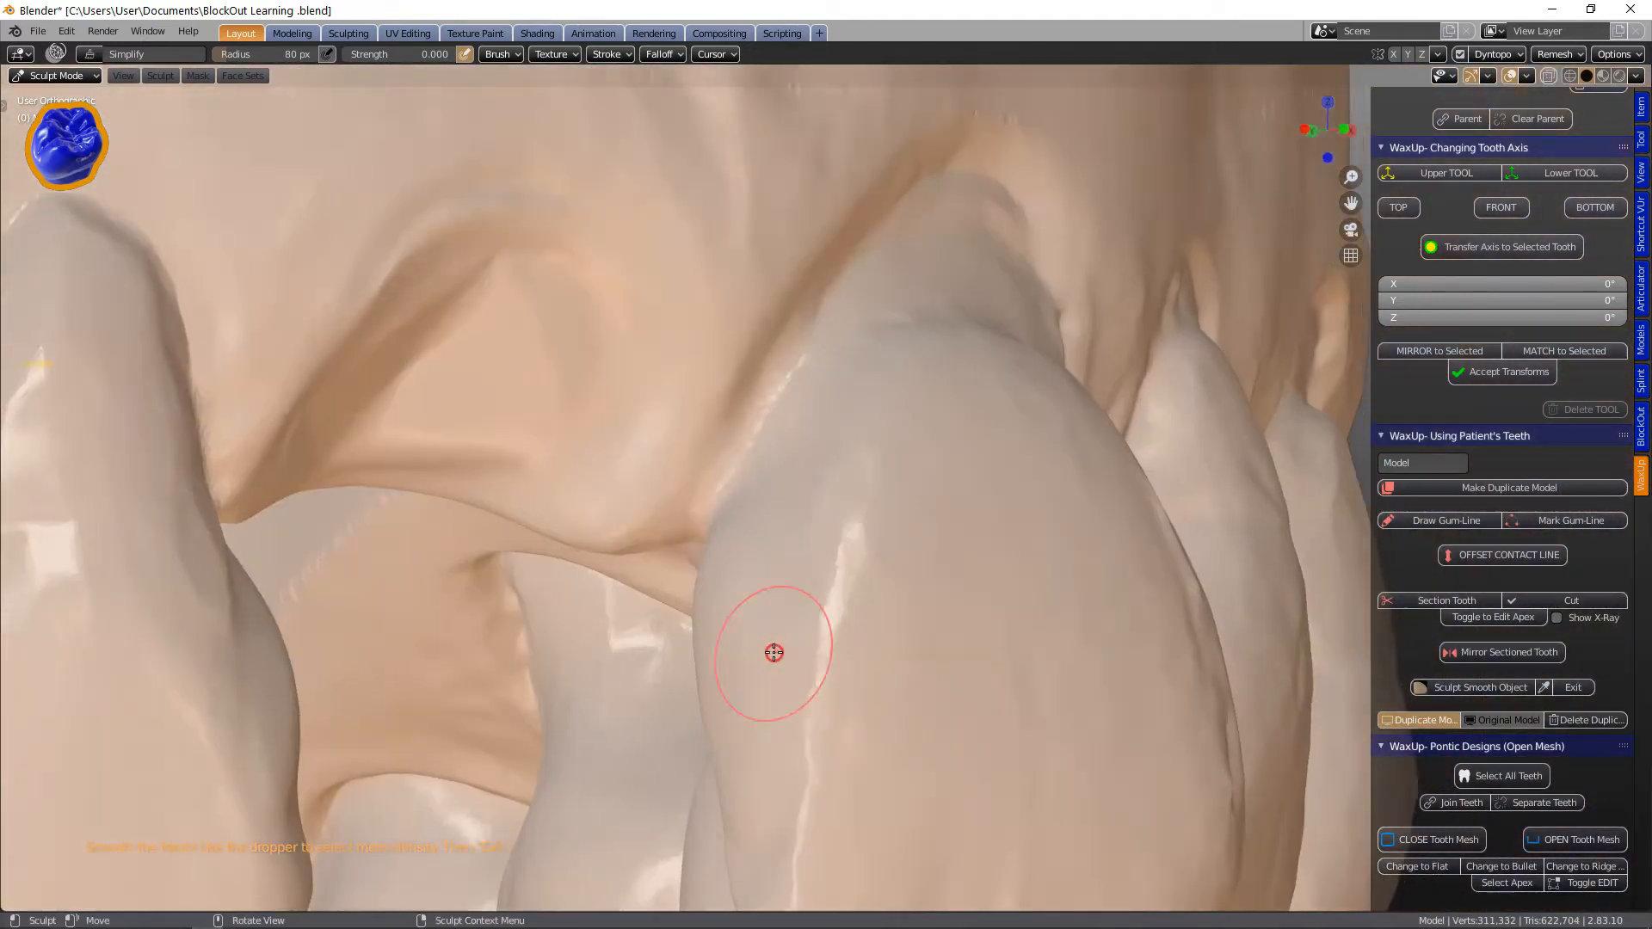
pyautogui.scroll(-1, 766, 603)
pyautogui.moveTo(758, 534); pyautogui.dragTo(733, 525)
pyautogui.moveTo(750, 744); pyautogui.dragTo(750, 744)
pyautogui.scroll(-2, 750, 705)
pyautogui.moveTo(753, 671)
pyautogui.mouseDown(button='middle')
pyautogui.moveTo(747, 621)
pyautogui.moveTo(545, 576)
pyautogui.moveTo(568, 596)
pyautogui.moveTo(455, 602)
pyautogui.mouseUp(button='middle')
pyautogui.scroll(2, 569, 596)
pyautogui.moveTo(453, 602); pyautogui.dragTo(368, 667)
pyautogui.scroll(-3, 771, 660)
pyautogui.moveTo(771, 660)
pyautogui.mouseDown(button='middle')
pyautogui.moveTo(796, 528)
pyautogui.moveTo(740, 363)
pyautogui.mouseUp(button='middle')
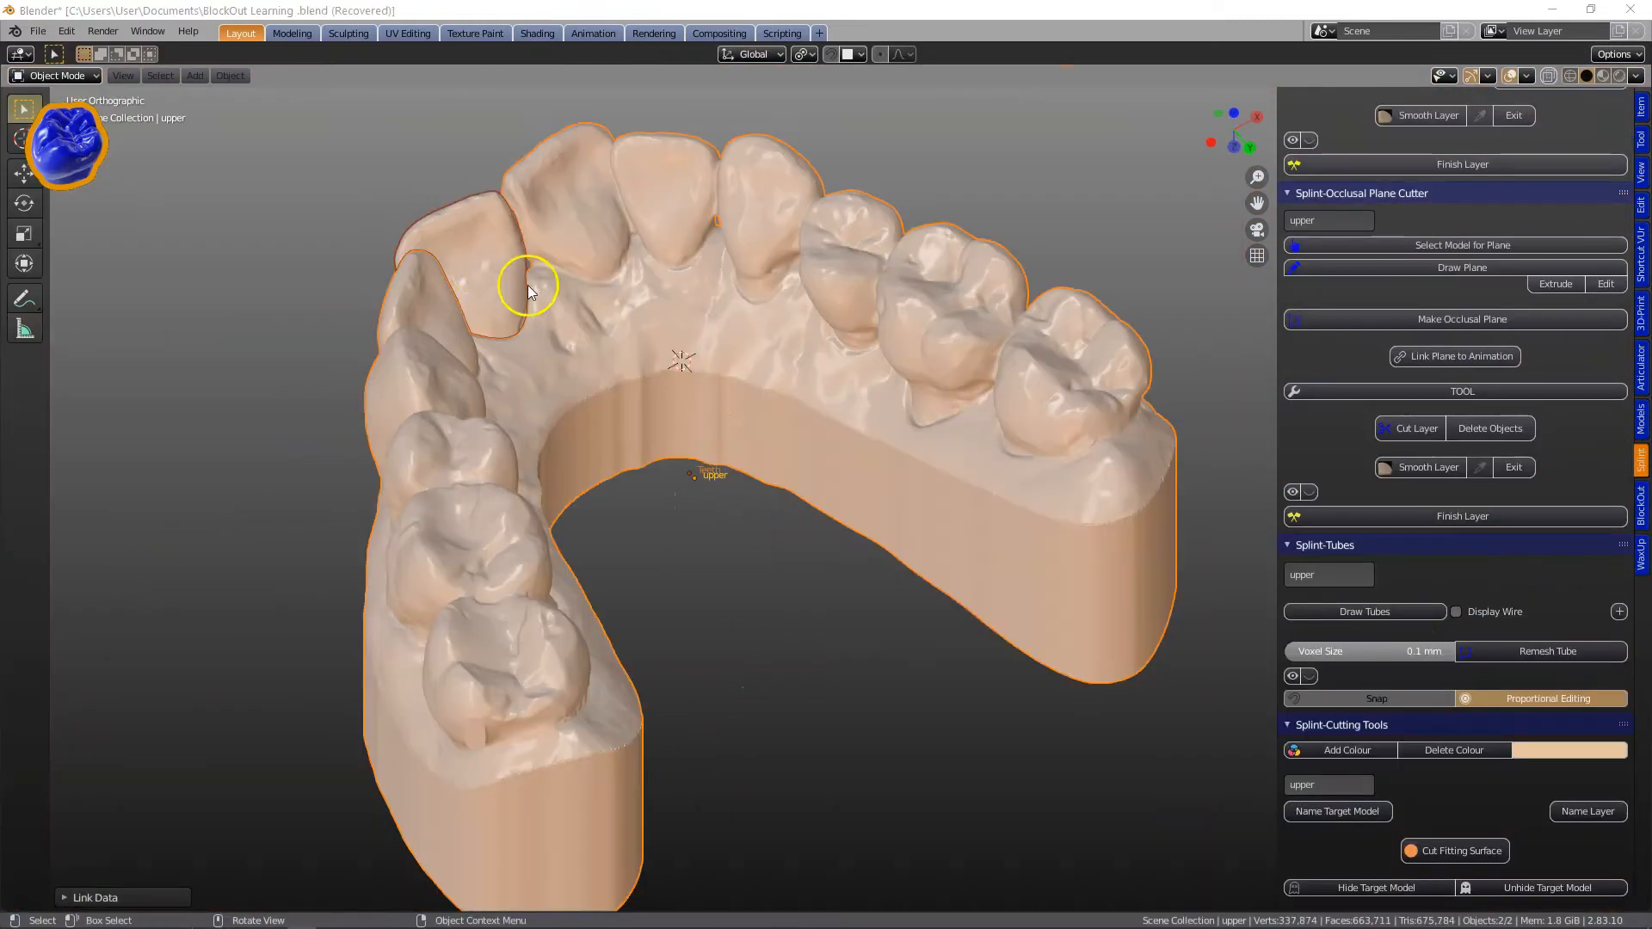
# Open the BlockOut add-on panel.
pyautogui.click(461, 231)
pyautogui.click(1454, 749)
pyautogui.click(1641, 506)
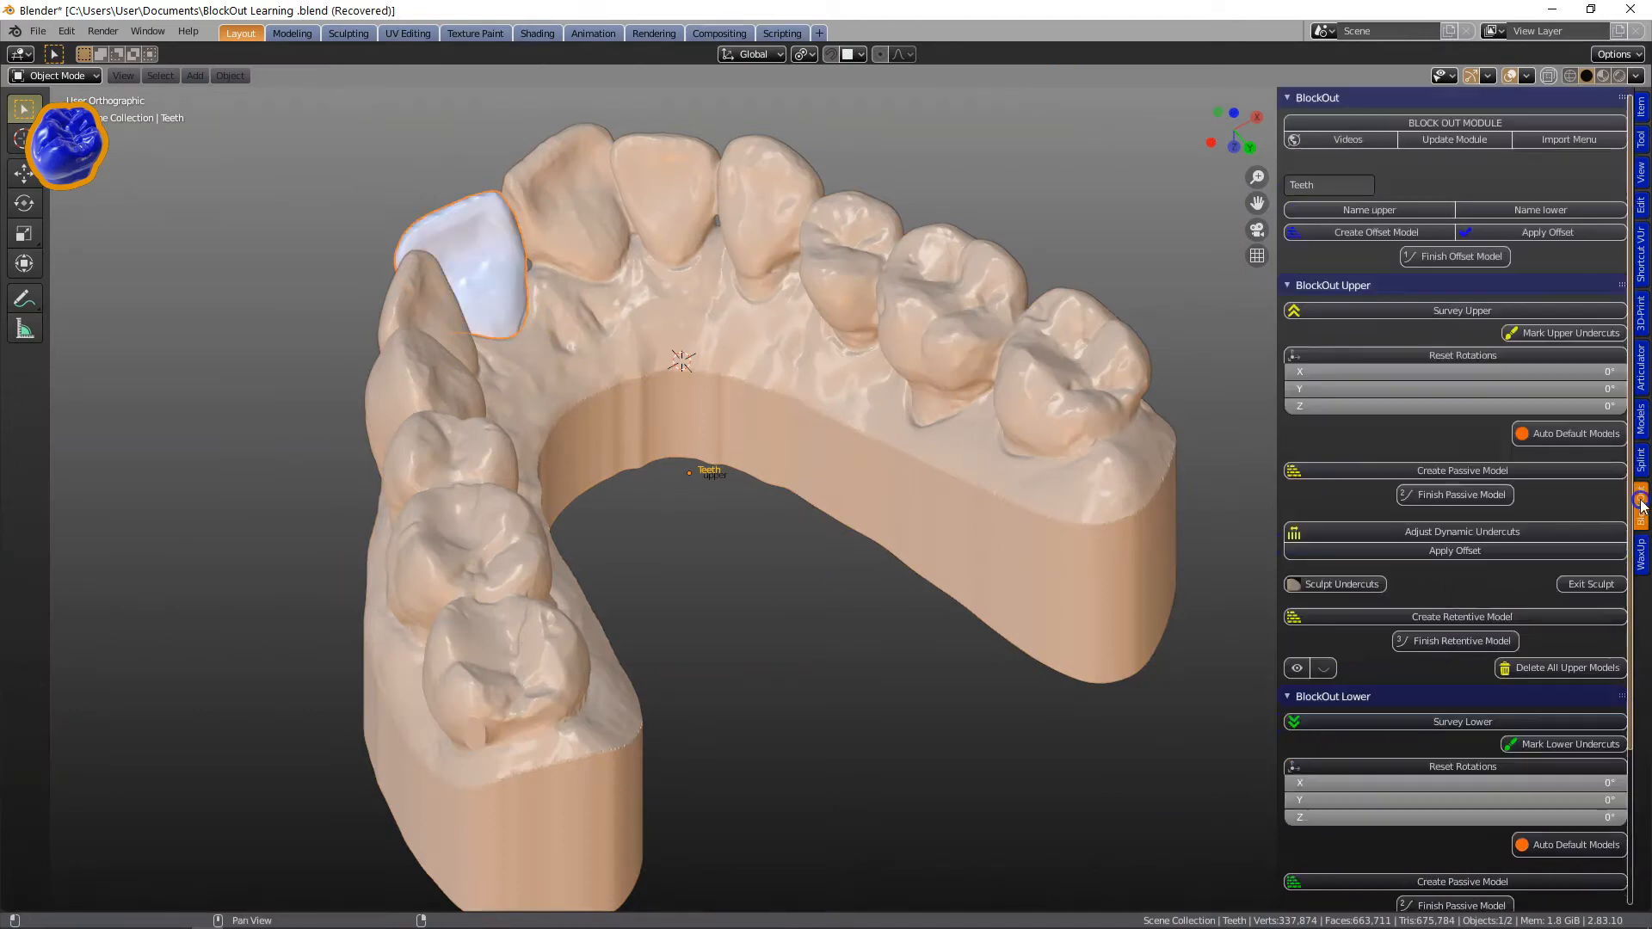
# Name the selected dental model upper and create its offset model.
pyautogui.click(1003, 277)
pyautogui.click(1313, 210)
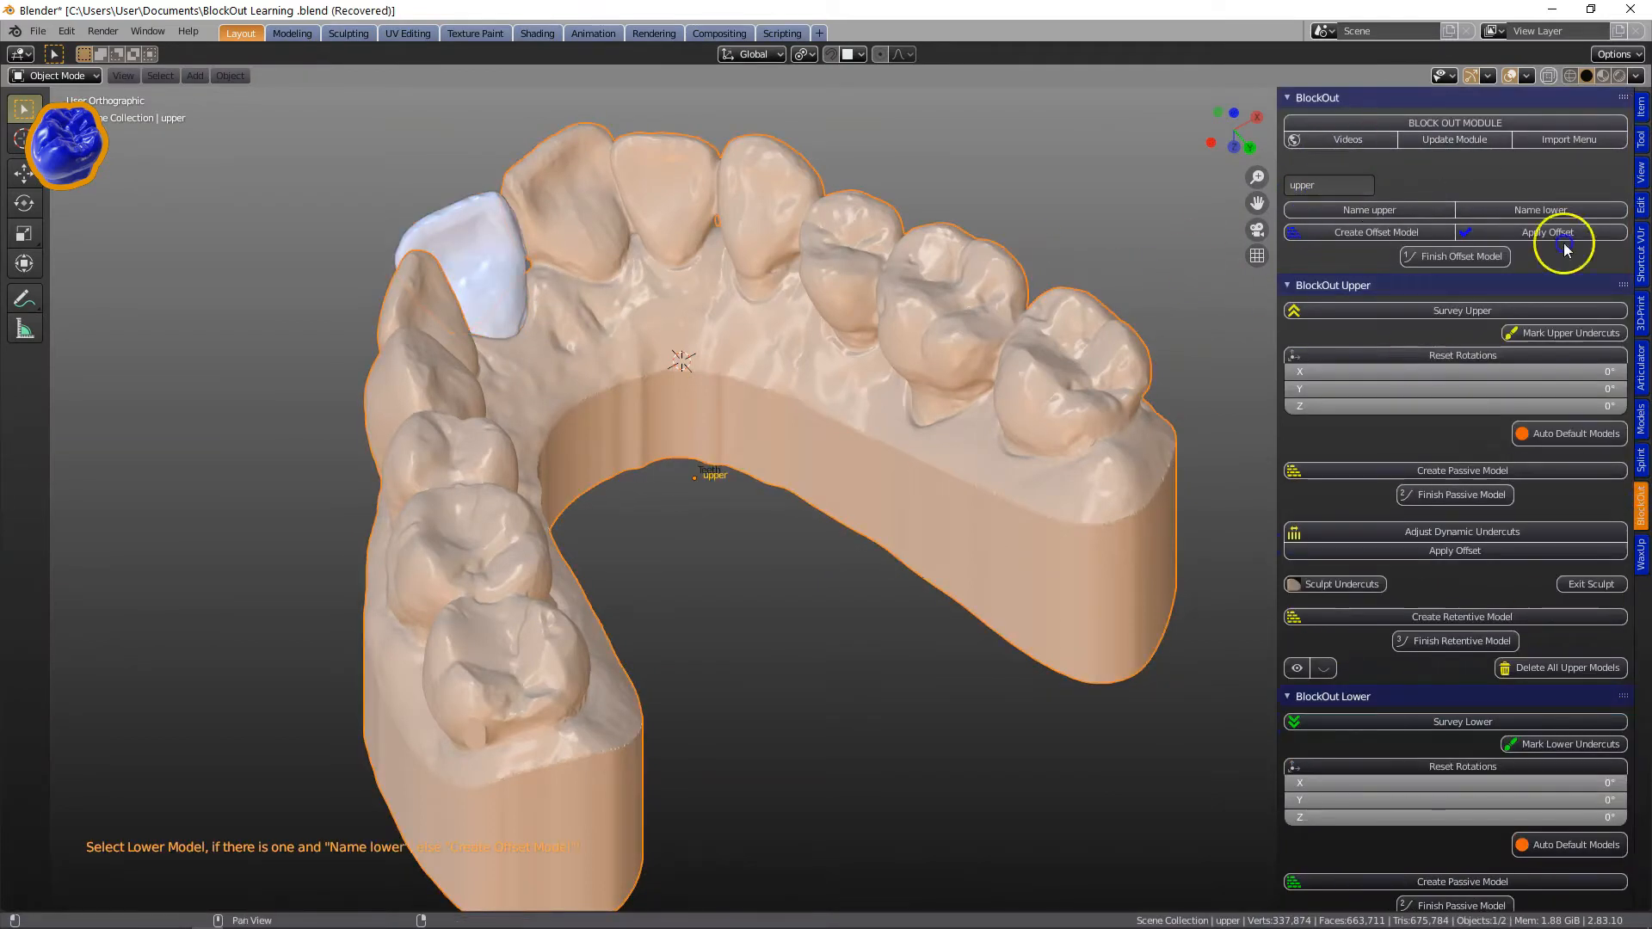
pyautogui.click(1378, 233)
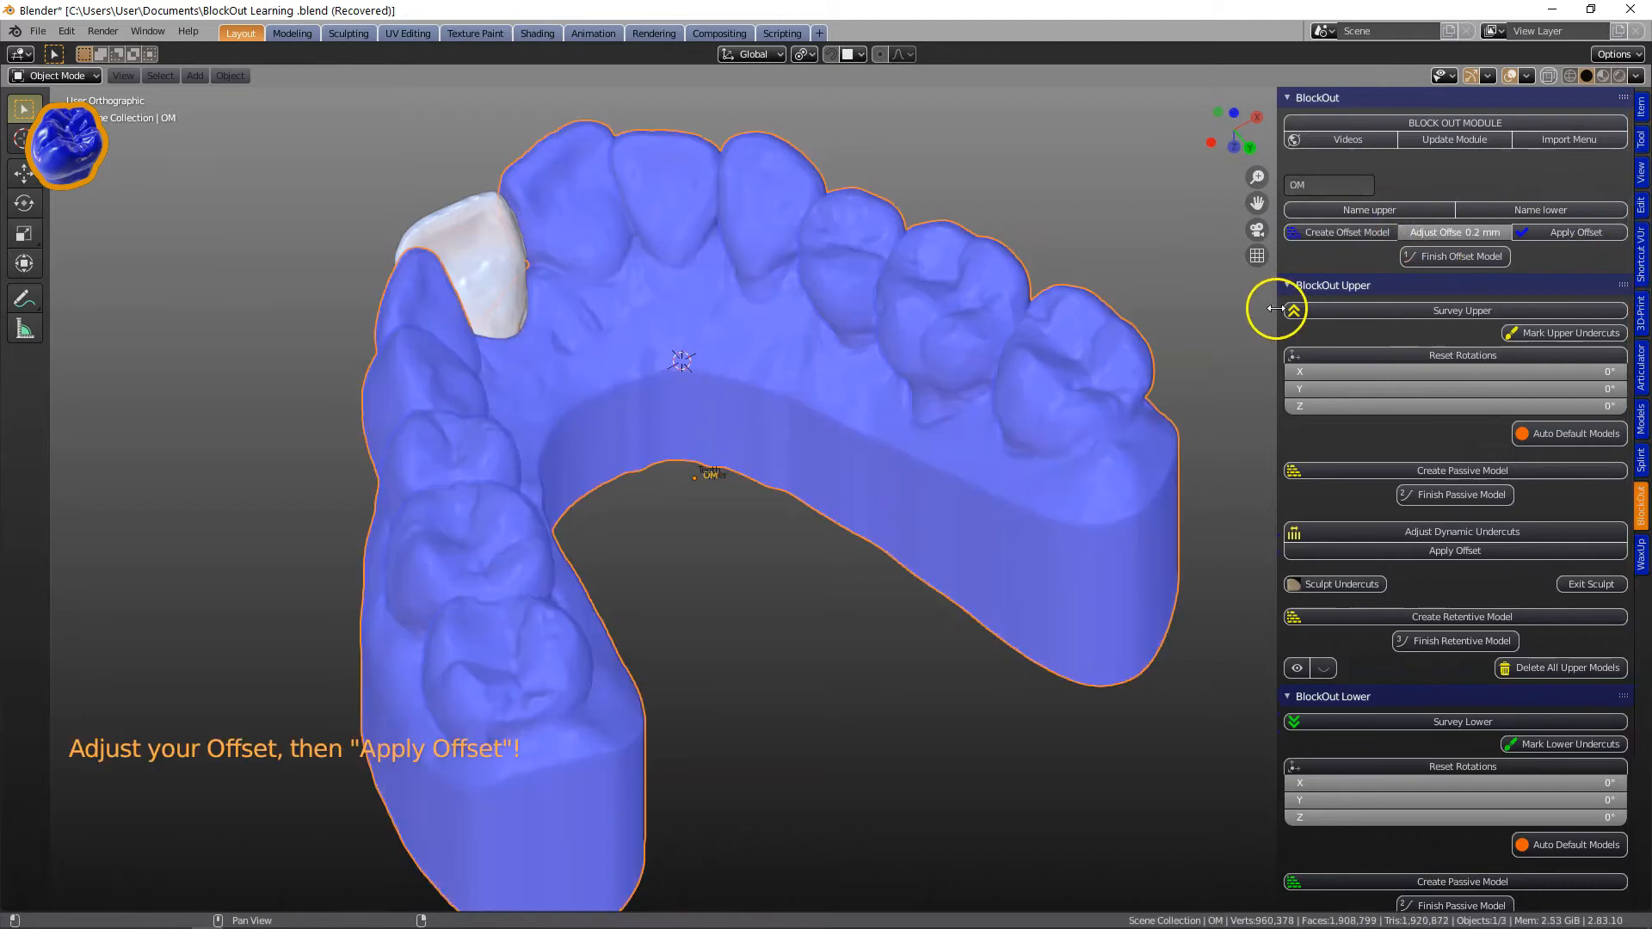
# Apply the offset and finish the offset model.
pyautogui.moveTo(1277, 302); pyautogui.dragTo(1217, 302)
pyautogui.click(1458, 254)
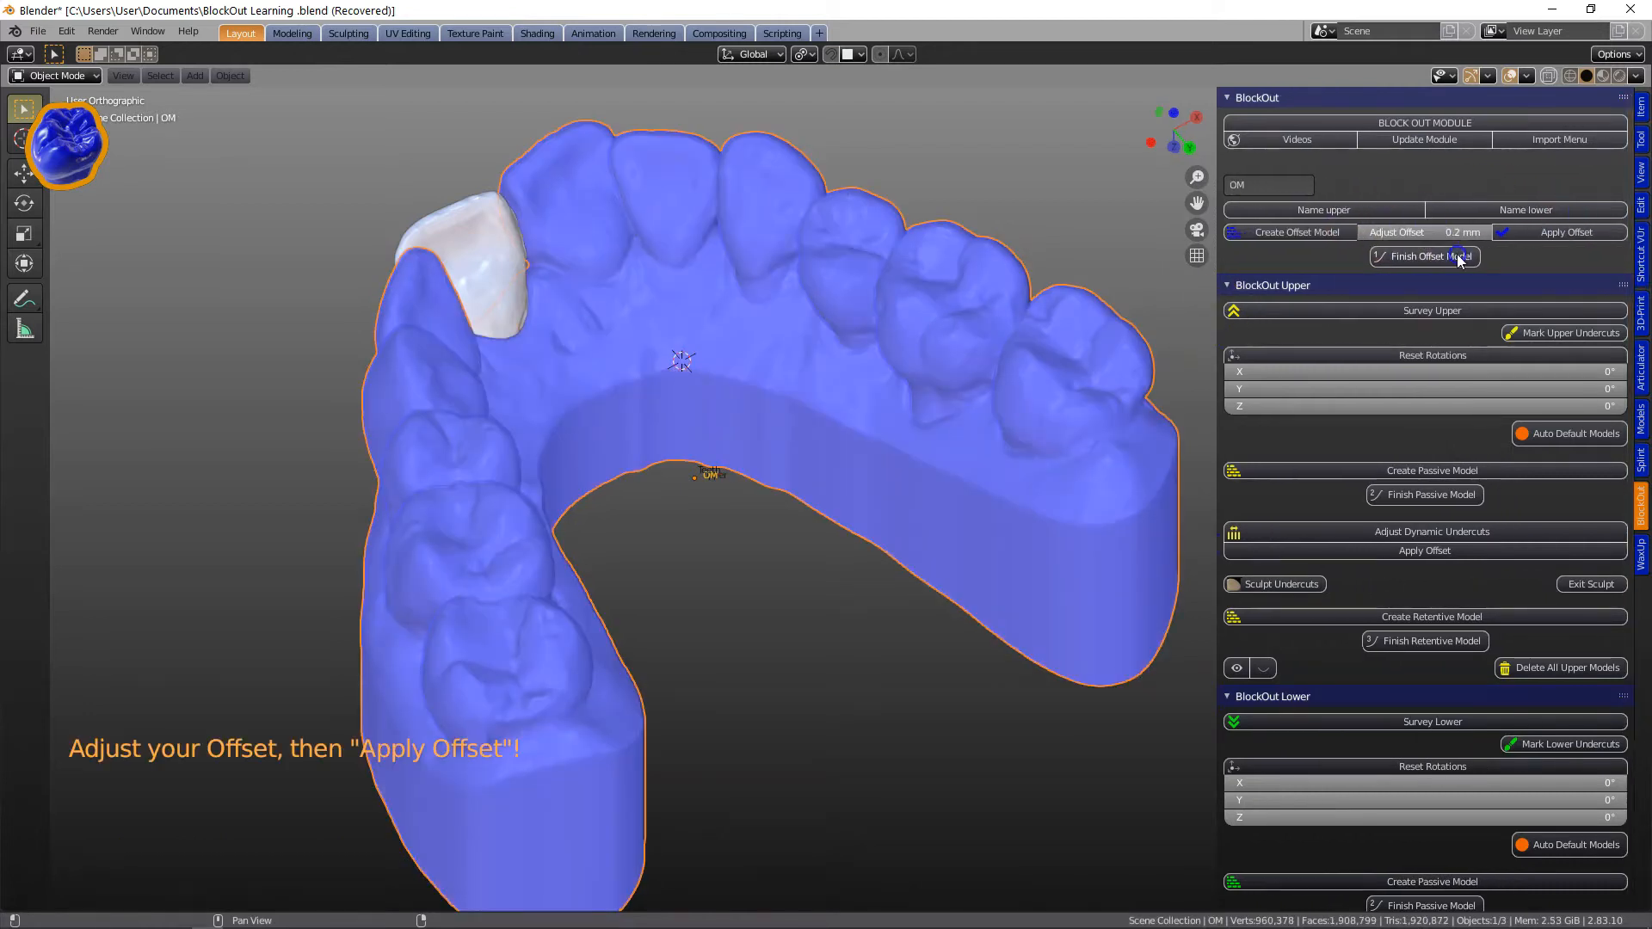
pyautogui.click(1568, 234)
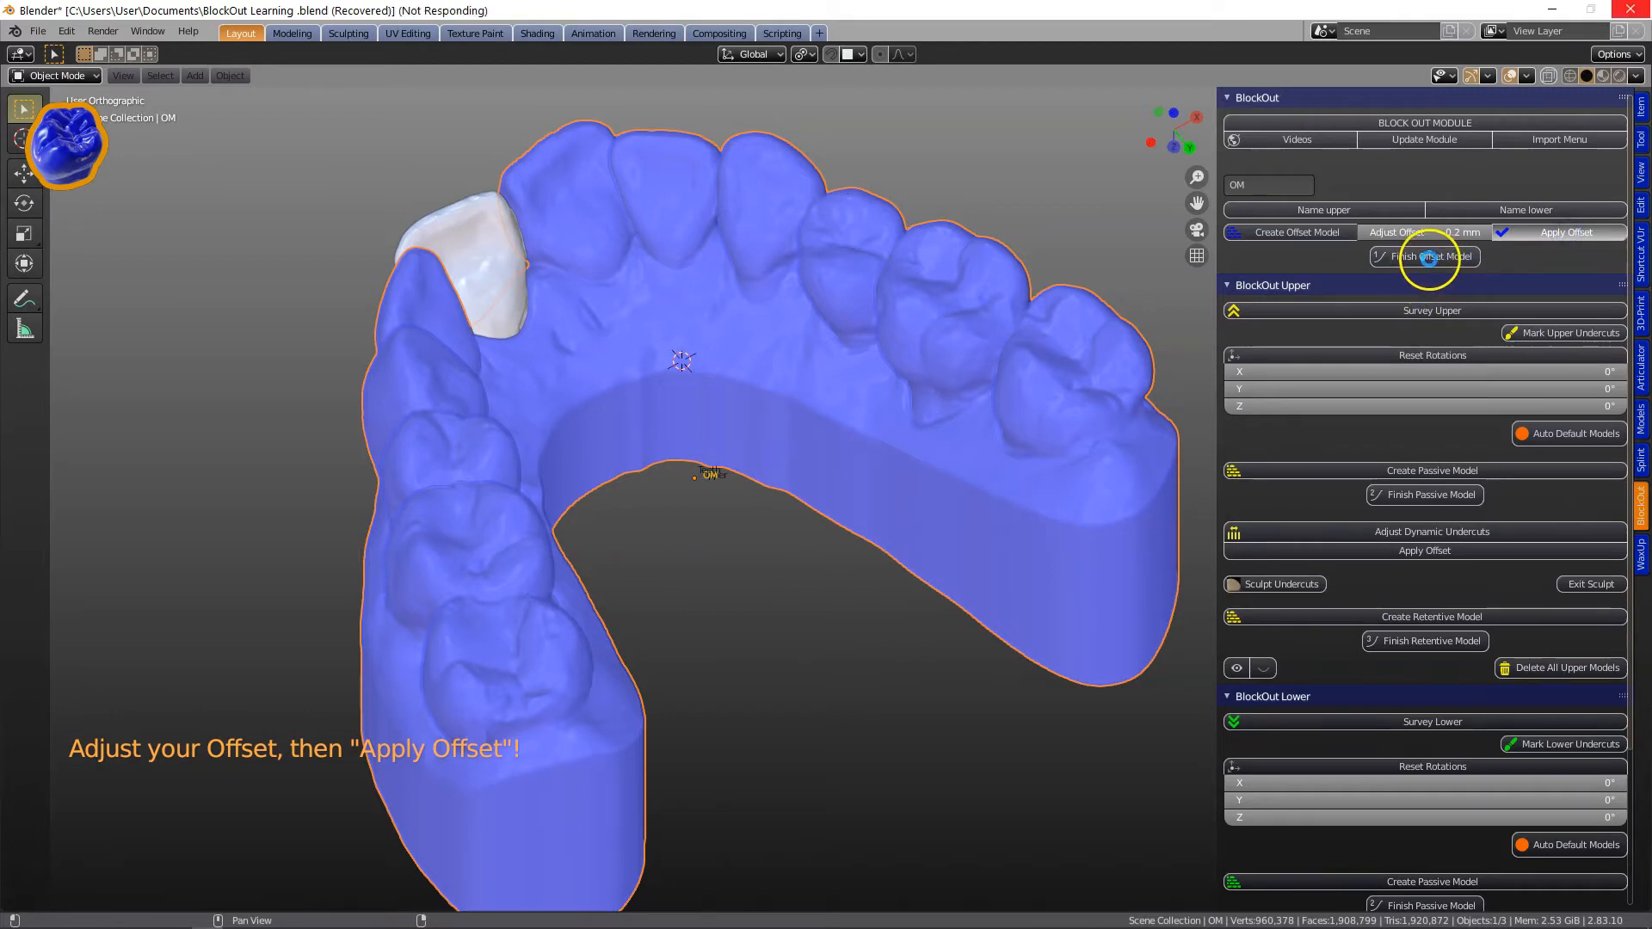
pyautogui.click(1468, 261)
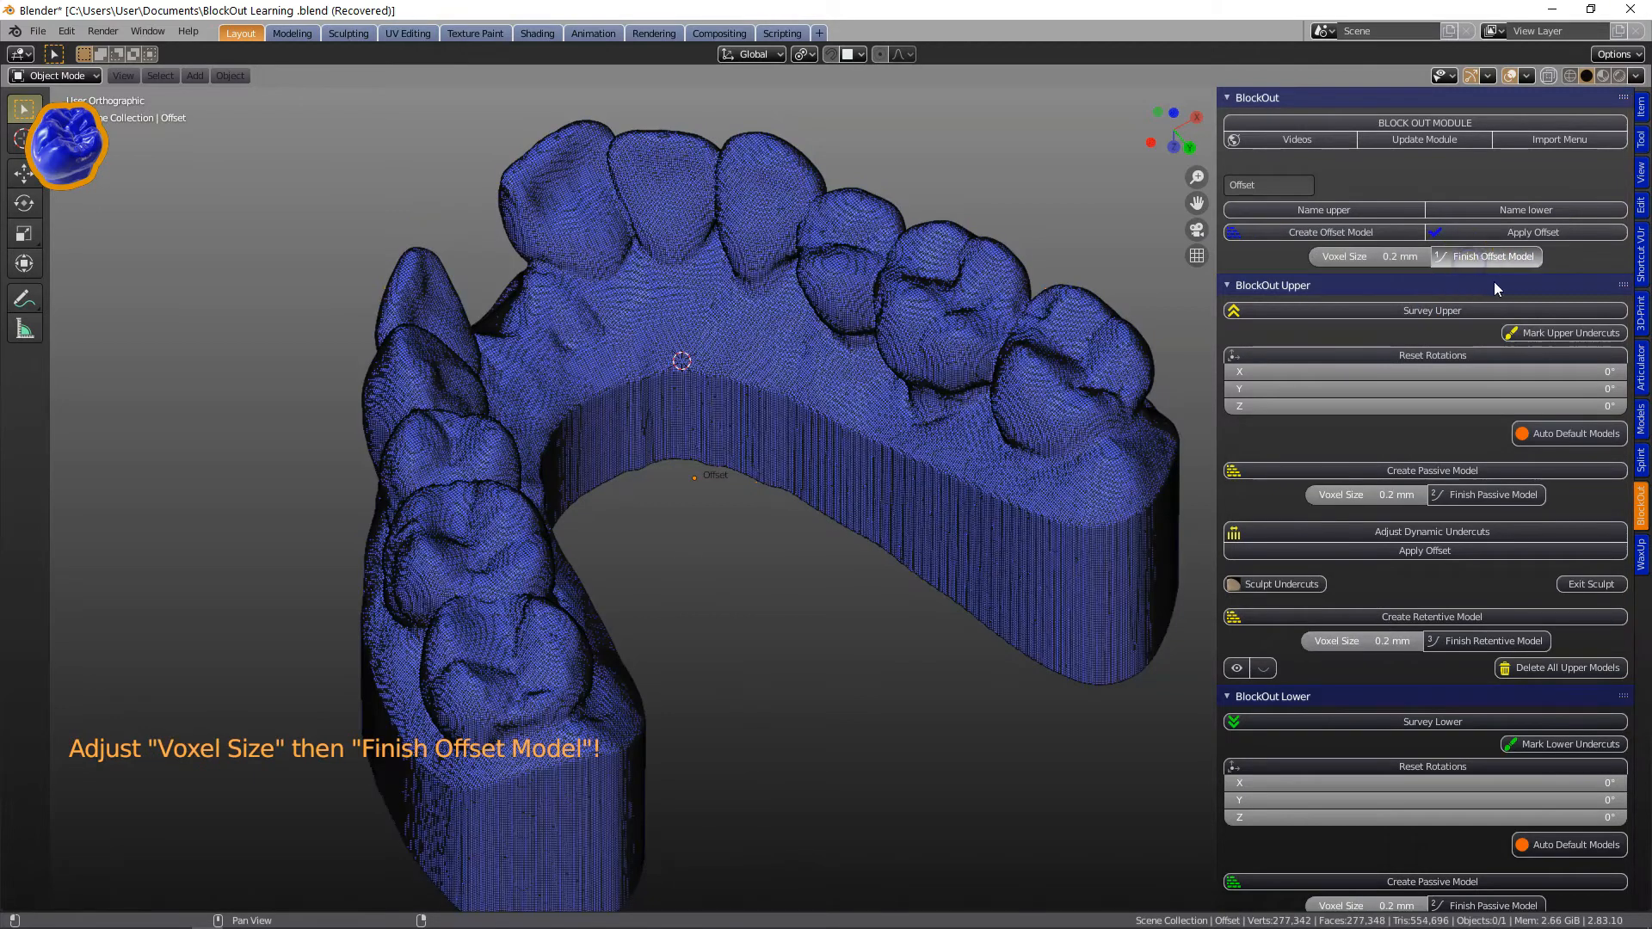
# Survey the upper model for its insertion path and mark the upper undercuts.
pyautogui.click(1413, 311)
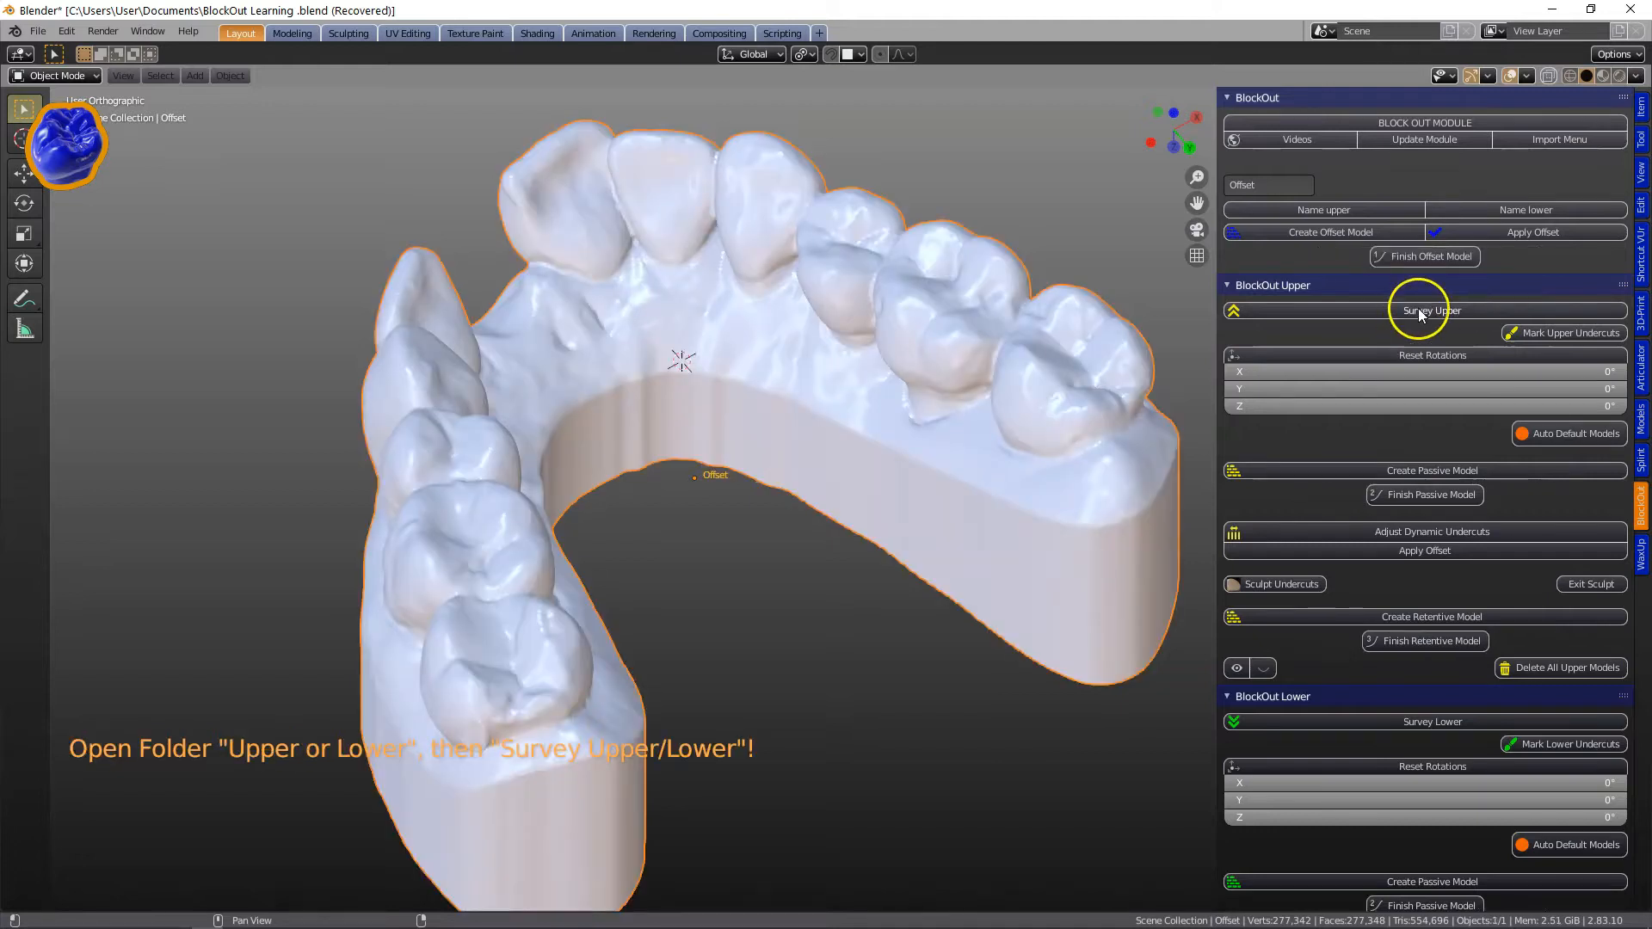
pyautogui.moveTo(719, 436); pyautogui.dragTo(721, 451)
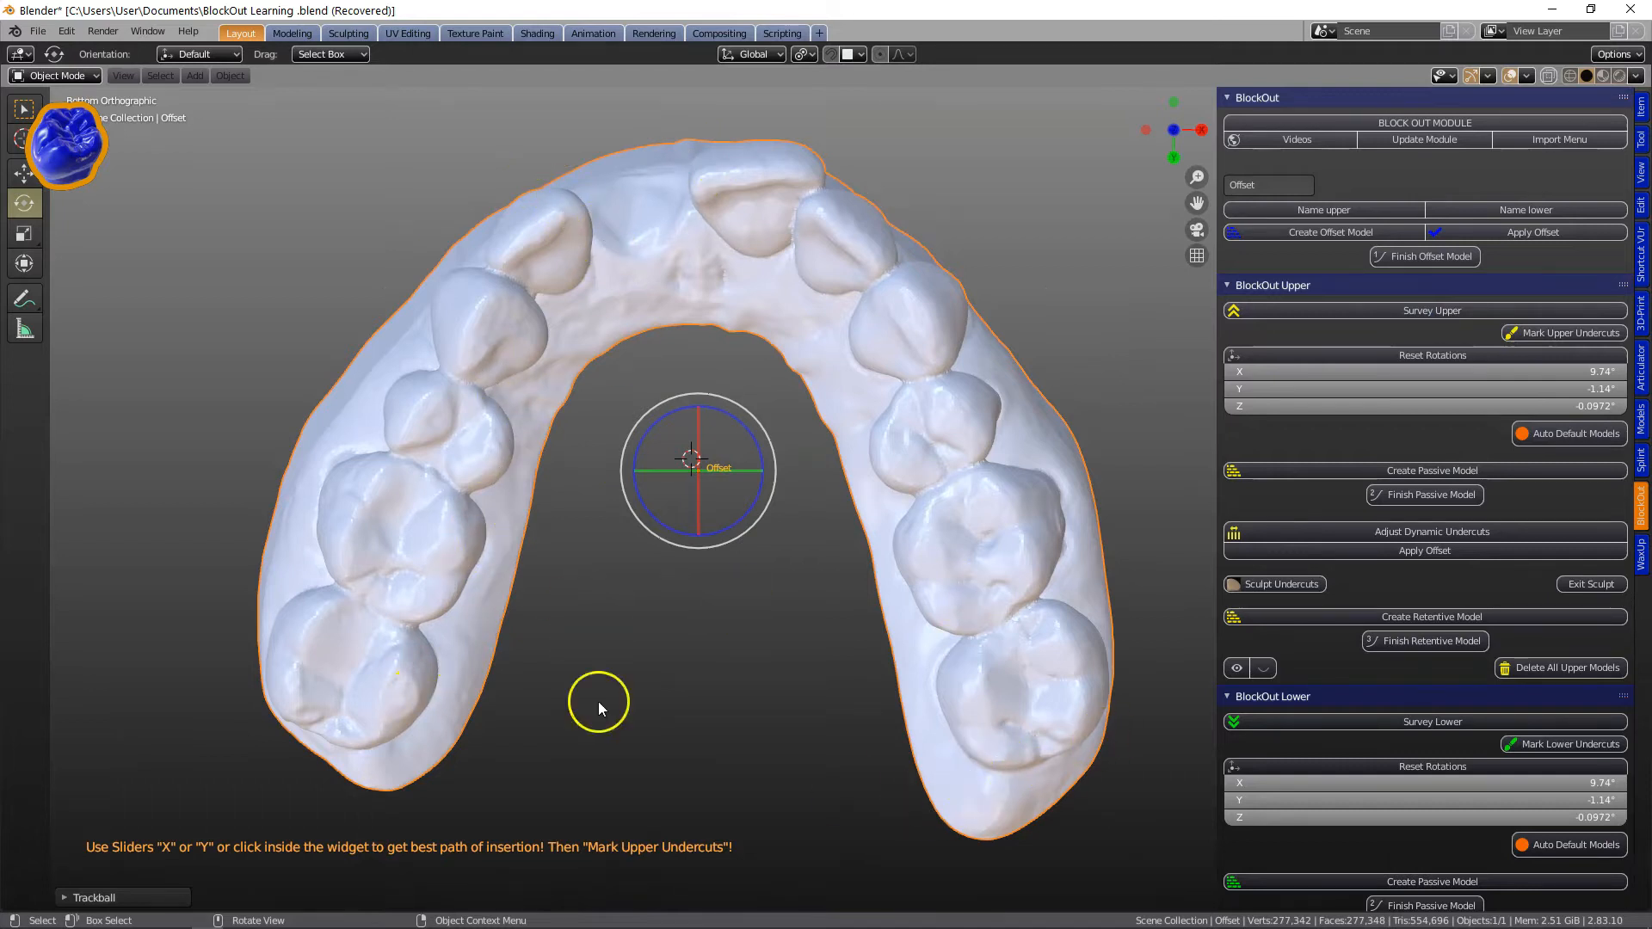
pyautogui.click(1569, 333)
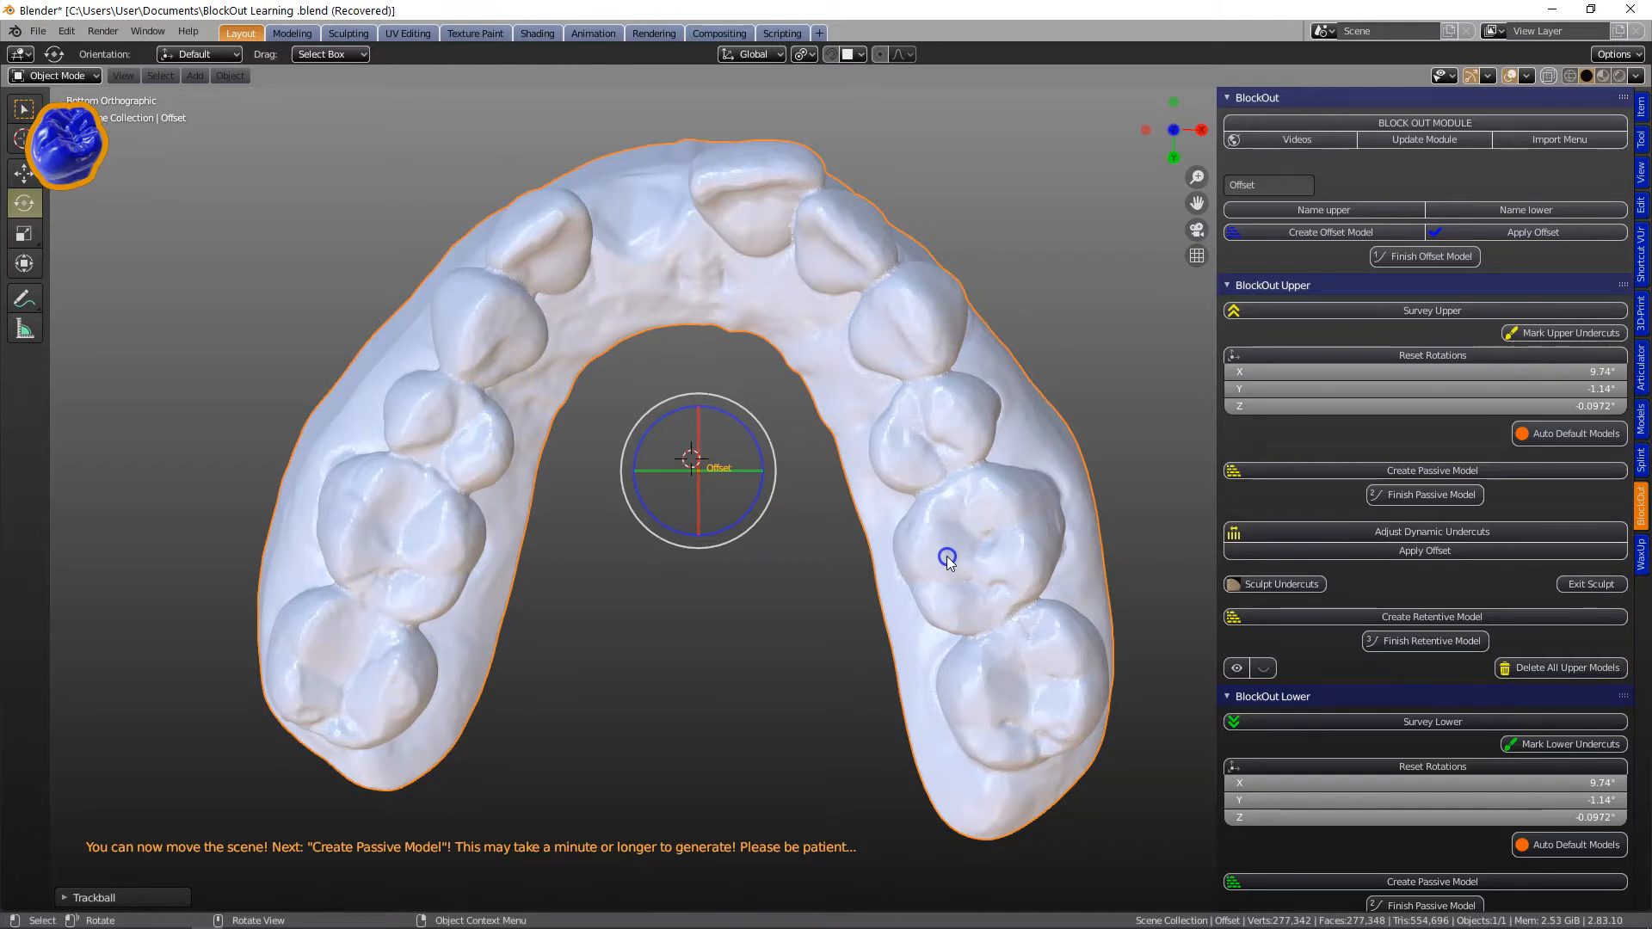
# Create the passive model for the upper arch.
pyautogui.moveTo(957, 544); pyautogui.dragTo(977, 431, button='middle')
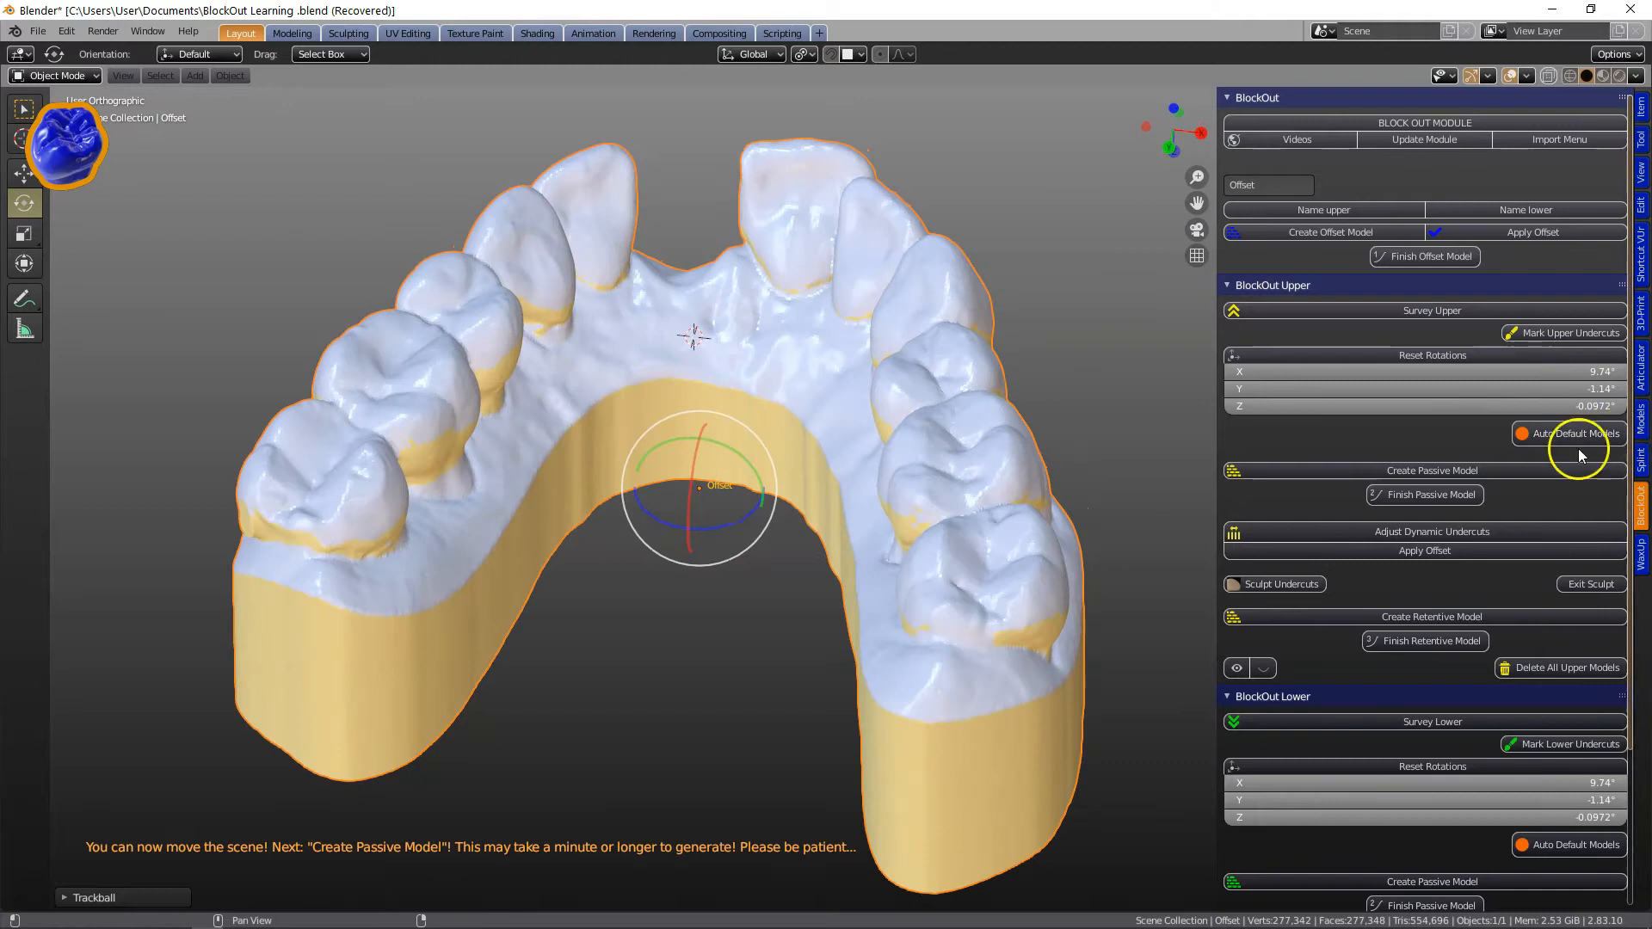
pyautogui.moveTo(1065, 505); pyautogui.dragTo(1081, 458, button='middle')
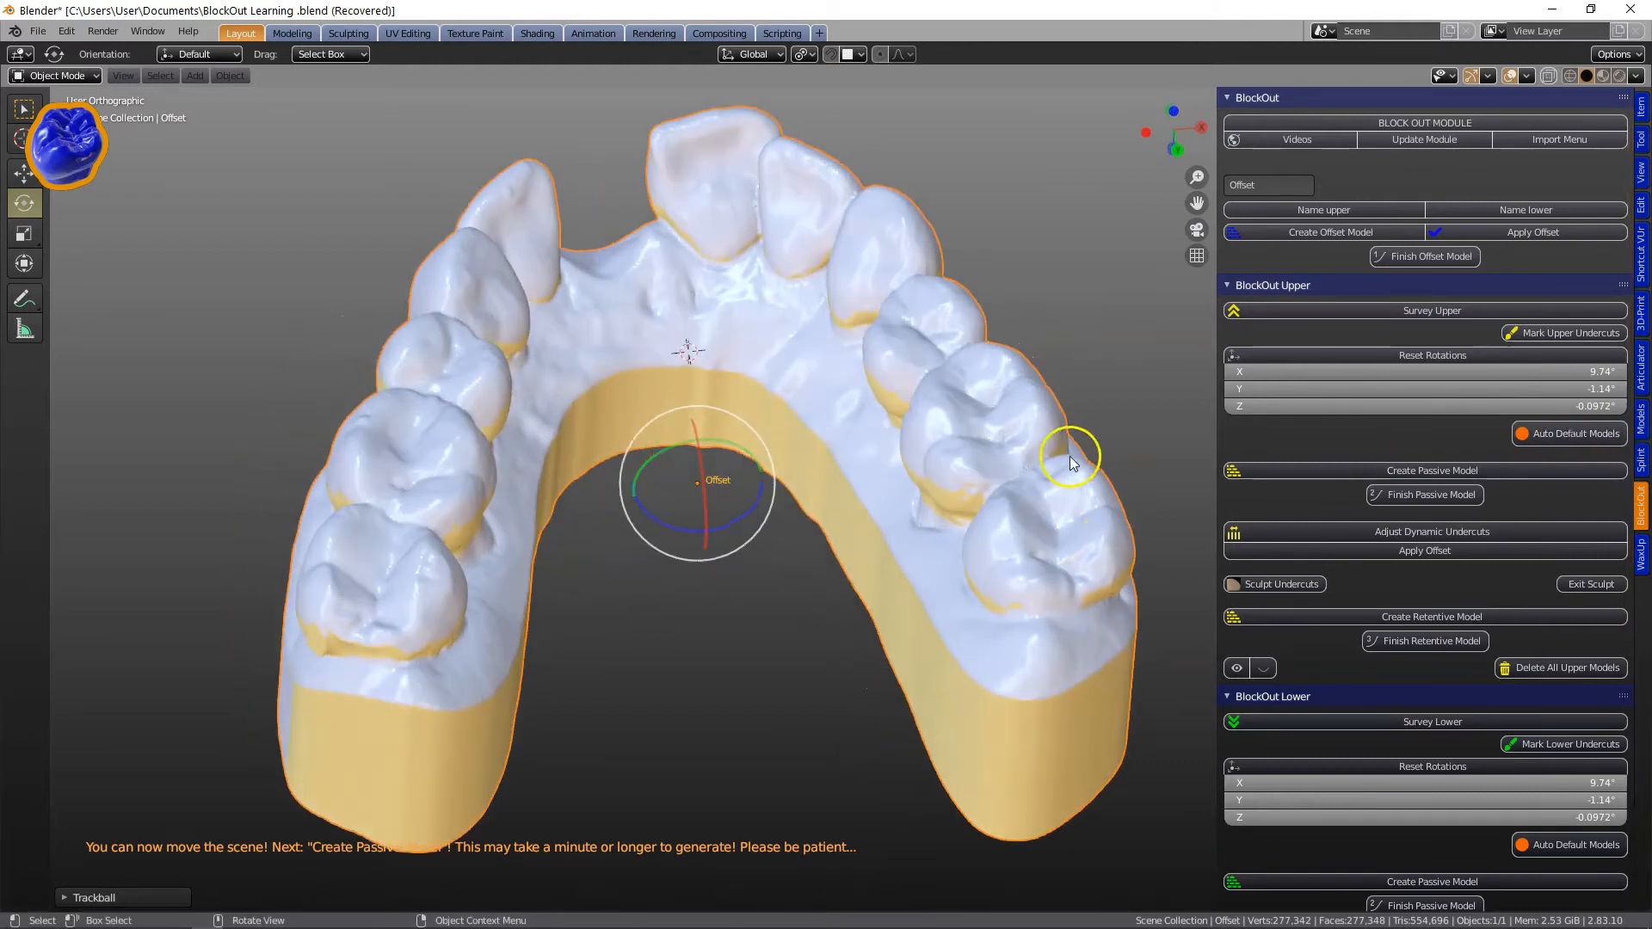
pyautogui.moveTo(929, 533); pyautogui.dragTo(947, 505, button='middle')
pyautogui.click(1402, 472)
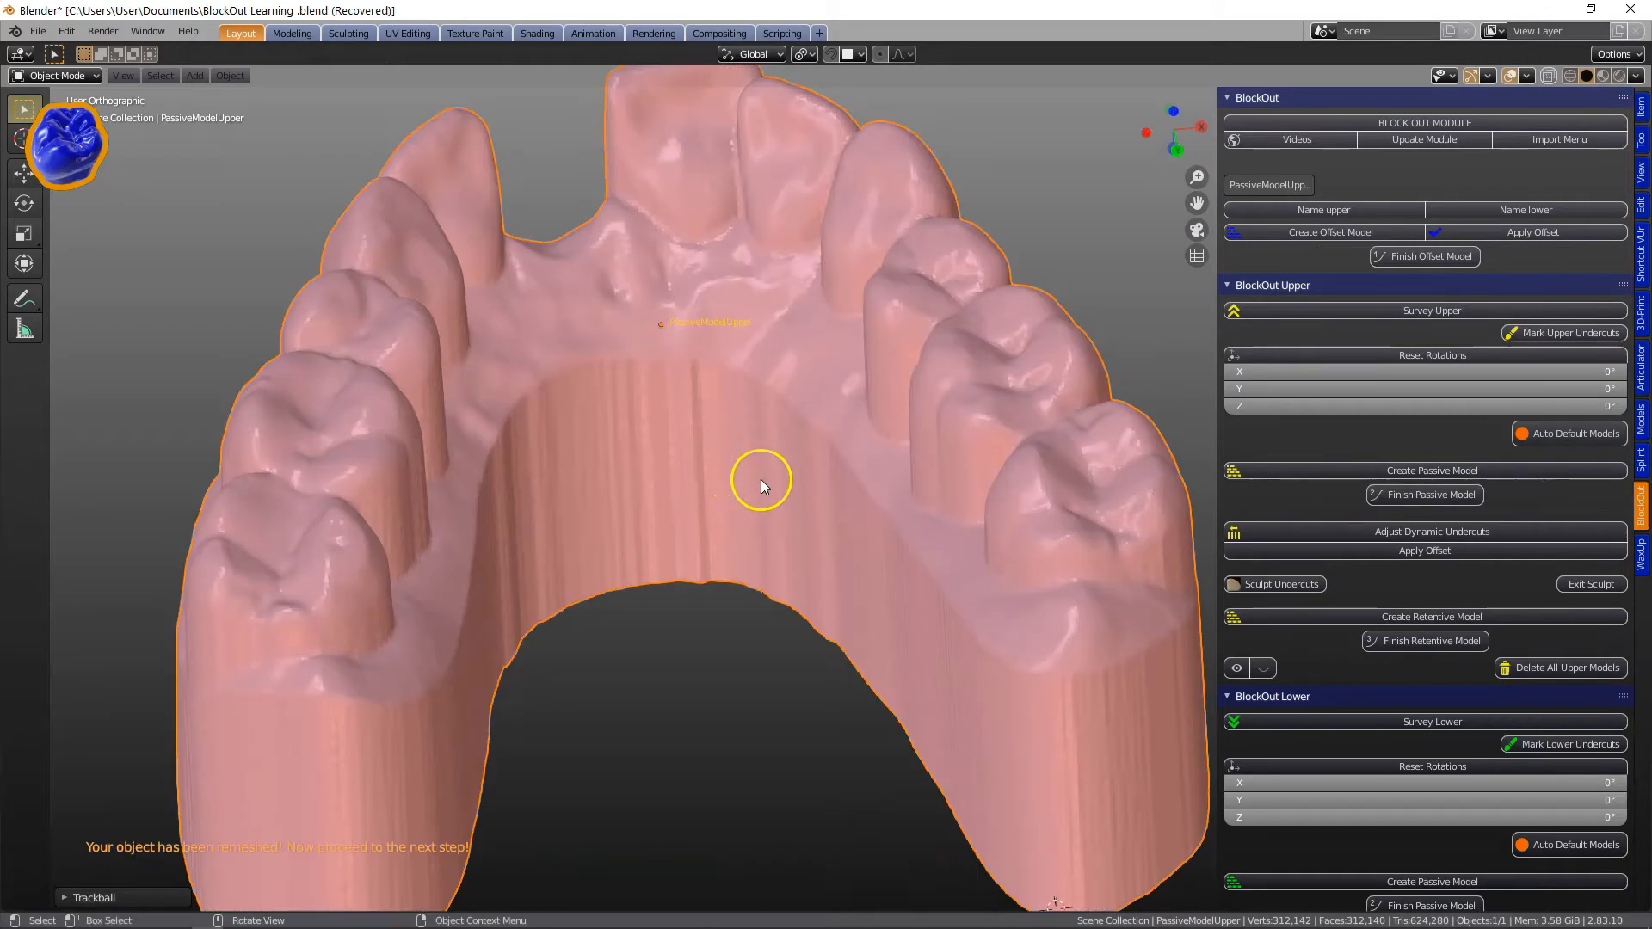
# Adjust the upper dynamic undercuts with an offset of -0.25 mm and apply the offset.
pyautogui.moveTo(759, 474); pyautogui.dragTo(797, 452, button='middle')
pyautogui.click(1355, 534)
pyautogui.scroll(2, 933, 521)
pyautogui.moveTo(932, 522); pyautogui.dragTo(994, 506, button='middle')
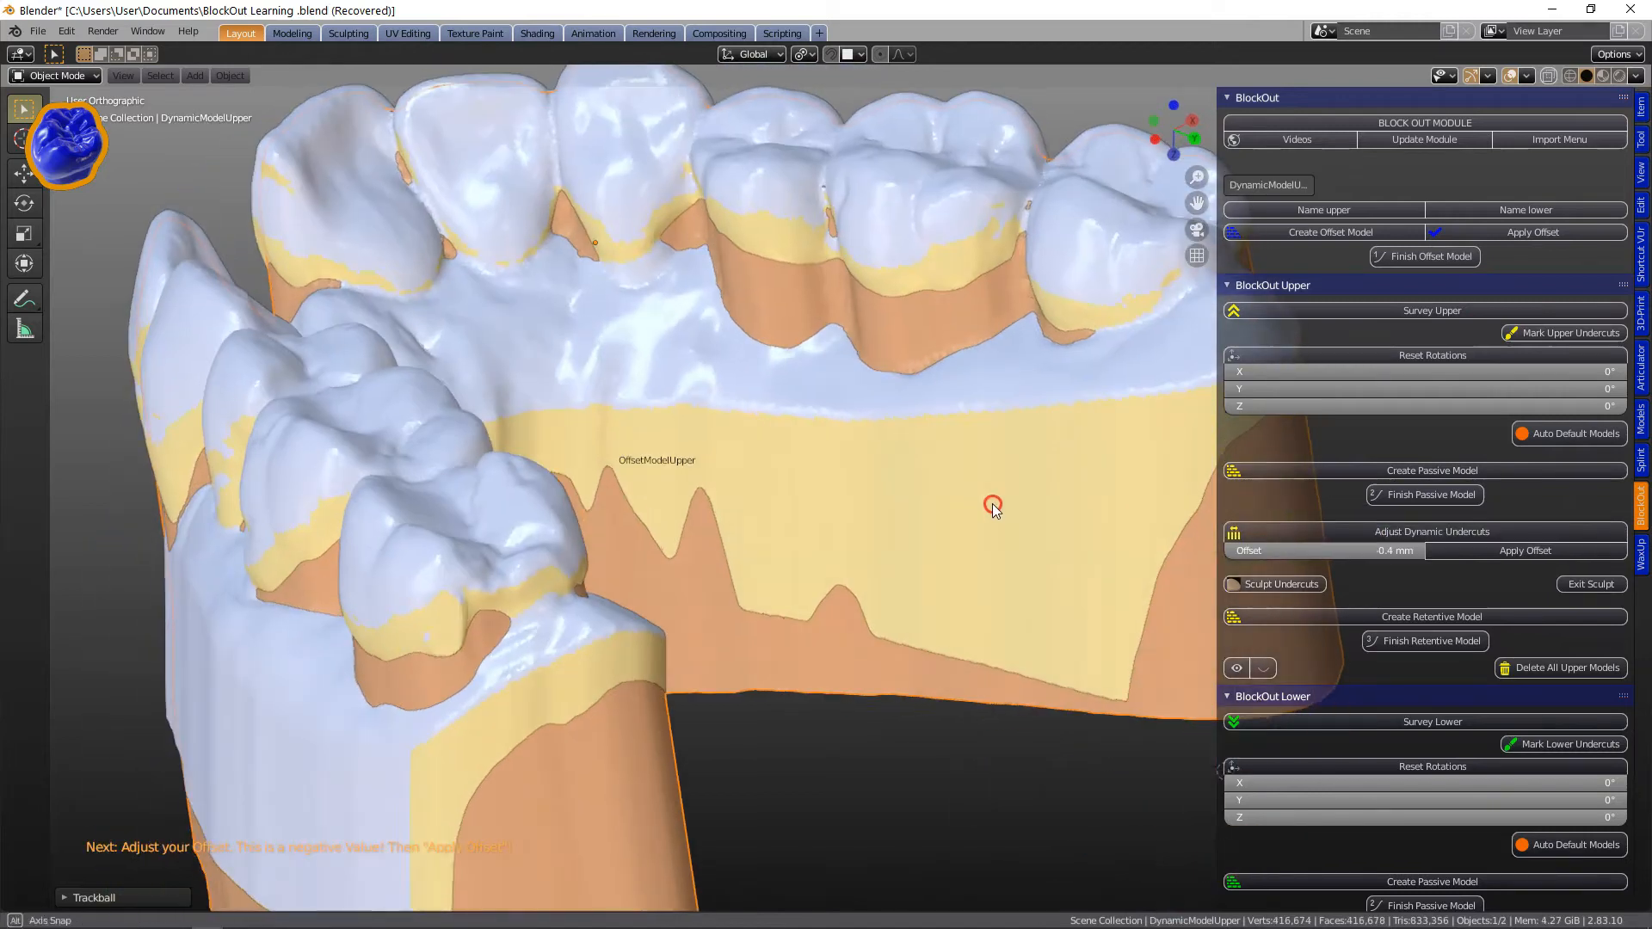
pyautogui.keyDown('shift'); pyautogui.moveTo(978, 371); pyautogui.dragTo(818, 661, button='middle'); pyautogui.keyUp('shift')
pyautogui.scroll(2, 819, 667)
pyautogui.moveTo(1393, 557); pyautogui.dragTo(1369, 532)
pyautogui.moveTo(977, 546); pyautogui.dragTo(895, 545, button='middle')
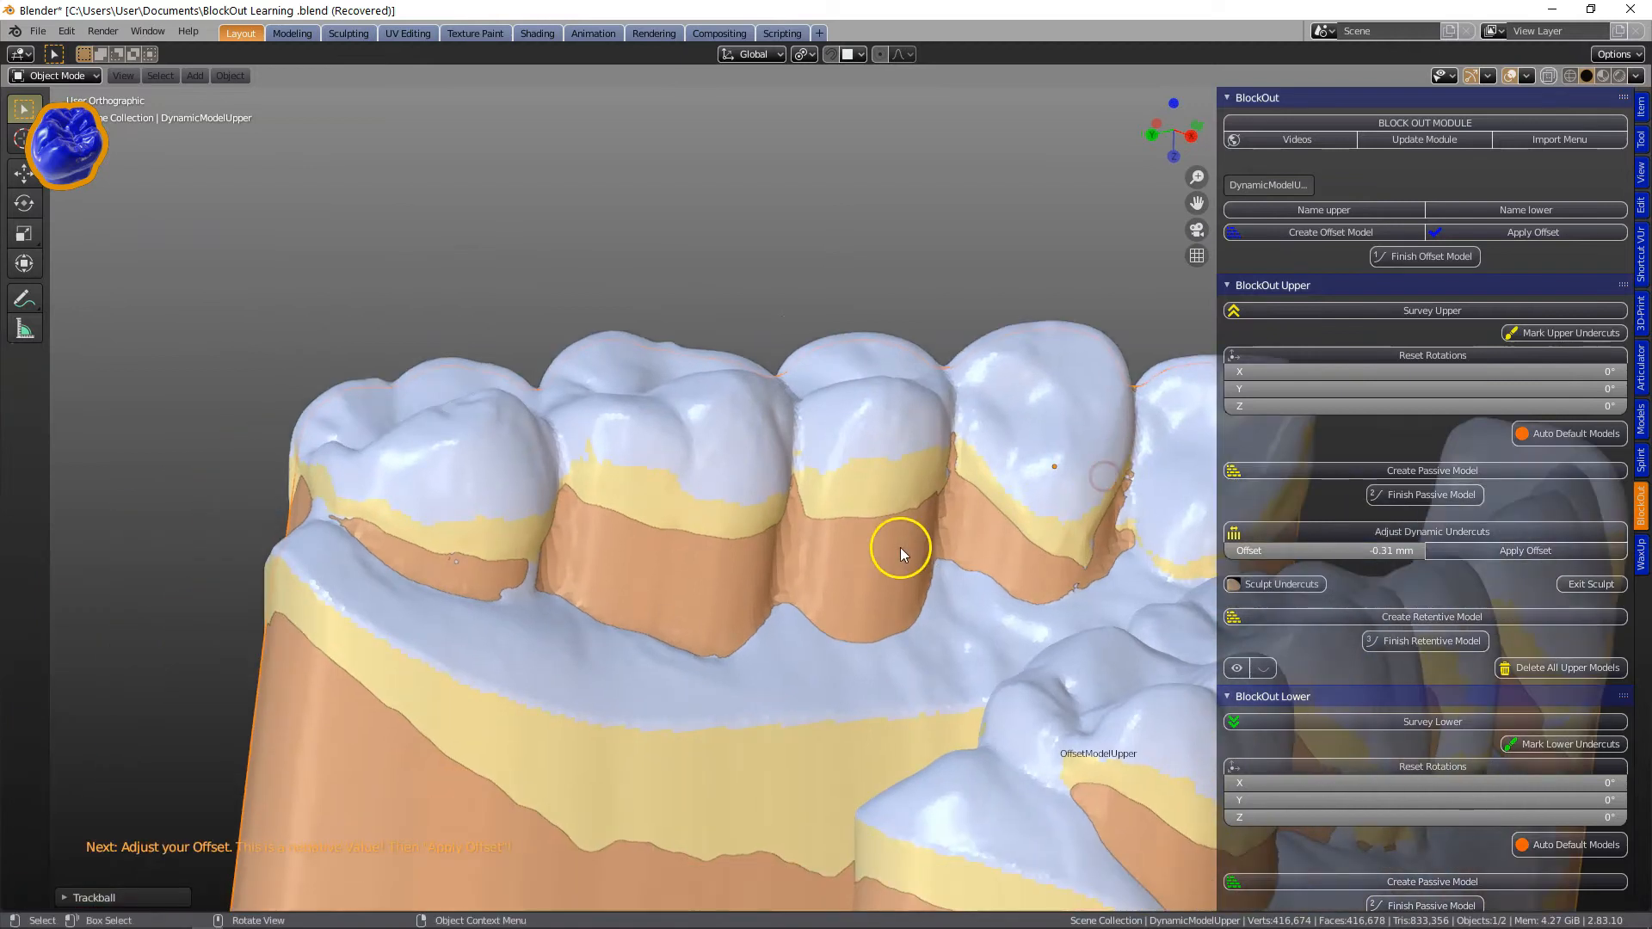
pyautogui.moveTo(1368, 551); pyautogui.dragTo(1370, 552)
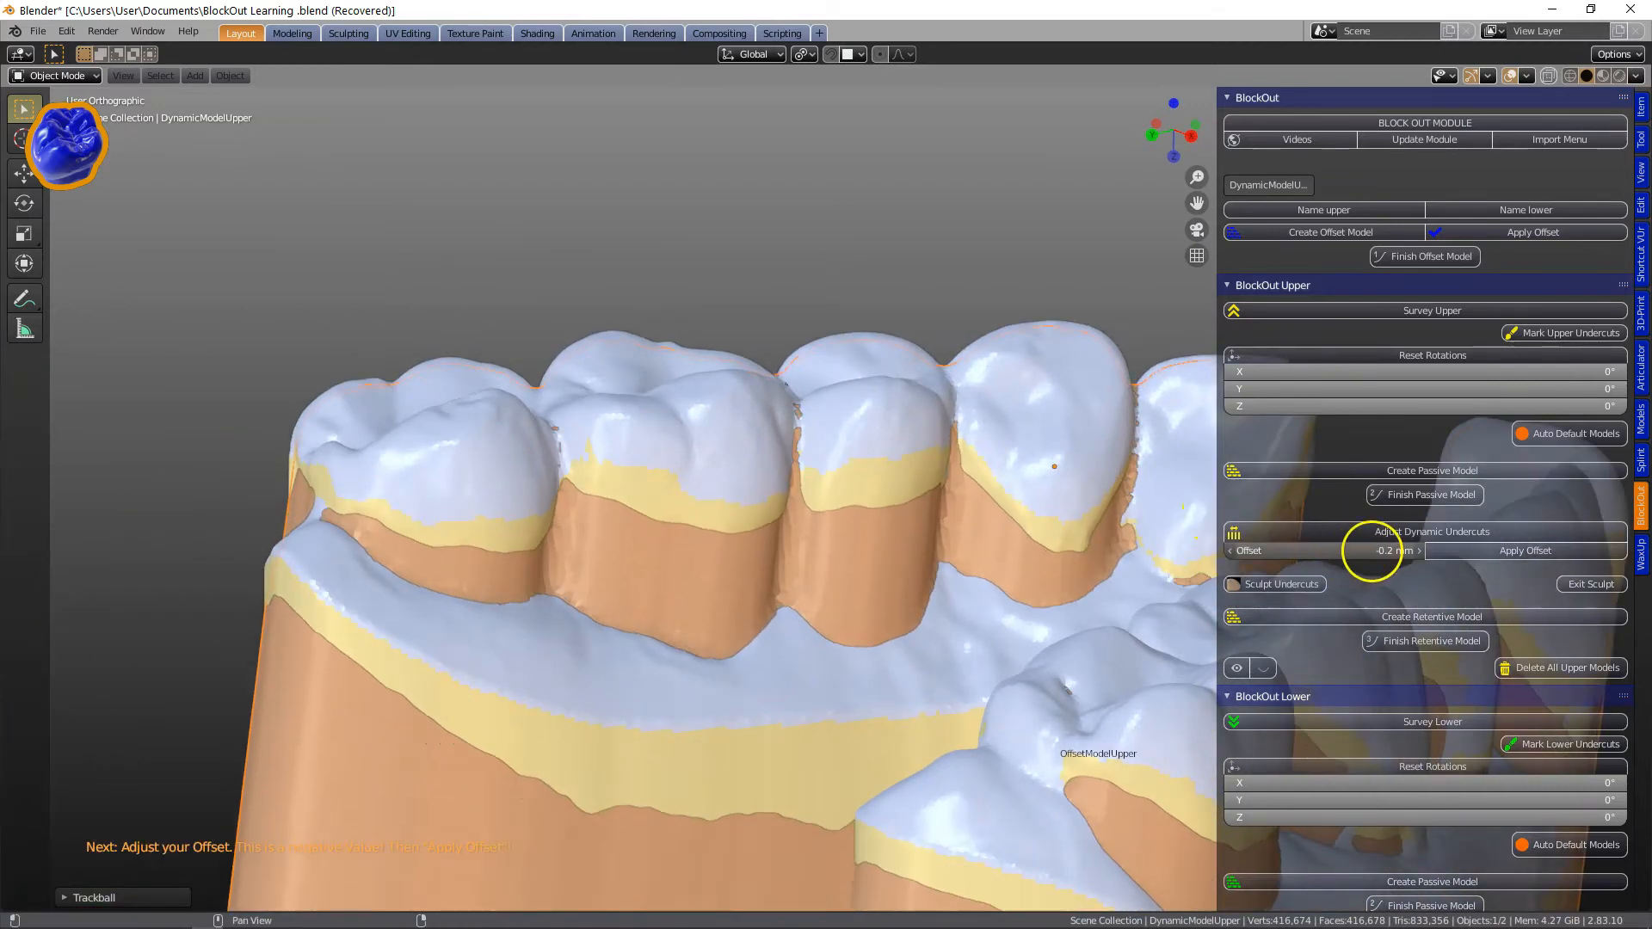
pyautogui.moveTo(1015, 551); pyautogui.dragTo(1074, 575, button='middle')
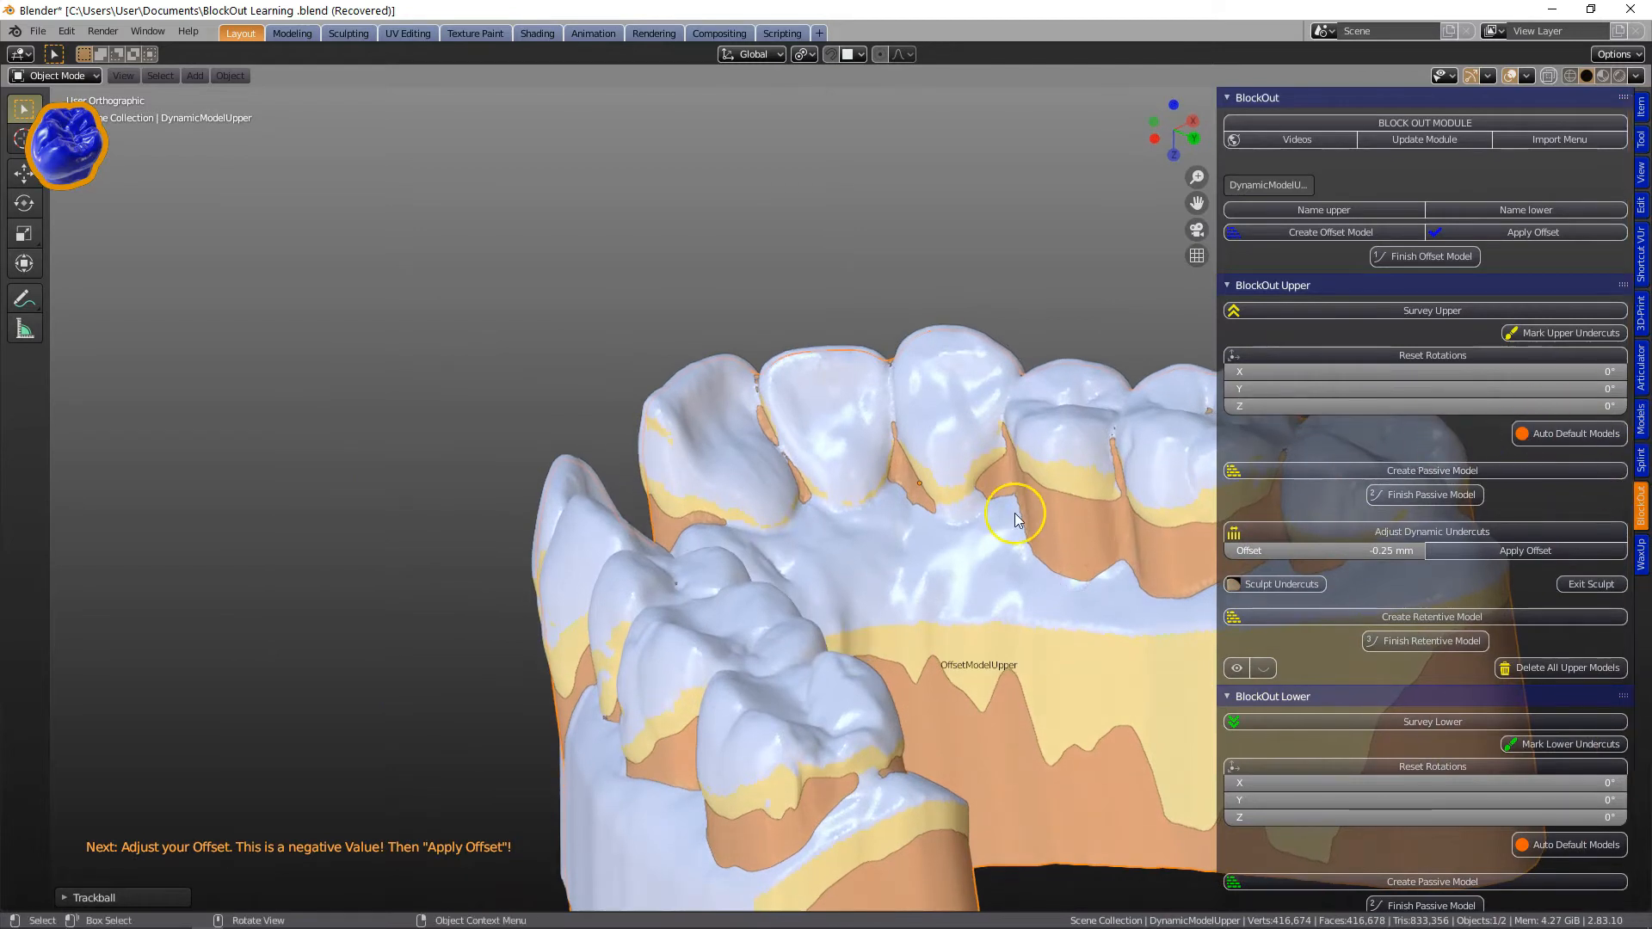
pyautogui.moveTo(1015, 512); pyautogui.dragTo(800, 585, button='middle')
pyautogui.click(1486, 552)
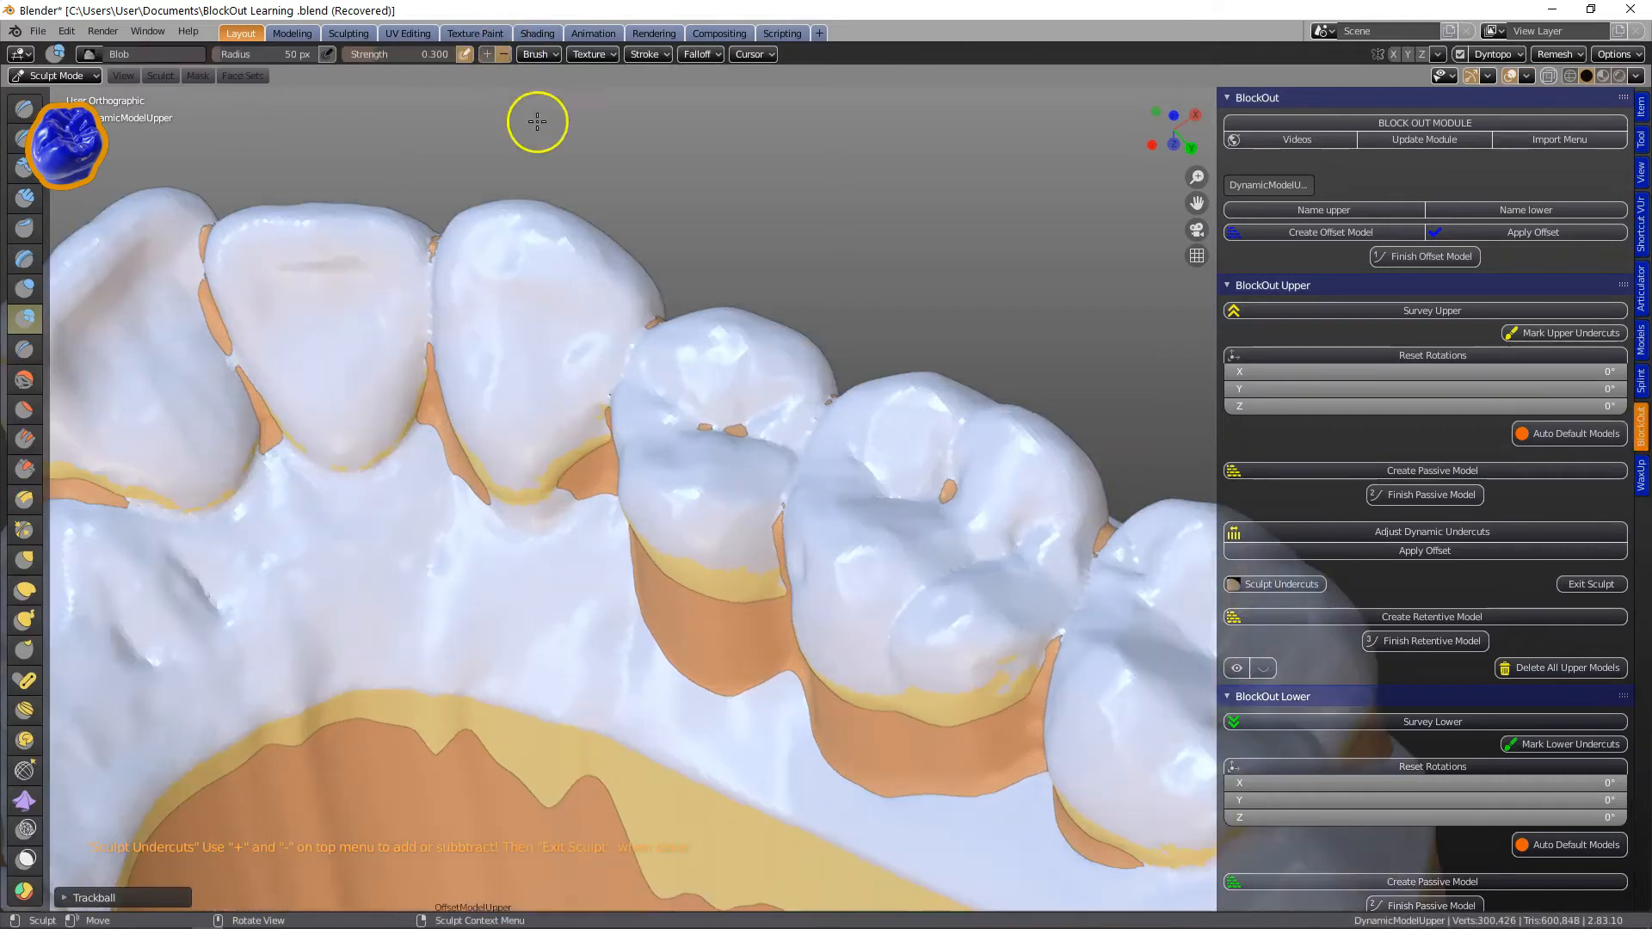
# Sculpt the upper undercuts on the dynamic model with the Blob brush around the teeth.
pyautogui.moveTo(951, 491); pyautogui.dragTo(862, 461)
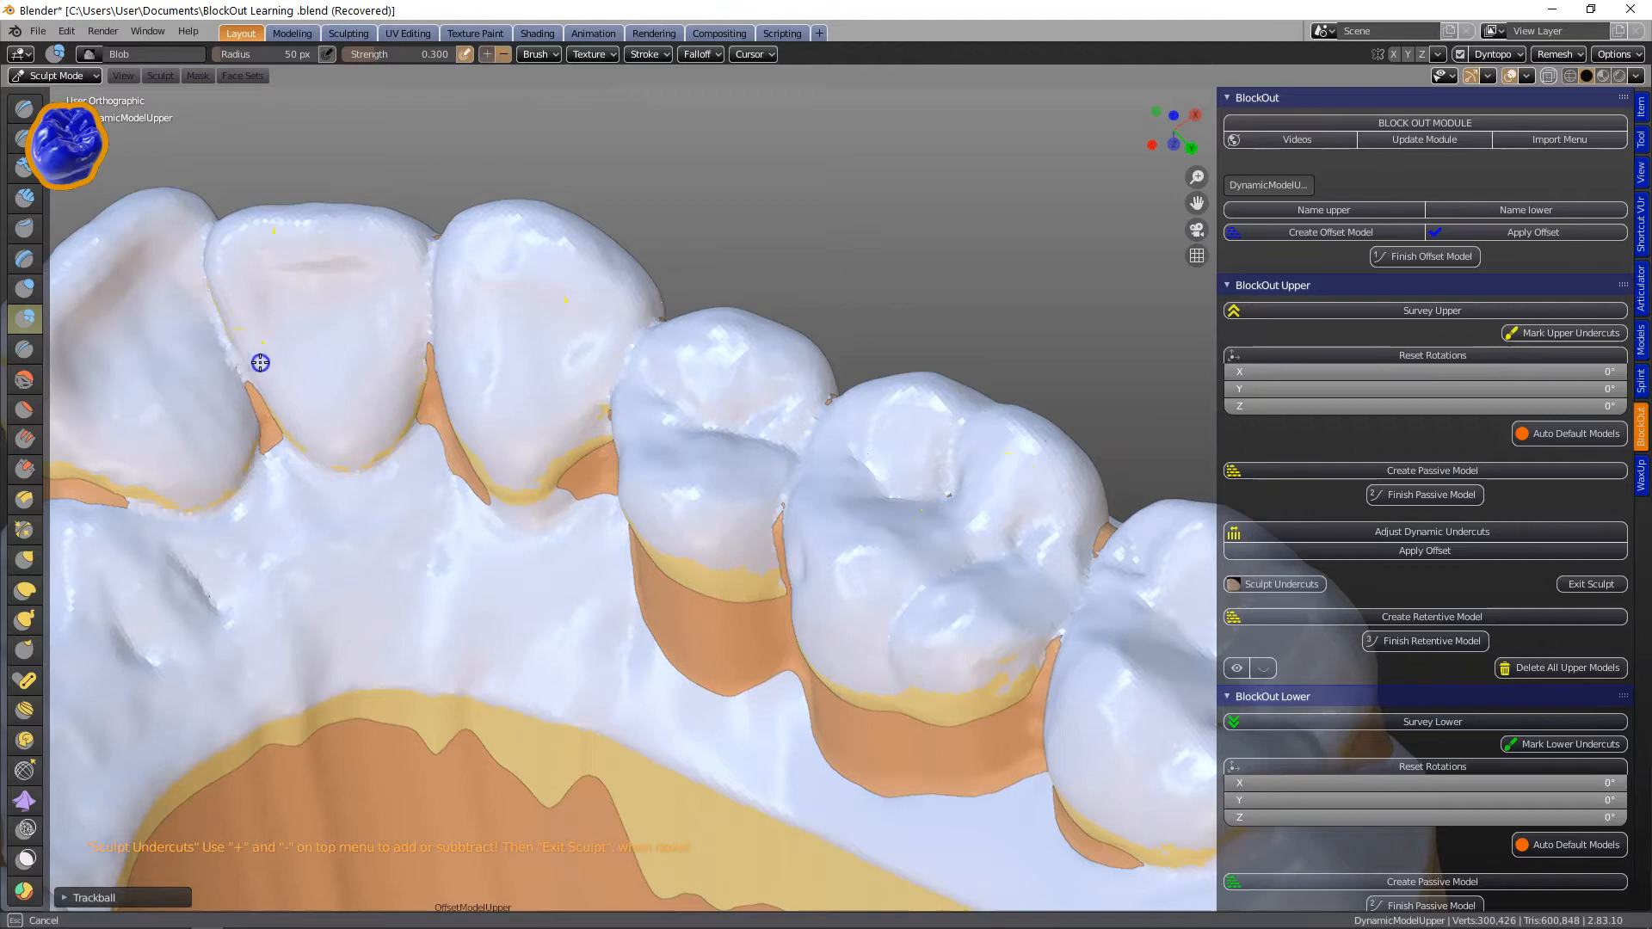
pyautogui.moveTo(238, 360); pyautogui.dragTo(270, 361)
pyautogui.scroll(-3, 792, 482)
pyautogui.moveTo(792, 483)
pyautogui.mouseDown(button='middle')
pyautogui.moveTo(748, 509)
pyautogui.moveTo(1065, 315)
pyautogui.mouseUp(button='middle')
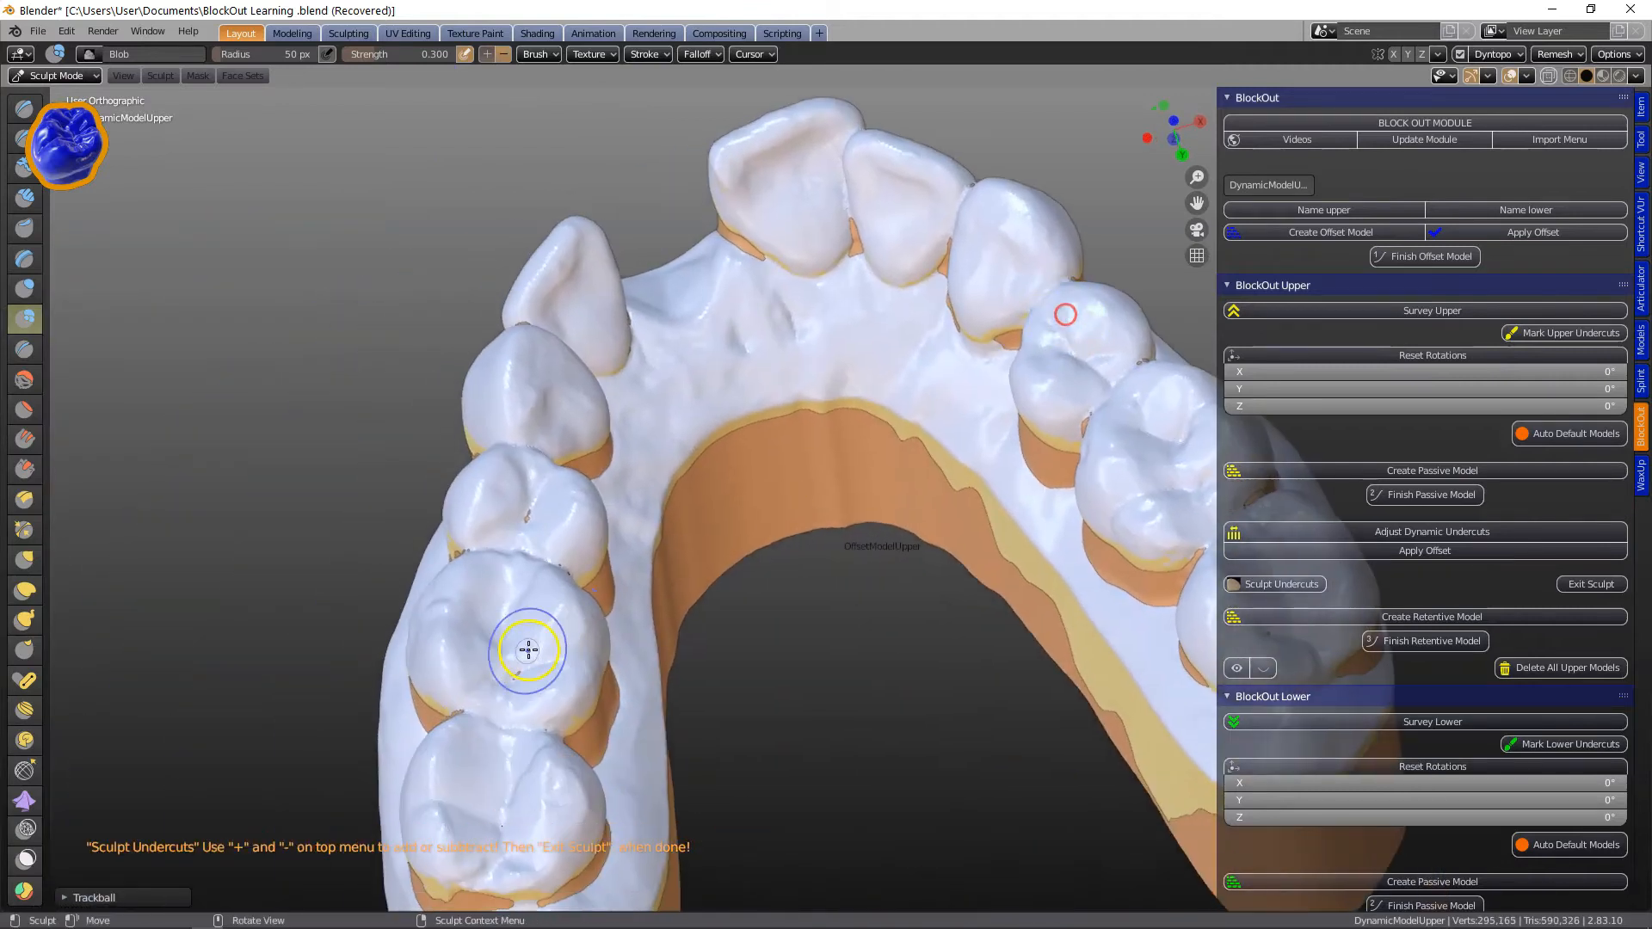
pyautogui.moveTo(549, 474); pyautogui.dragTo(555, 409)
pyautogui.moveTo(560, 387)
pyautogui.mouseDown(button='middle')
pyautogui.moveTo(571, 535)
pyautogui.moveTo(431, 549)
pyautogui.moveTo(414, 609)
pyautogui.mouseUp(button='middle')
pyautogui.scroll(3, 414, 610)
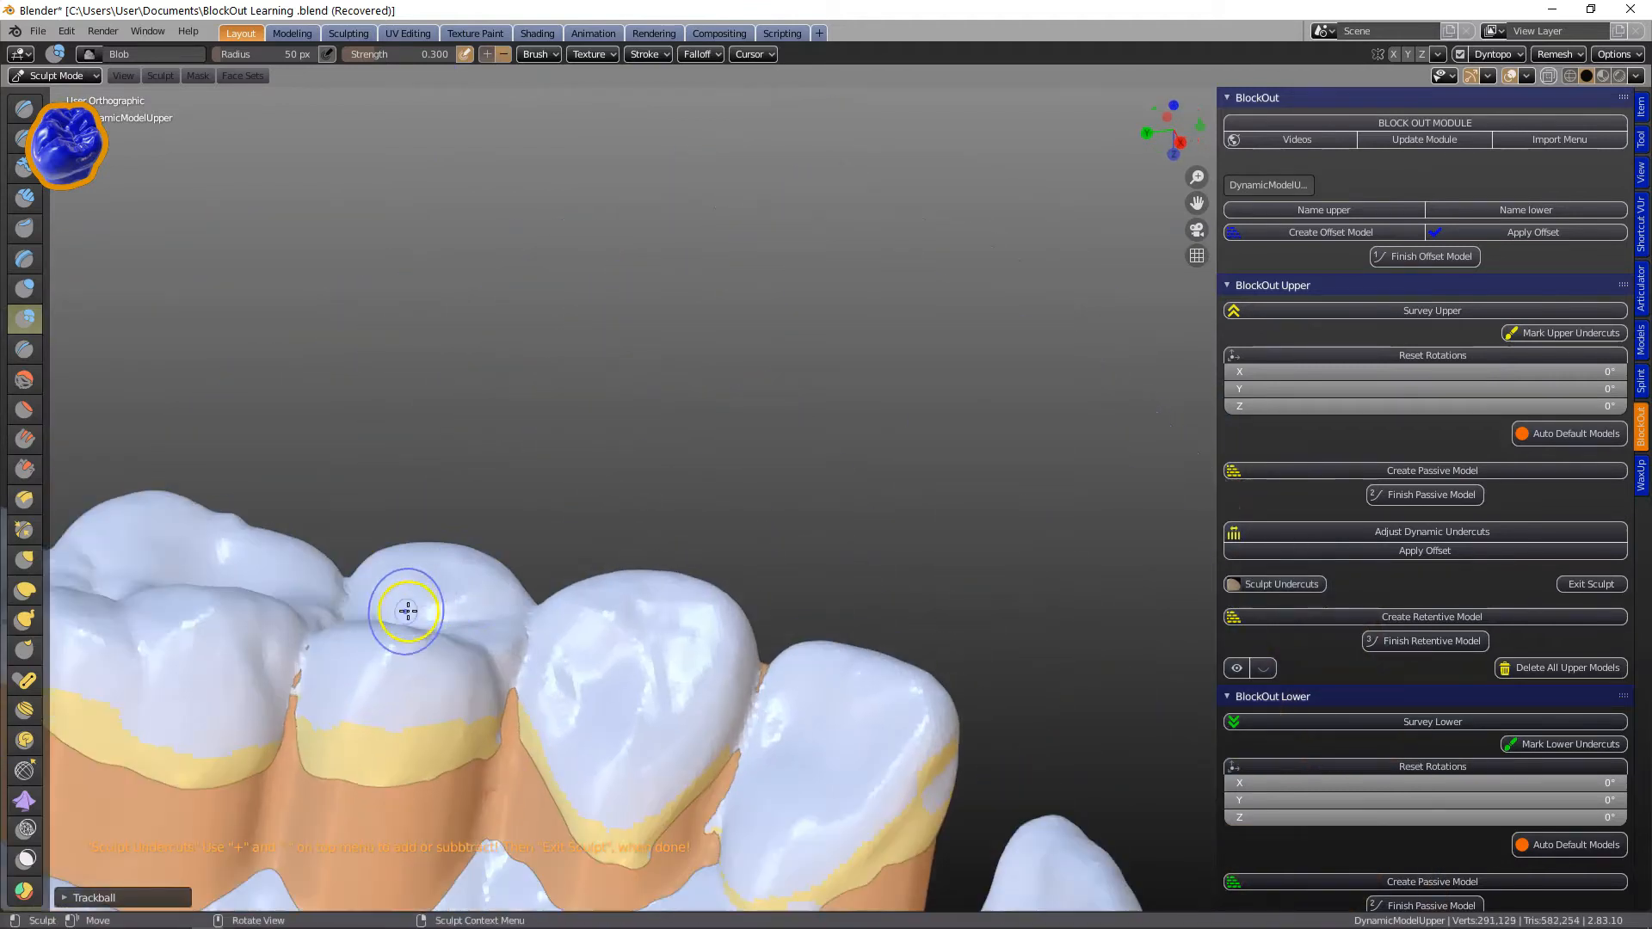
pyautogui.moveTo(298, 665); pyautogui.dragTo(301, 675)
pyautogui.scroll(-2, 301, 676)
pyautogui.moveTo(722, 671); pyautogui.dragTo(817, 709, button='middle')
pyautogui.moveTo(822, 712); pyautogui.dragTo(835, 718)
pyautogui.keyDown('shift'); pyautogui.moveTo(835, 718); pyautogui.dragTo(869, 621, button='middle'); pyautogui.keyUp('shift')
pyautogui.scroll(2, 808, 606)
pyautogui.moveTo(886, 684)
pyautogui.mouseDown()
pyautogui.moveTo(823, 734)
pyautogui.moveTo(796, 725)
pyautogui.mouseUp()
pyautogui.moveTo(796, 725); pyautogui.dragTo(688, 721, button='middle')
pyautogui.moveTo(922, 676); pyautogui.dragTo(990, 643)
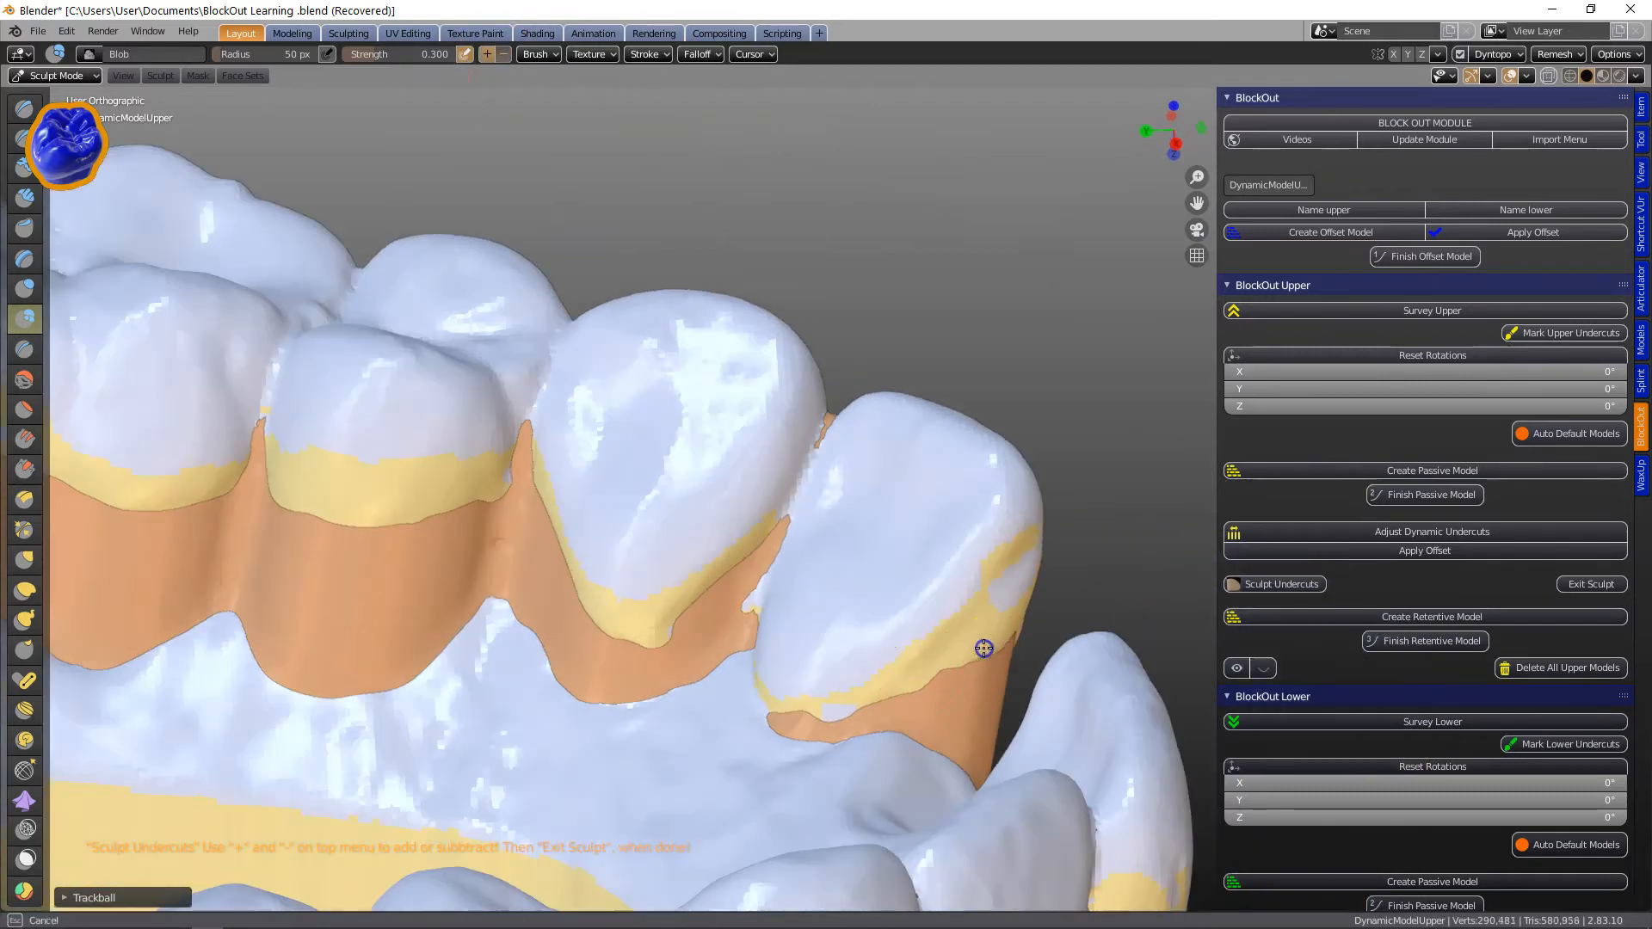
pyautogui.moveTo(1002, 634); pyautogui.dragTo(824, 618, button='middle')
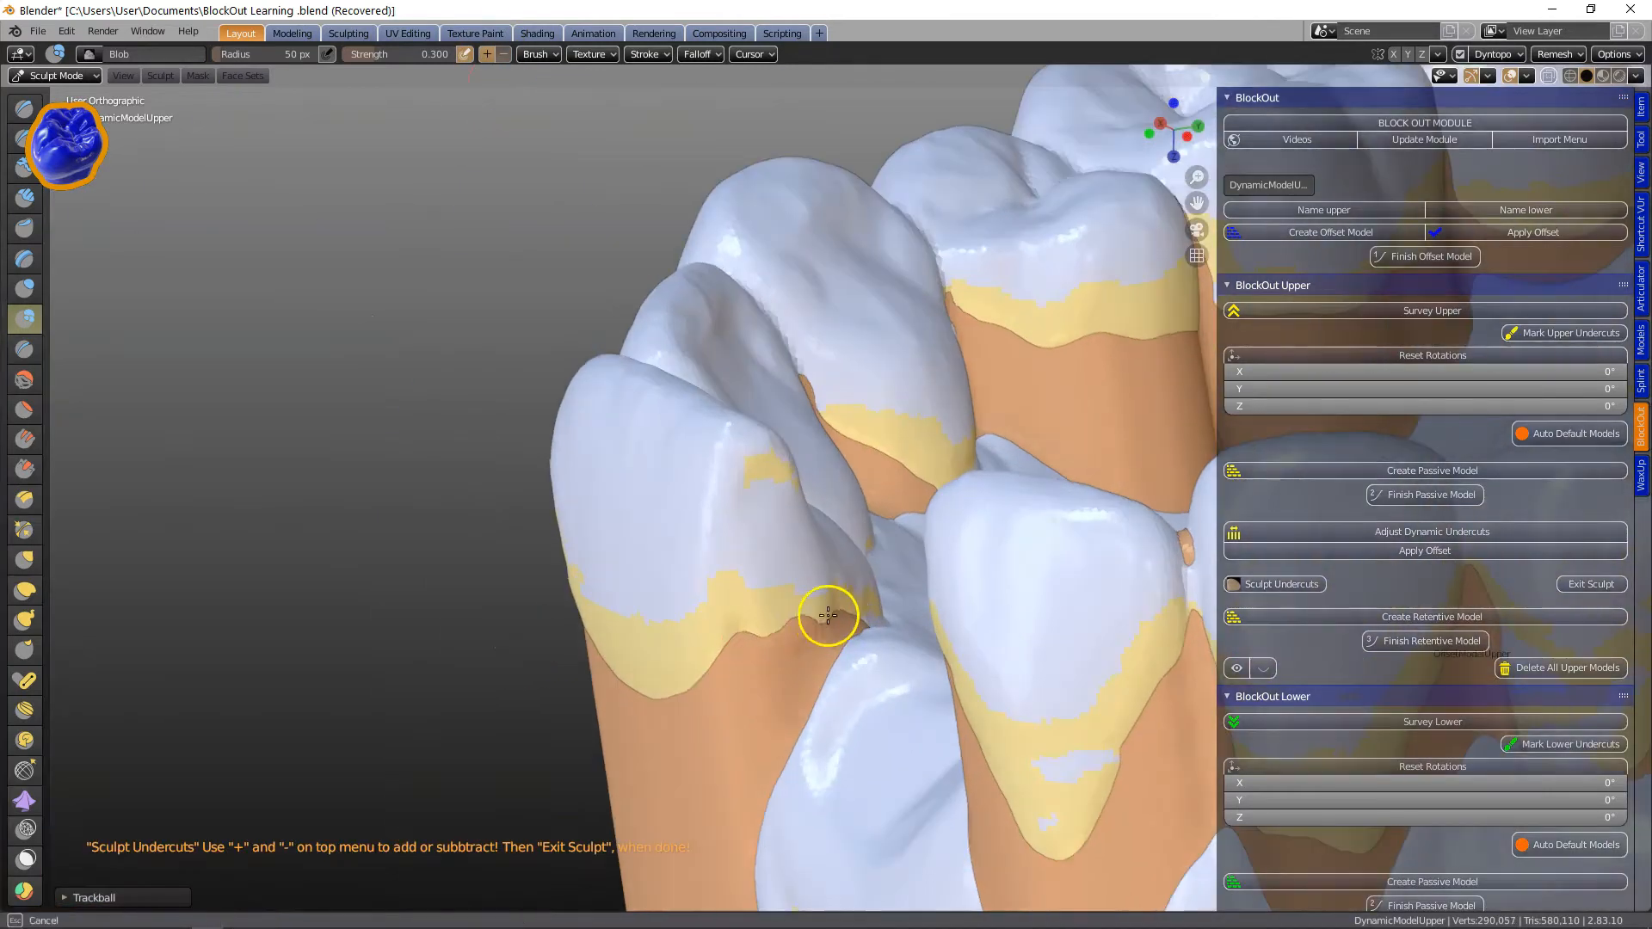
pyautogui.moveTo(919, 588); pyautogui.dragTo(1340, 609, button='middle')
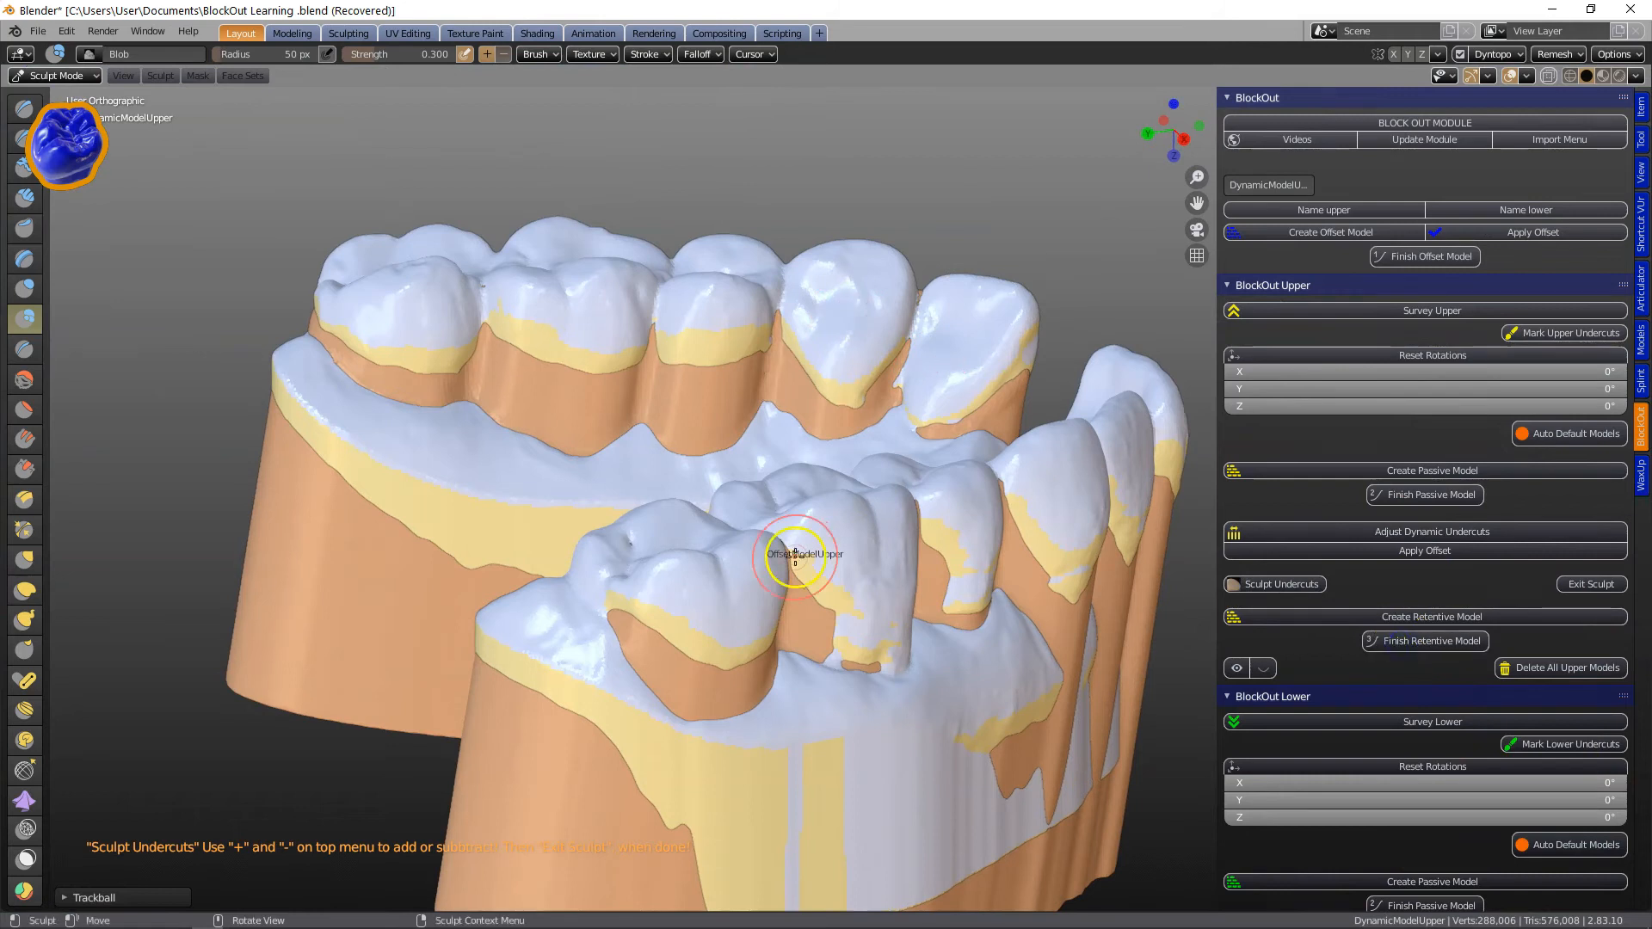
# Create the upper retentive model and finish it with a 0.2 mm voxel size.
pyautogui.click(1385, 616)
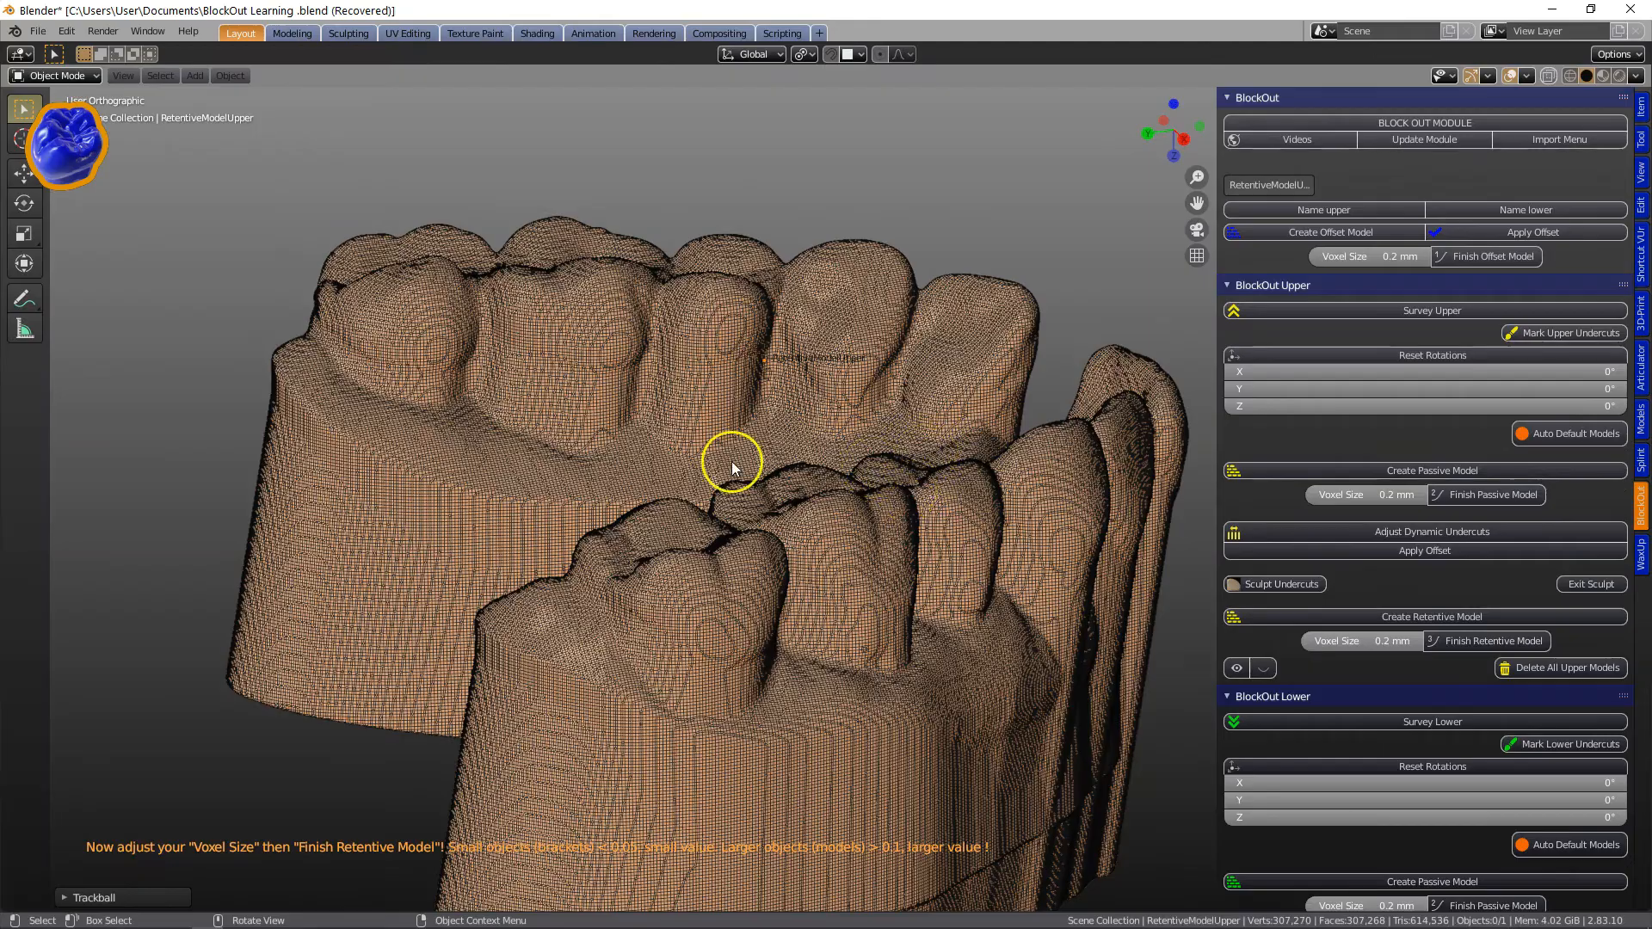
pyautogui.scroll(4, 732, 463)
pyautogui.scroll(-5, 559, 297)
pyautogui.moveTo(839, 435); pyautogui.dragTo(864, 474, button='middle')
pyautogui.click(1335, 633)
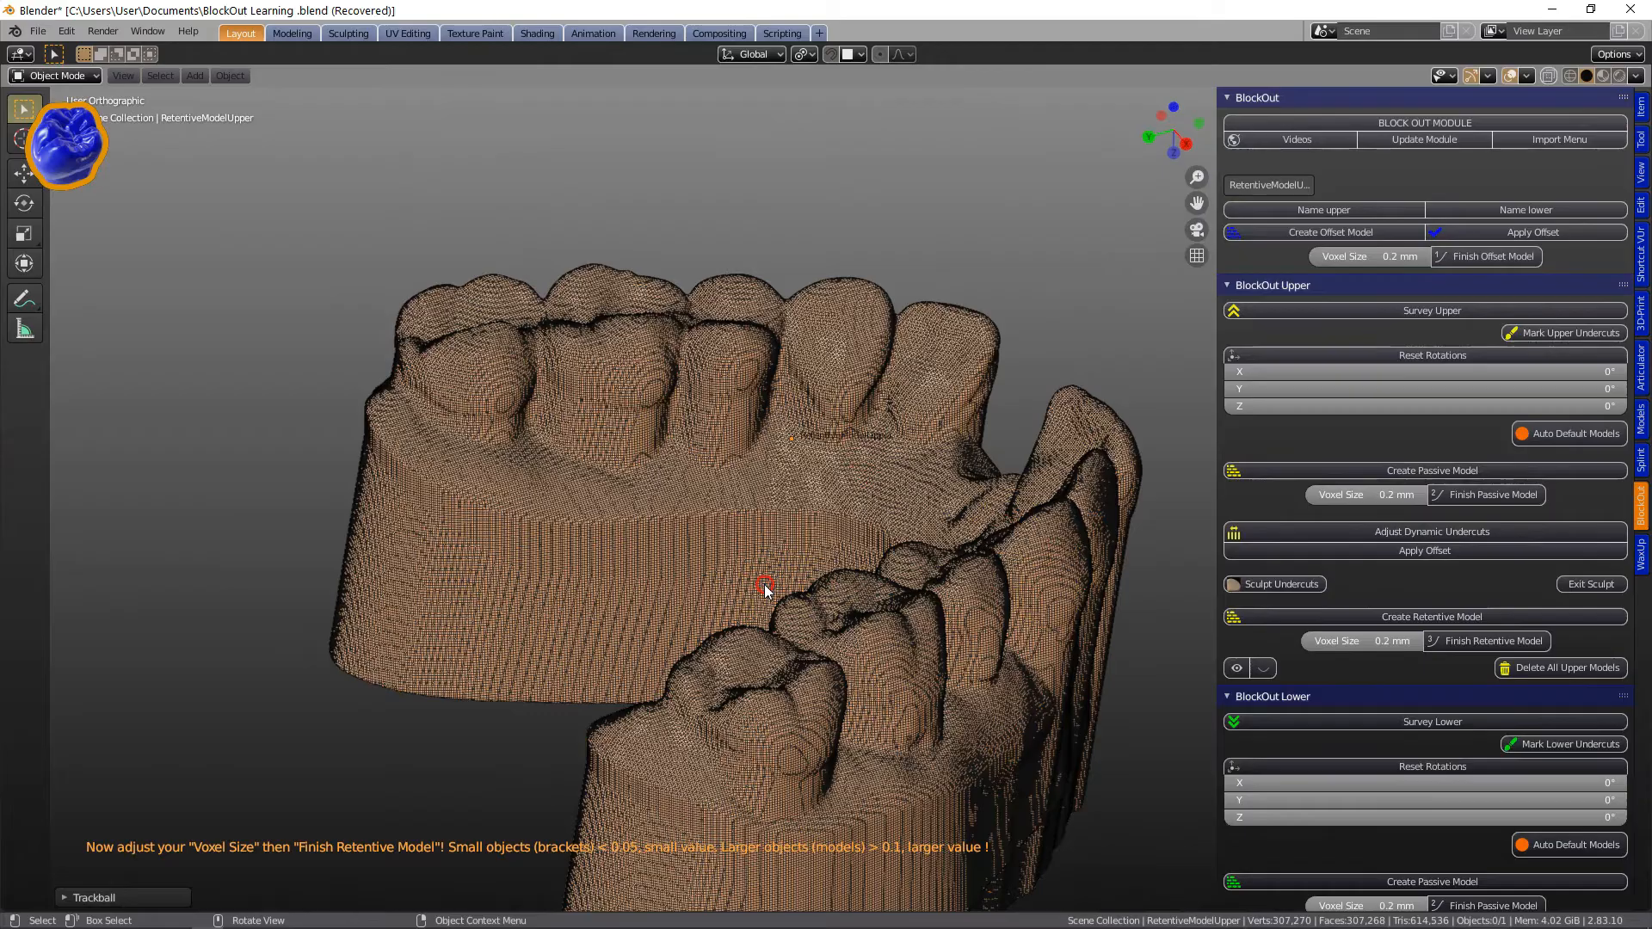
pyautogui.moveTo(889, 499); pyautogui.dragTo(1078, 581, button='middle')
pyautogui.click(1314, 641)
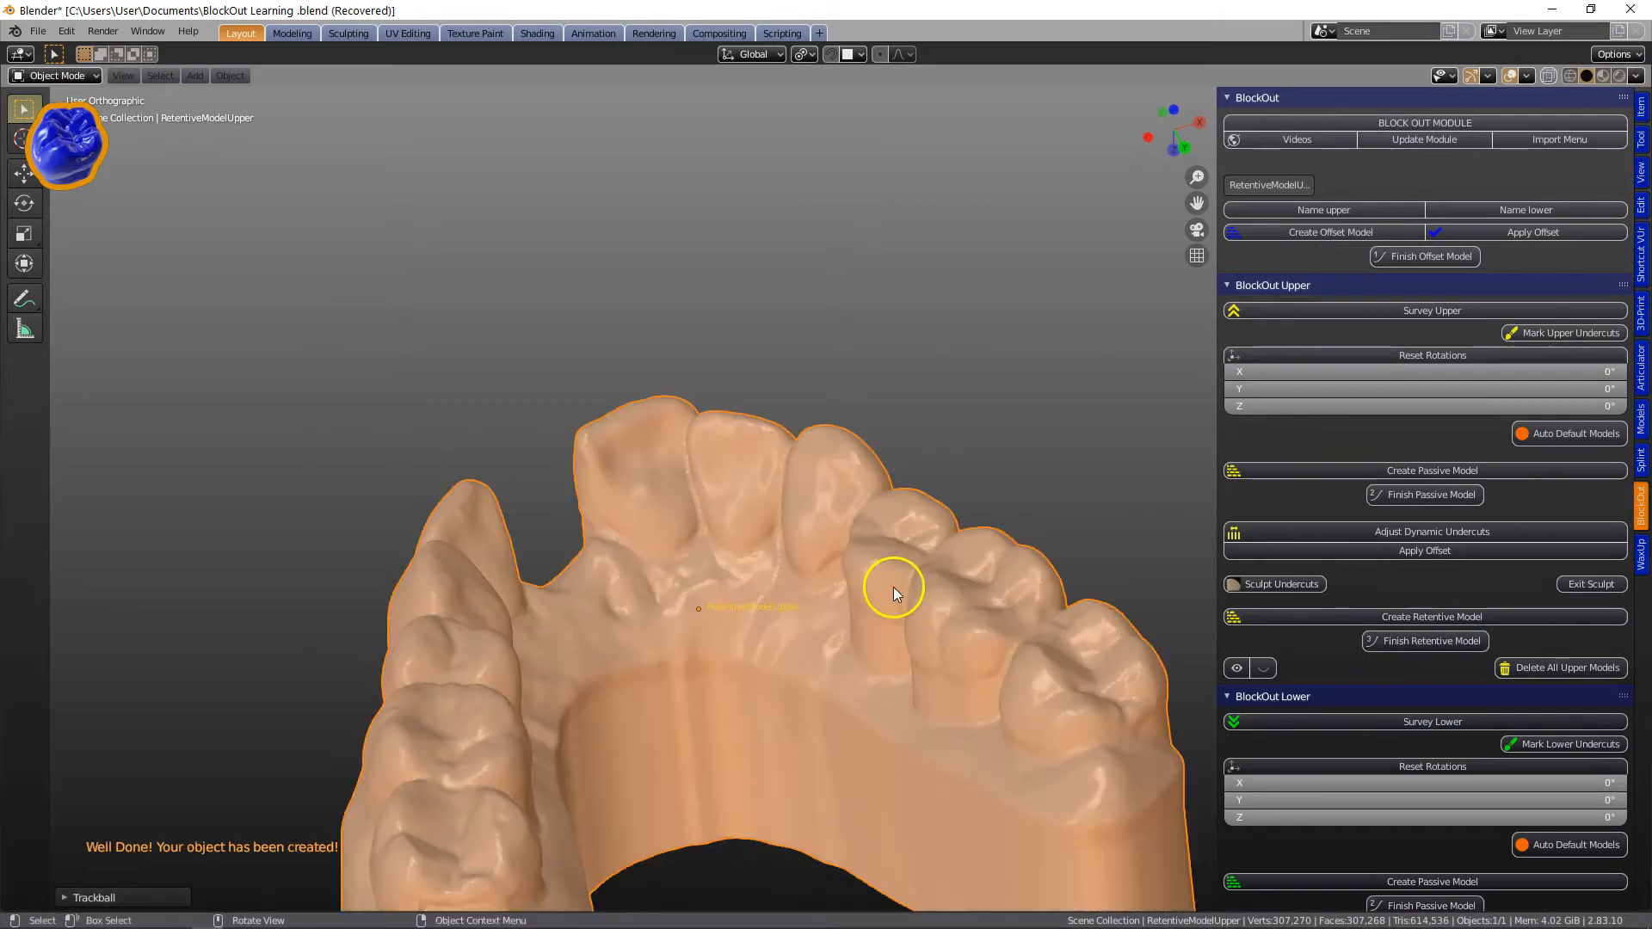
# Open the Splint Paint-On-Layer section, name the retentive model as target model, and start a paint-on layer.
pyautogui.moveTo(888, 579); pyautogui.dragTo(1049, 787, button='middle')
pyautogui.click(1641, 462)
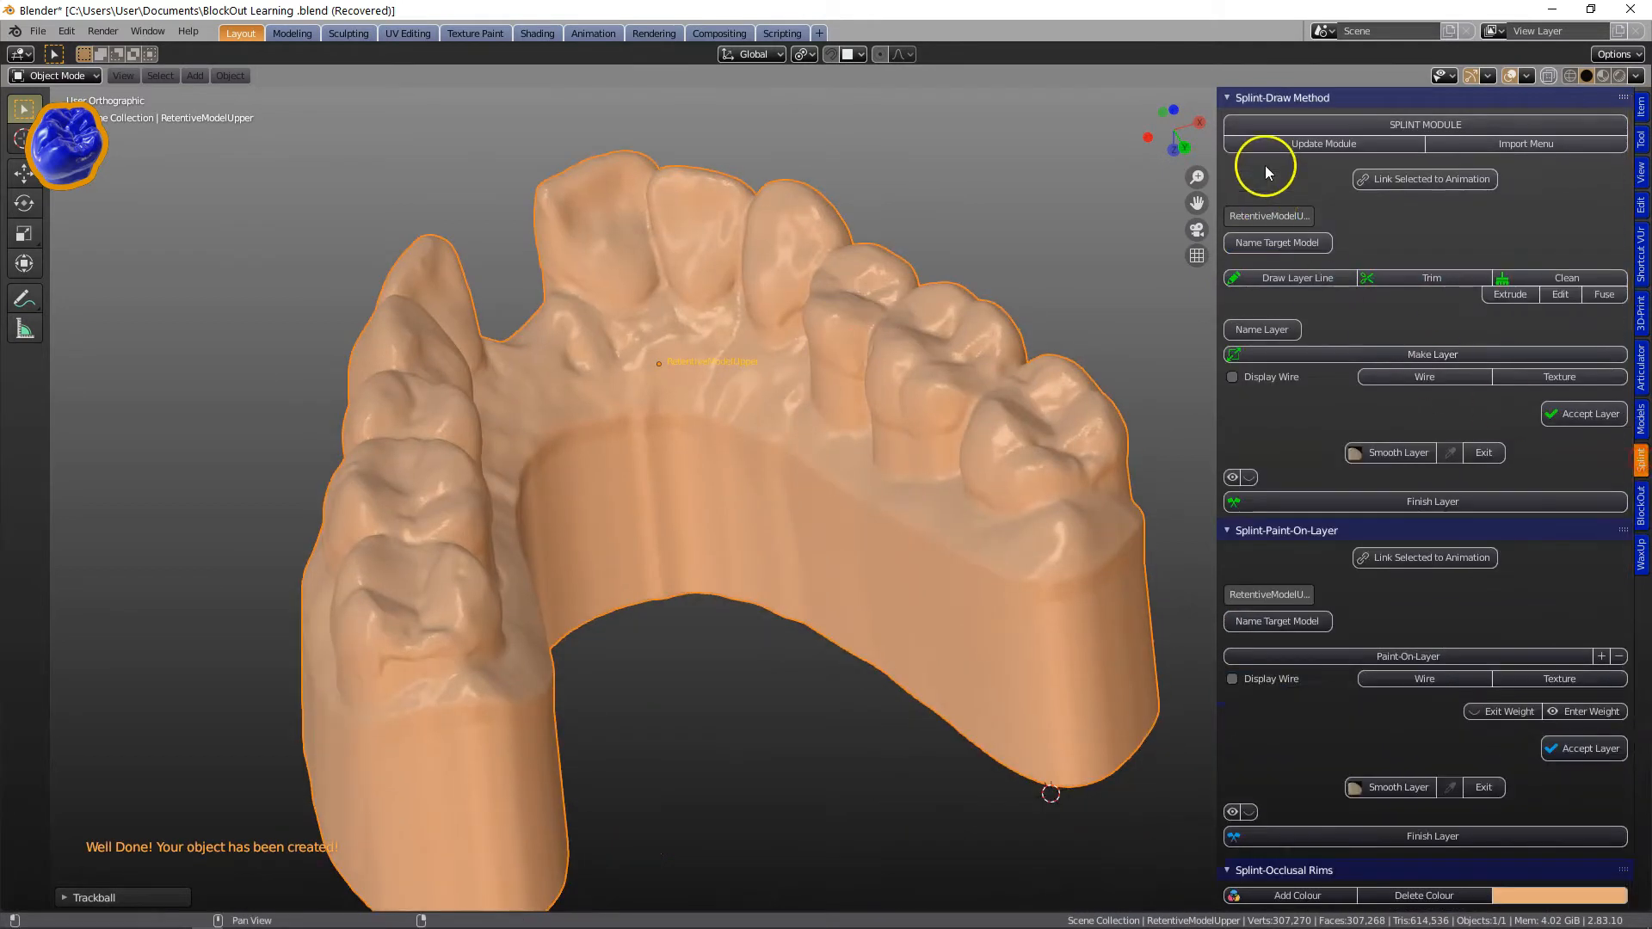
pyautogui.keyDown('ctrl'); pyautogui.click(1298, 532); pyautogui.keyUp('ctrl')
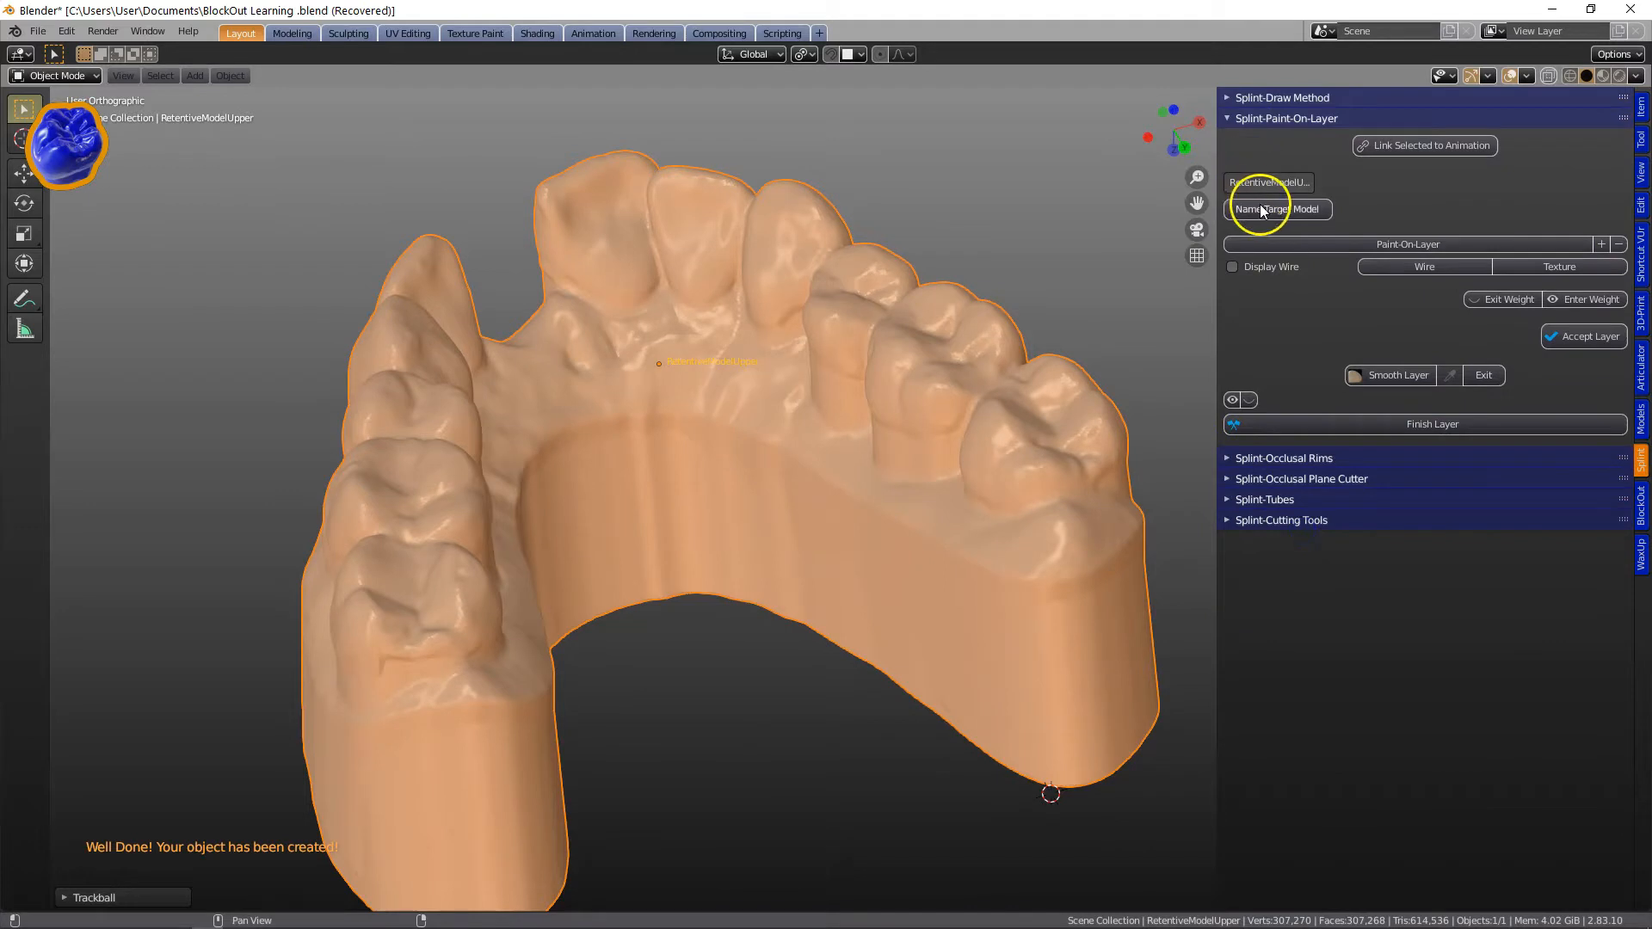
pyautogui.click(1262, 210)
pyautogui.moveTo(828, 342); pyautogui.dragTo(1272, 263, button='middle')
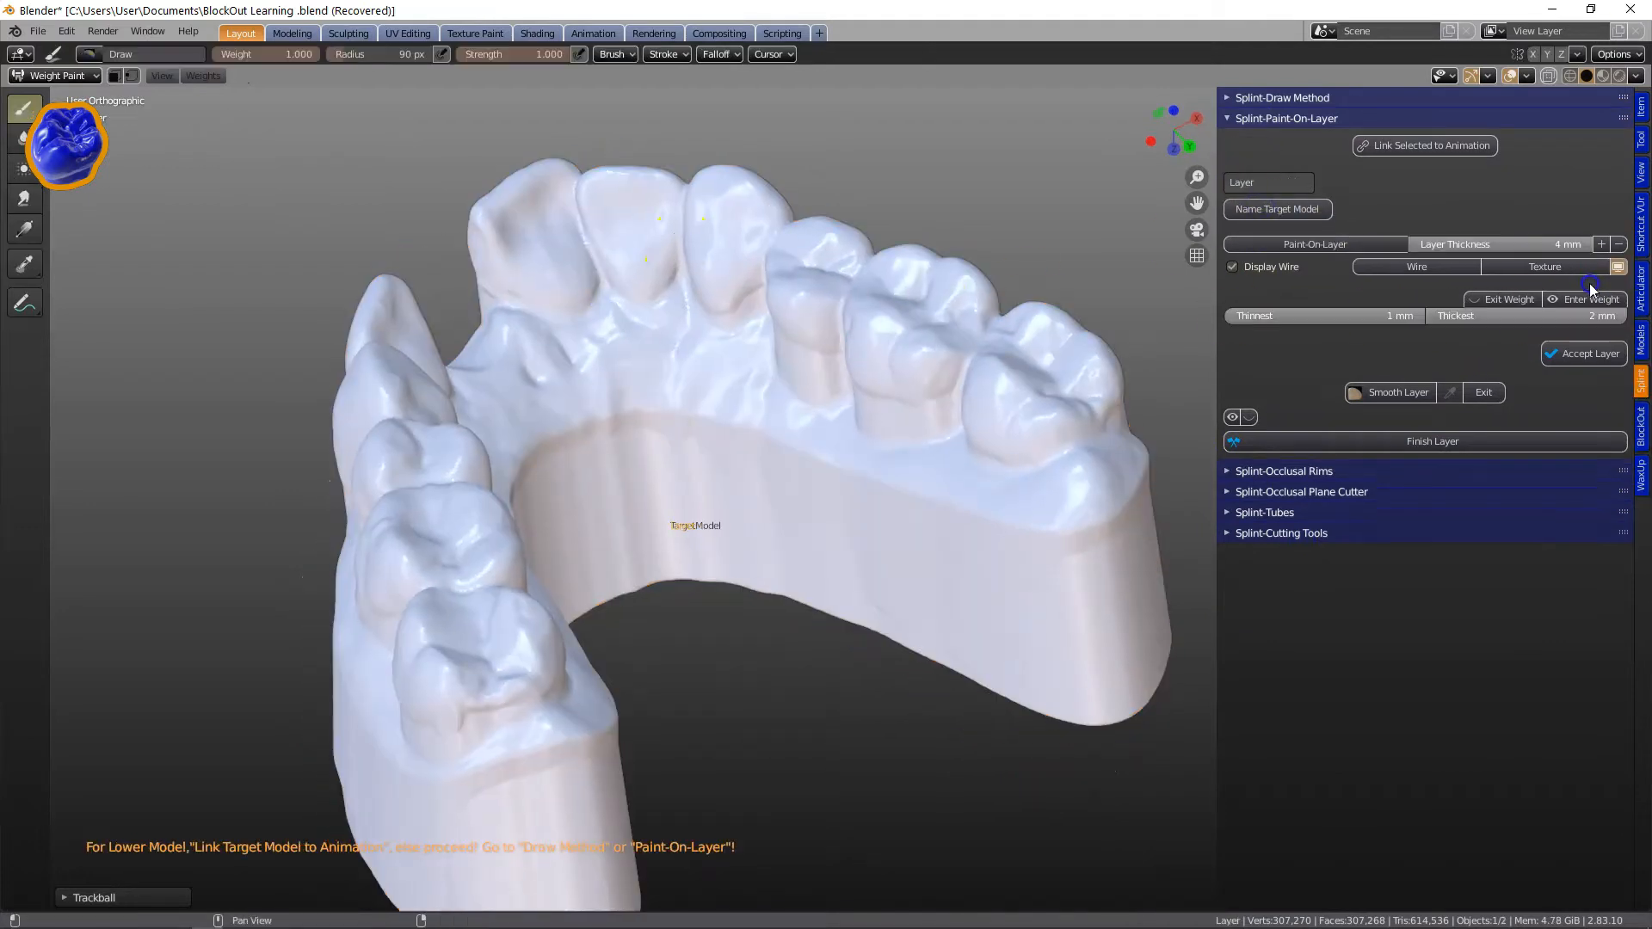
# Weight-paint the layer area along both sides of the upper arch on the target model.
pyautogui.moveTo(516, 295)
pyautogui.mouseDown()
pyautogui.moveTo(594, 301)
pyautogui.moveTo(552, 329)
pyautogui.moveTo(653, 340)
pyautogui.moveTo(740, 280)
pyautogui.mouseUp()
pyautogui.moveTo(740, 279)
pyautogui.mouseDown(button='middle')
pyautogui.moveTo(737, 343)
pyautogui.moveTo(776, 333)
pyautogui.mouseUp(button='middle')
pyautogui.moveTo(745, 252)
pyautogui.mouseDown()
pyautogui.moveTo(756, 306)
pyautogui.moveTo(921, 295)
pyautogui.moveTo(785, 266)
pyautogui.moveTo(1090, 268)
pyautogui.moveTo(746, 328)
pyautogui.mouseUp()
pyautogui.moveTo(871, 311); pyautogui.dragTo(941, 258, button='middle')
pyautogui.scroll(5, 942, 258)
pyautogui.moveTo(875, 393)
pyautogui.mouseDown()
pyautogui.moveTo(998, 504)
pyautogui.moveTo(499, 482)
pyautogui.moveTo(899, 517)
pyautogui.moveTo(1060, 414)
pyautogui.mouseUp()
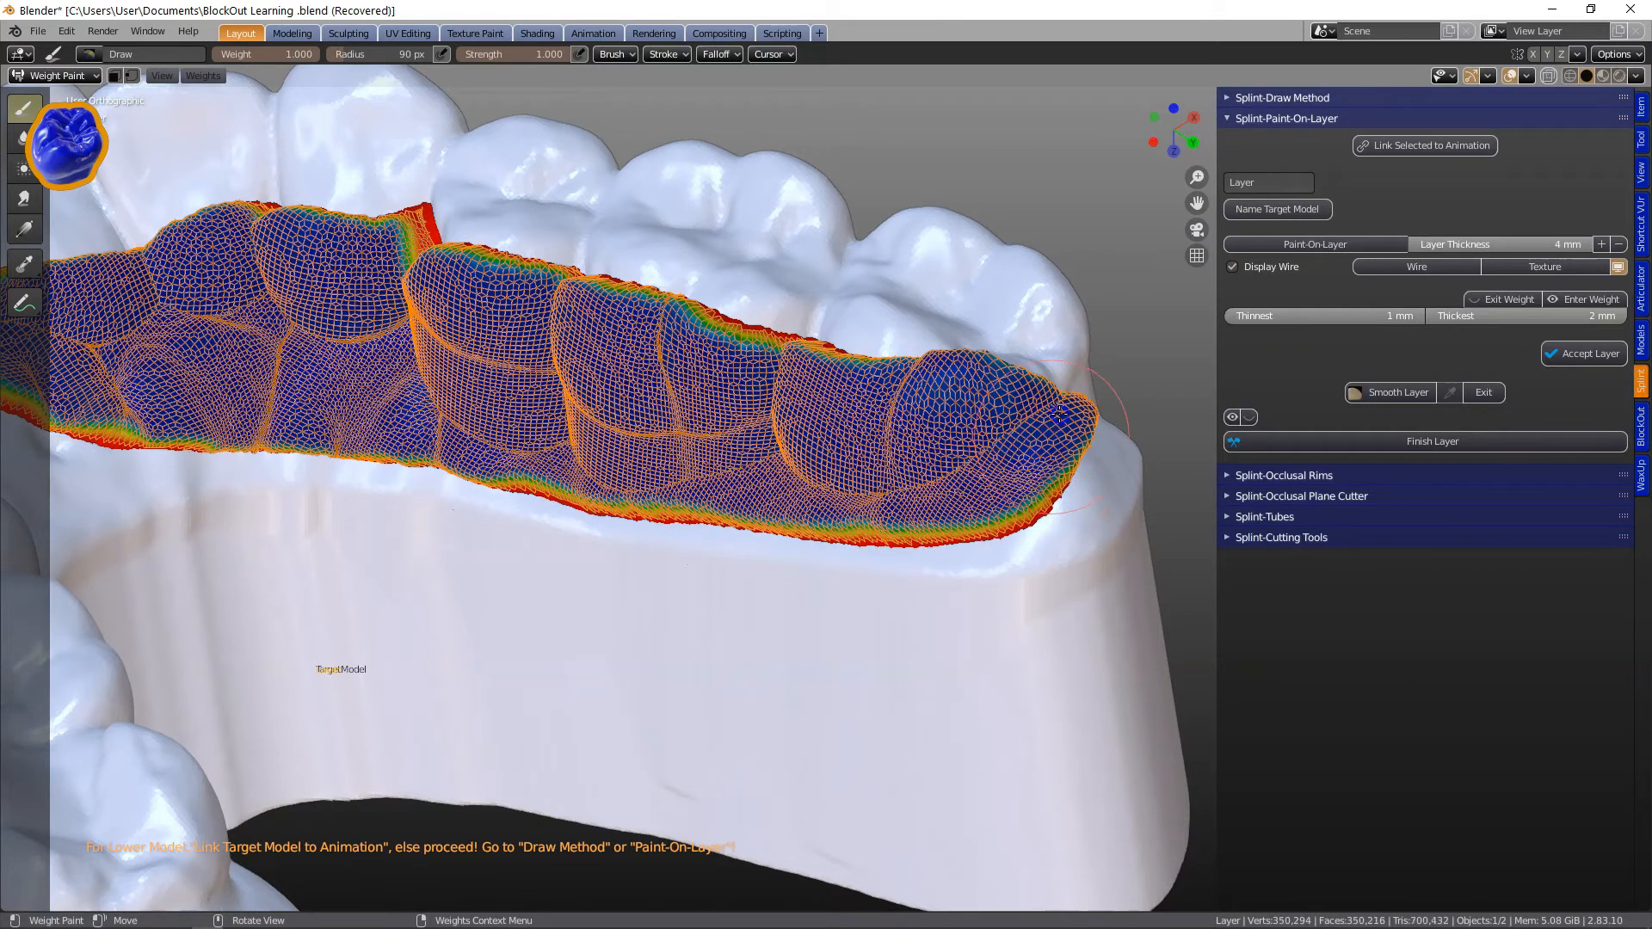
pyautogui.moveTo(991, 465); pyautogui.dragTo(782, 453, button='middle')
pyautogui.scroll(4, 619, 528)
pyautogui.moveTo(620, 528)
pyautogui.mouseDown()
pyautogui.moveTo(777, 658)
pyautogui.moveTo(768, 538)
pyautogui.moveTo(754, 607)
pyautogui.moveTo(852, 604)
pyautogui.moveTo(864, 573)
pyautogui.mouseUp()
pyautogui.moveTo(815, 570); pyautogui.dragTo(700, 579, button='middle')
pyautogui.moveTo(701, 579)
pyautogui.mouseDown()
pyautogui.moveTo(895, 654)
pyautogui.moveTo(938, 628)
pyautogui.moveTo(852, 671)
pyautogui.mouseUp()
pyautogui.scroll(-5, 778, 626)
pyautogui.moveTo(778, 626)
pyautogui.mouseDown(button='middle')
pyautogui.moveTo(775, 554)
pyautogui.moveTo(597, 579)
pyautogui.moveTo(528, 567)
pyautogui.moveTo(702, 404)
pyautogui.mouseUp(button='middle')
pyautogui.scroll(3, 728, 528)
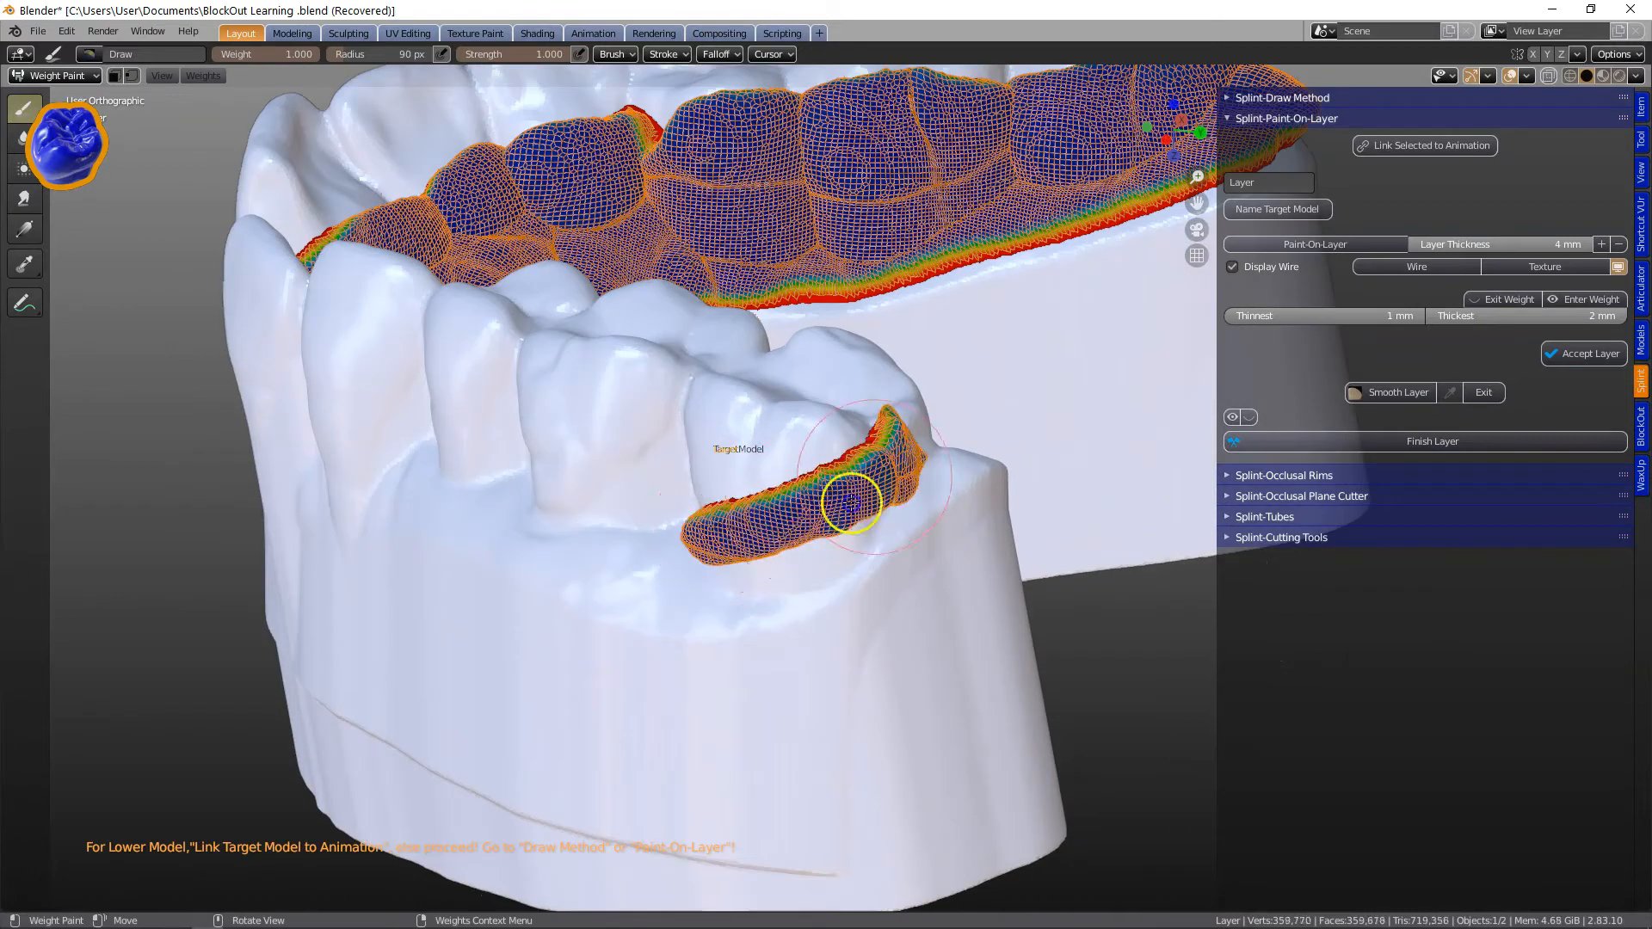
pyautogui.moveTo(894, 476); pyautogui.dragTo(910, 466)
pyautogui.moveTo(887, 507); pyautogui.dragTo(738, 545, button='middle')
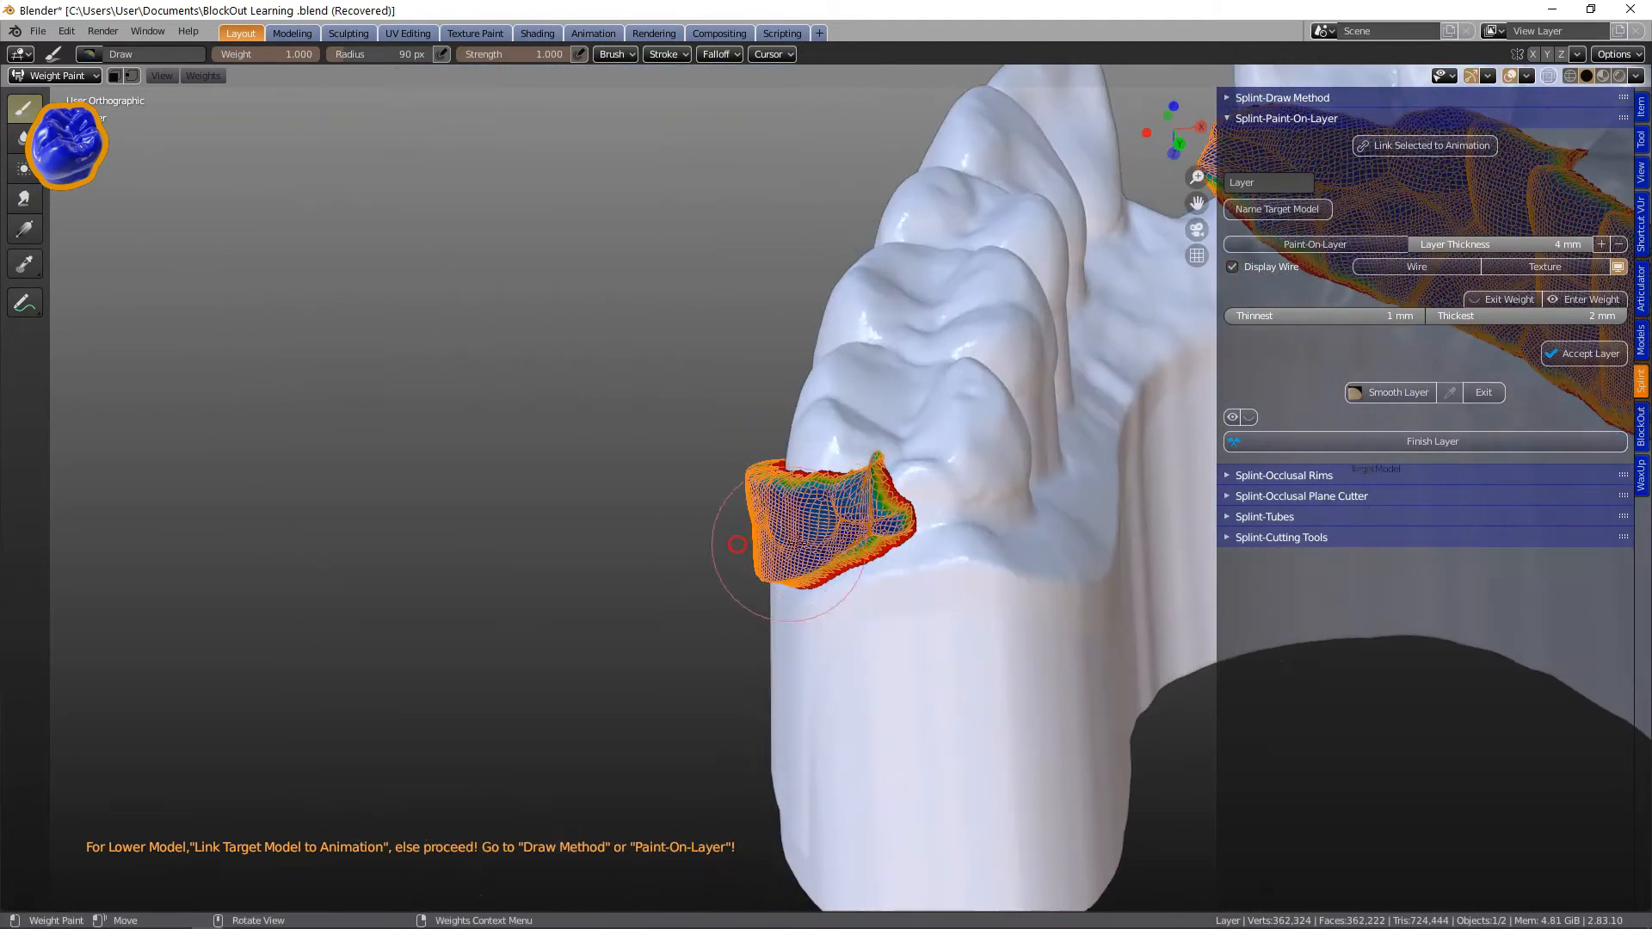
pyautogui.moveTo(991, 526); pyautogui.dragTo(557, 509, button='middle')
pyautogui.scroll(-2, 793, 524)
pyautogui.moveTo(557, 494); pyautogui.dragTo(872, 499)
pyautogui.moveTo(1049, 432)
pyautogui.mouseDown()
pyautogui.moveTo(586, 471)
pyautogui.moveTo(594, 516)
pyautogui.mouseUp()
pyautogui.moveTo(594, 516); pyautogui.dragTo(697, 542, button='middle')
pyautogui.scroll(1, 860, 507)
pyautogui.moveTo(896, 494)
pyautogui.keyDown('shift'); pyautogui.mouseDown(button='middle')
pyautogui.moveTo(756, 501)
pyautogui.moveTo(653, 558)
pyautogui.mouseUp(button='middle'); pyautogui.keyUp('shift')
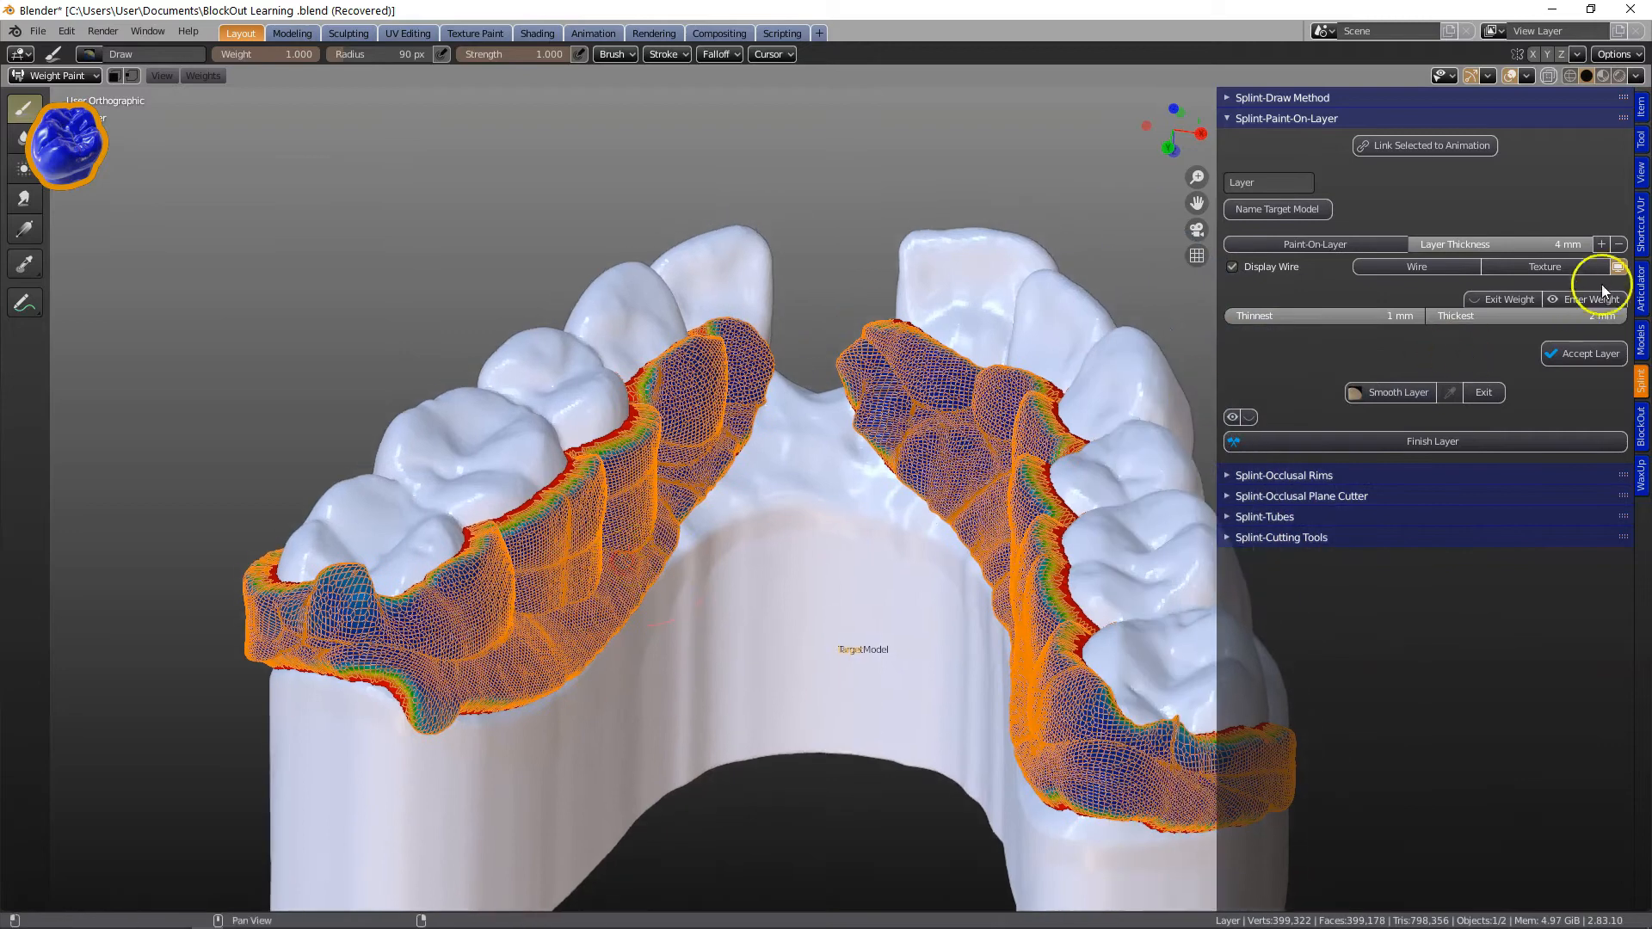
# Paint the layer over the palate and accept the painted layer.
pyautogui.click(1493, 297)
pyautogui.moveTo(763, 399); pyautogui.dragTo(721, 506, button='middle')
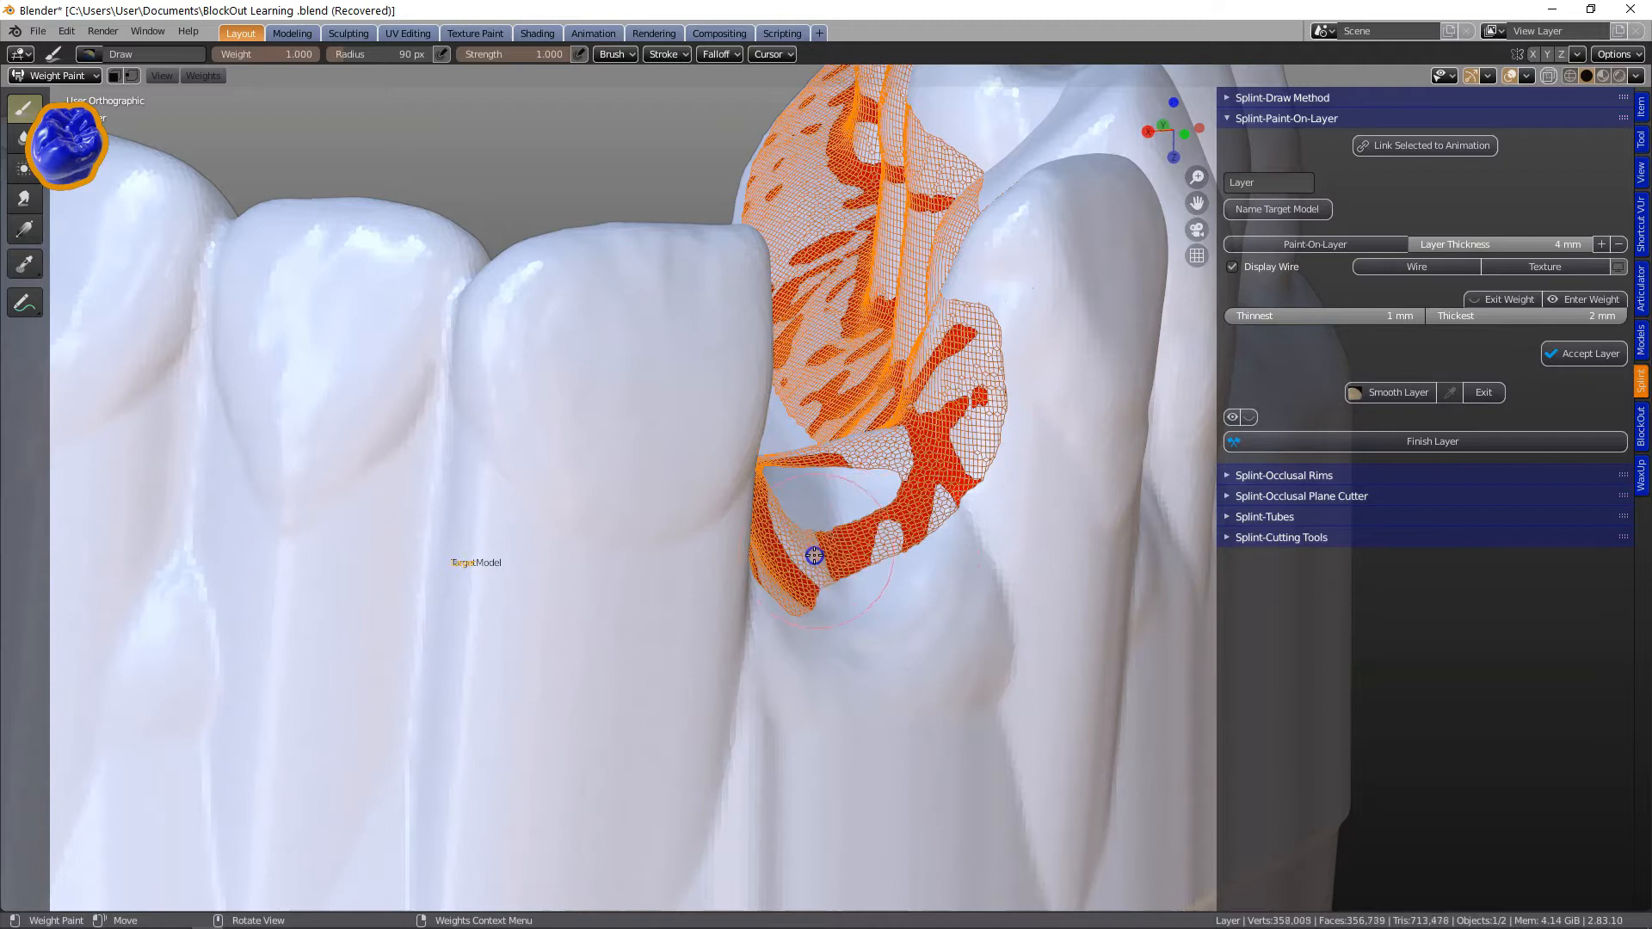
pyautogui.moveTo(851, 590)
pyautogui.mouseDown(button='middle')
pyautogui.moveTo(774, 554)
pyautogui.moveTo(711, 479)
pyautogui.moveTo(740, 506)
pyautogui.mouseUp(button='middle')
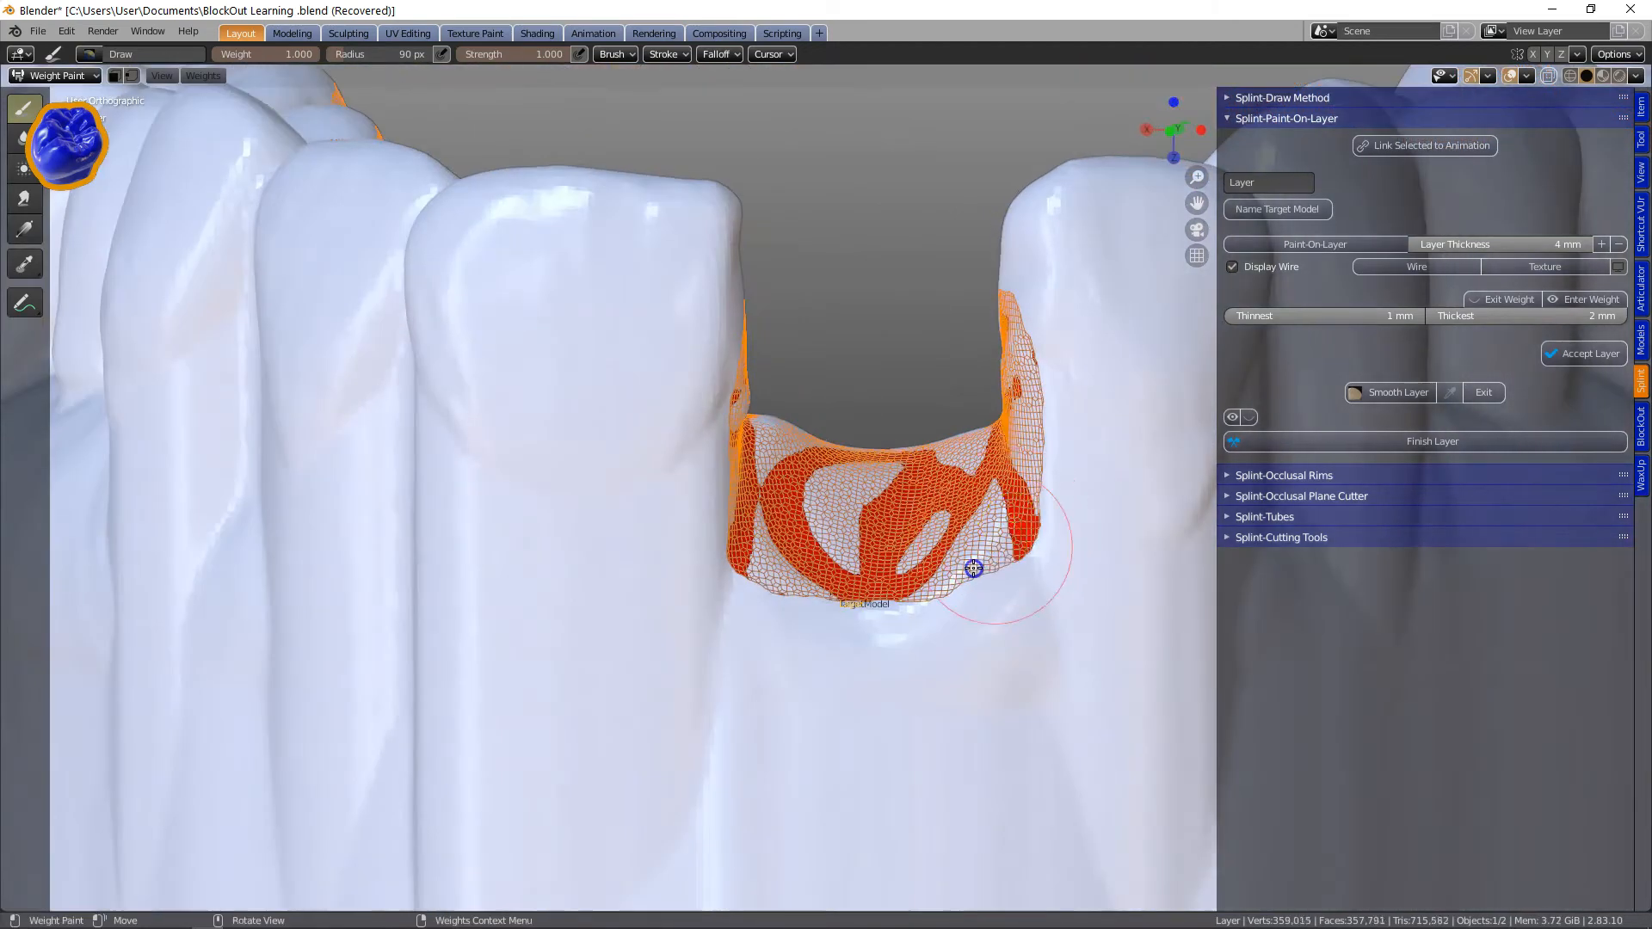
pyautogui.moveTo(985, 553)
pyautogui.mouseDown(button='middle')
pyautogui.moveTo(516, 564)
pyautogui.moveTo(658, 509)
pyautogui.mouseUp(button='middle')
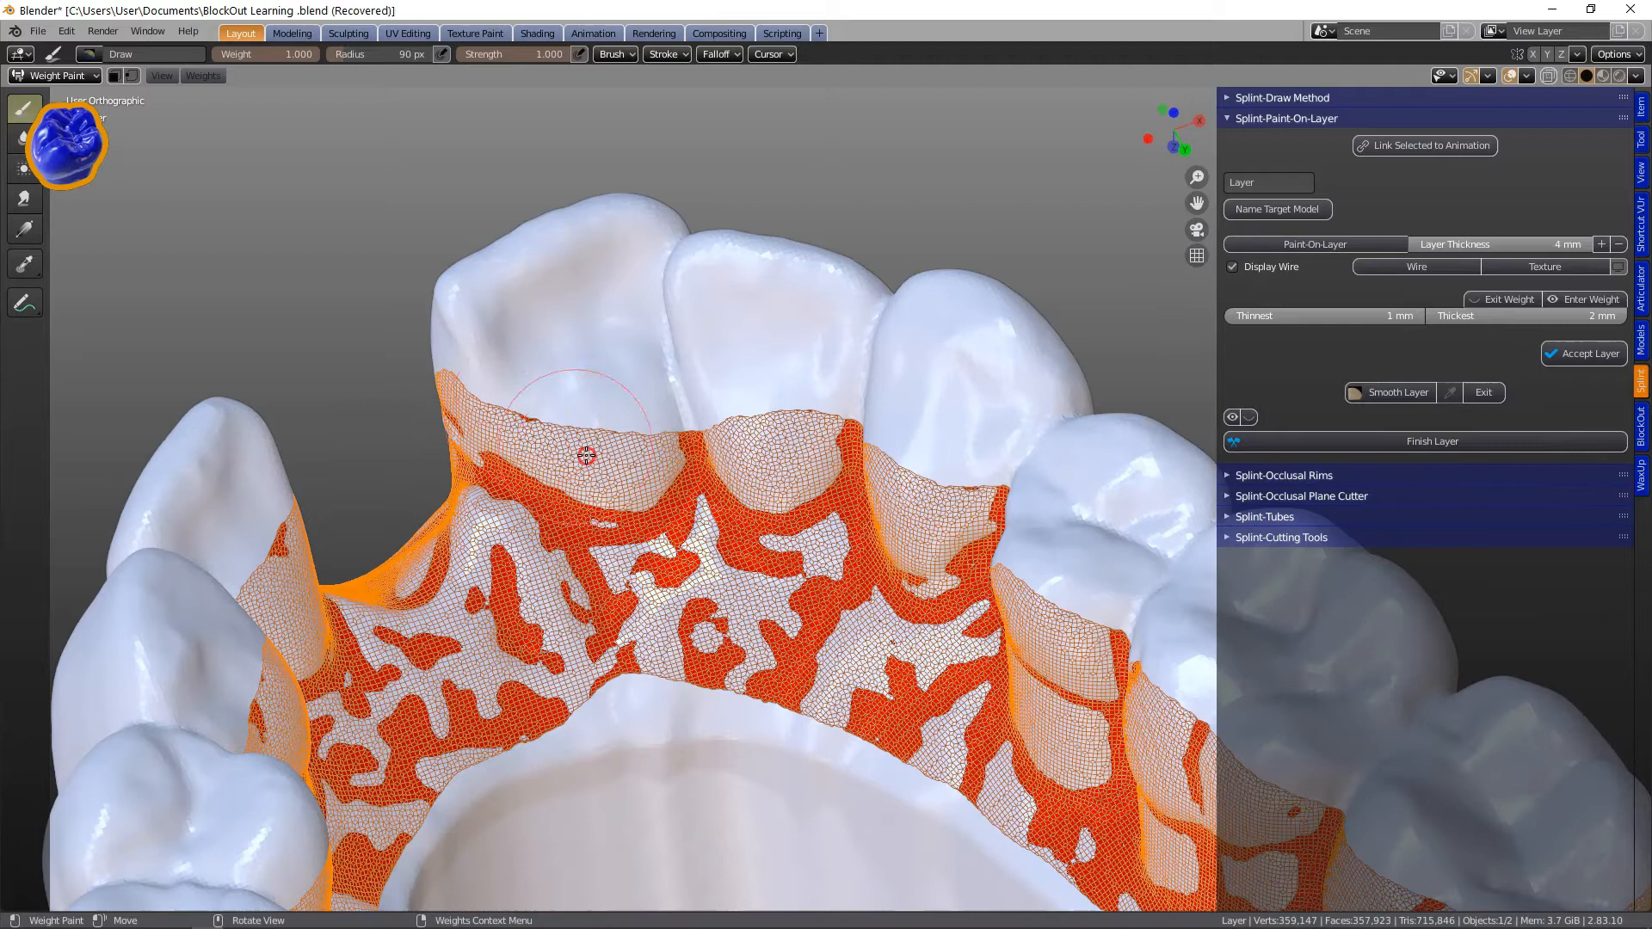
pyautogui.scroll(-5, 1003, 545)
pyautogui.moveTo(880, 553)
pyautogui.mouseDown(button='middle')
pyautogui.moveTo(1003, 545)
pyautogui.moveTo(1025, 424)
pyautogui.moveTo(692, 544)
pyautogui.moveTo(818, 579)
pyautogui.moveTo(685, 611)
pyautogui.moveTo(863, 586)
pyautogui.moveTo(624, 481)
pyautogui.moveTo(890, 497)
pyautogui.mouseUp(button='middle')
pyautogui.scroll(5, 1024, 424)
pyautogui.scroll(-6, 725, 503)
pyautogui.scroll(5, 686, 611)
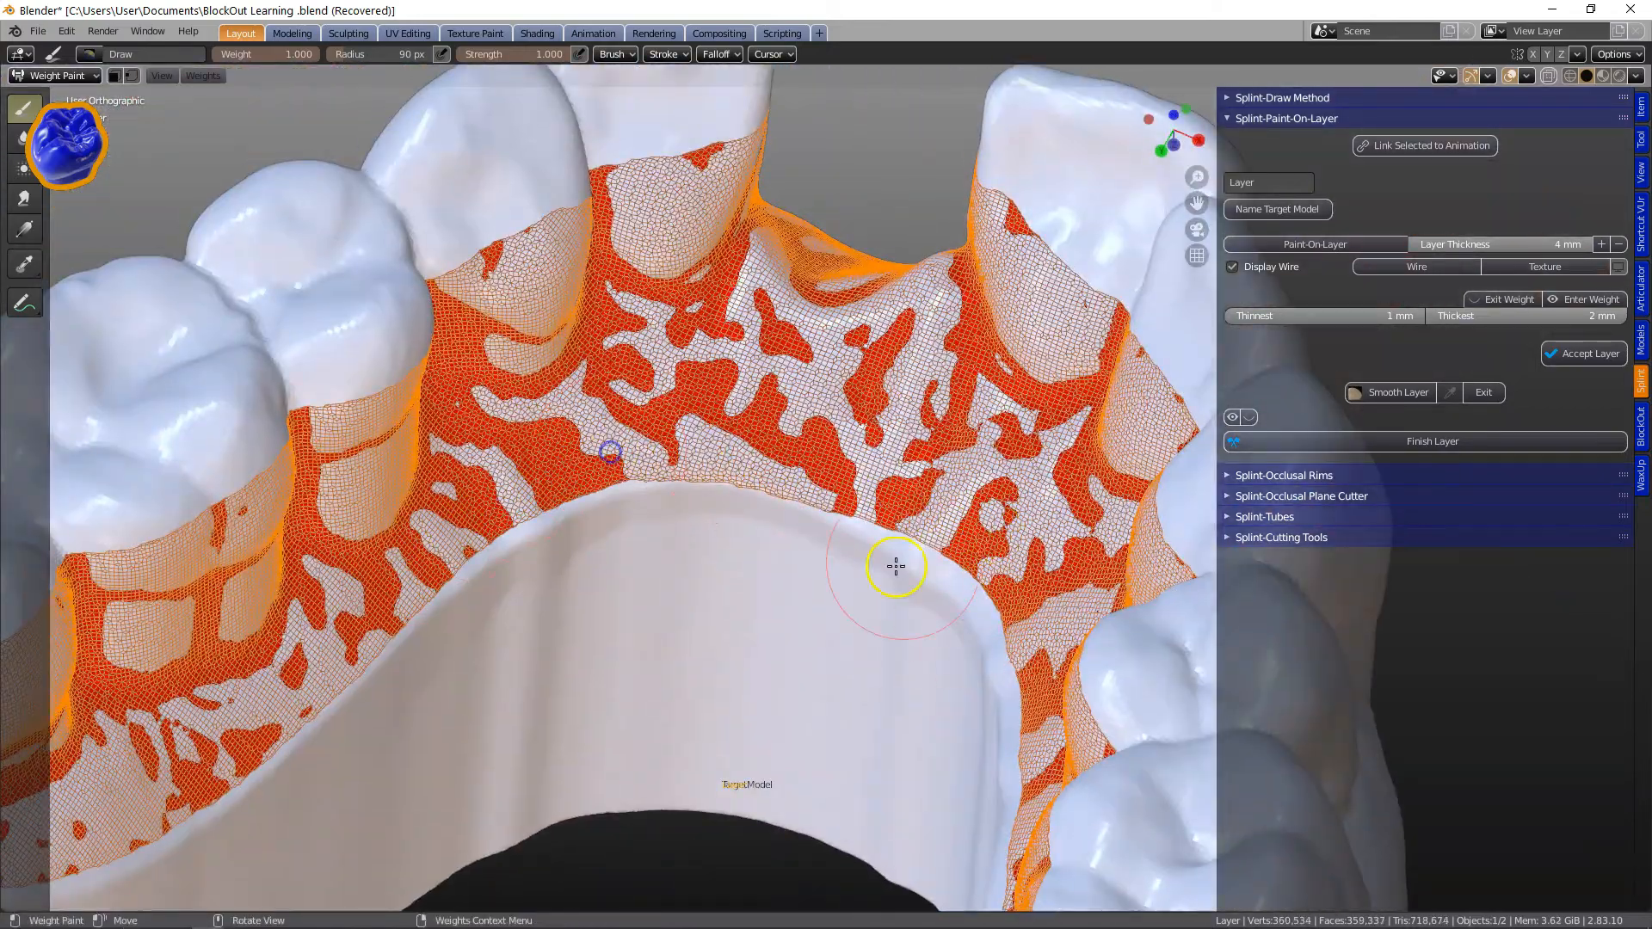
pyautogui.scroll(-5, 895, 565)
pyautogui.moveTo(804, 545)
pyautogui.mouseDown(button='middle')
pyautogui.moveTo(969, 542)
pyautogui.moveTo(885, 579)
pyautogui.moveTo(871, 526)
pyautogui.moveTo(921, 520)
pyautogui.moveTo(756, 482)
pyautogui.mouseUp(button='middle')
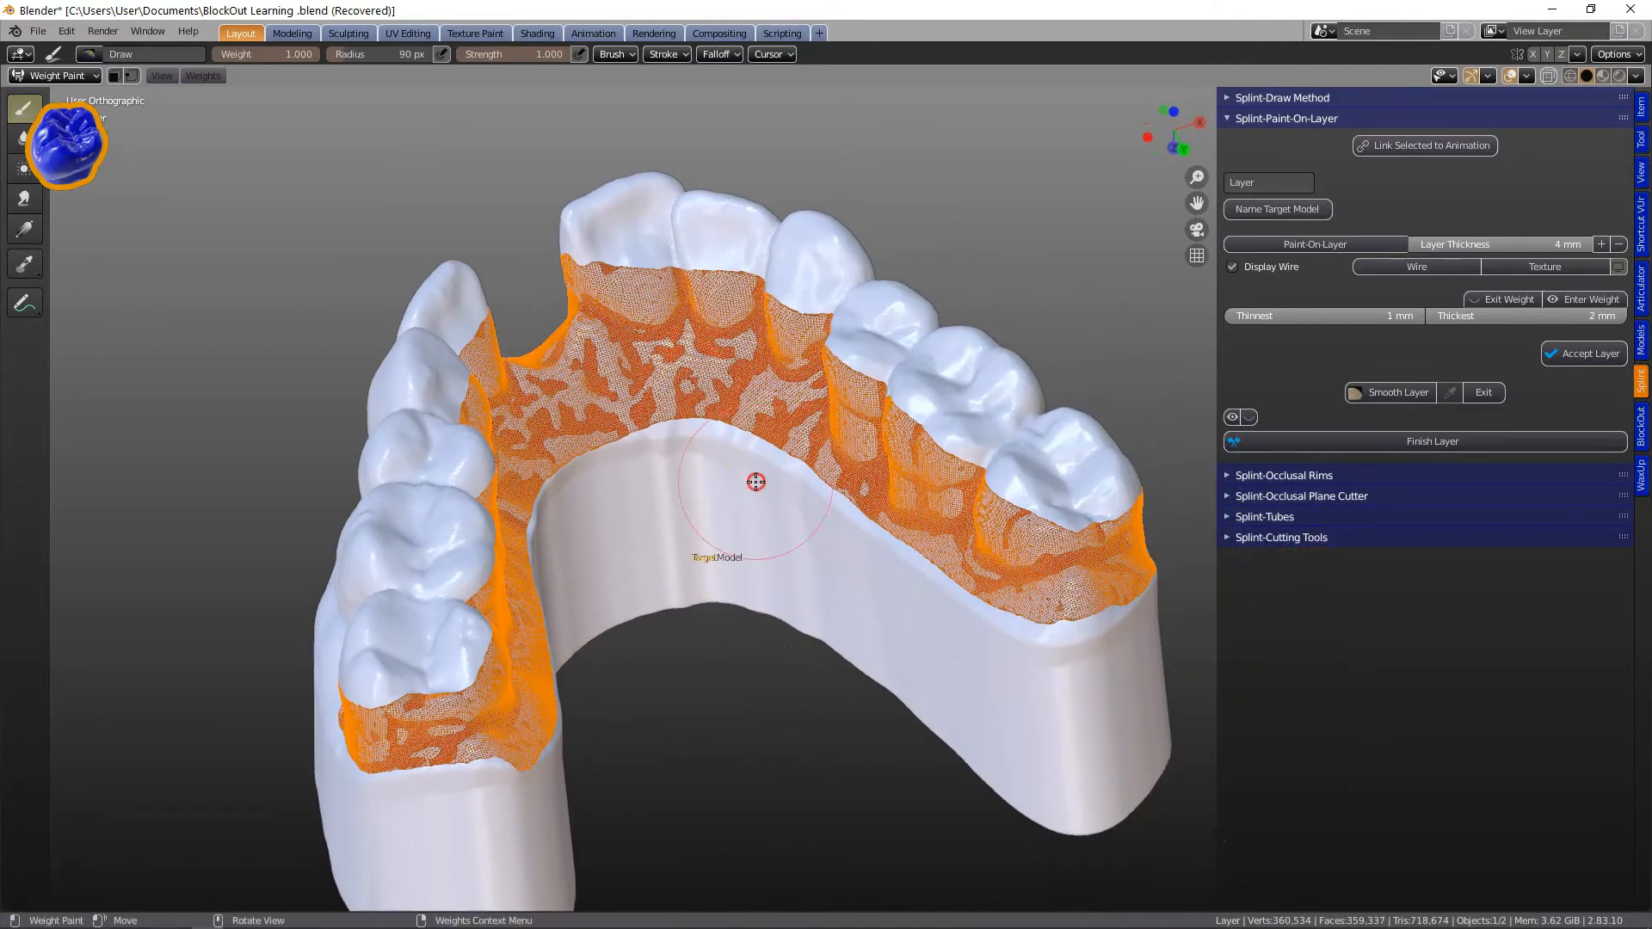
pyautogui.click(1619, 267)
pyautogui.moveTo(732, 567); pyautogui.dragTo(718, 575, button='middle')
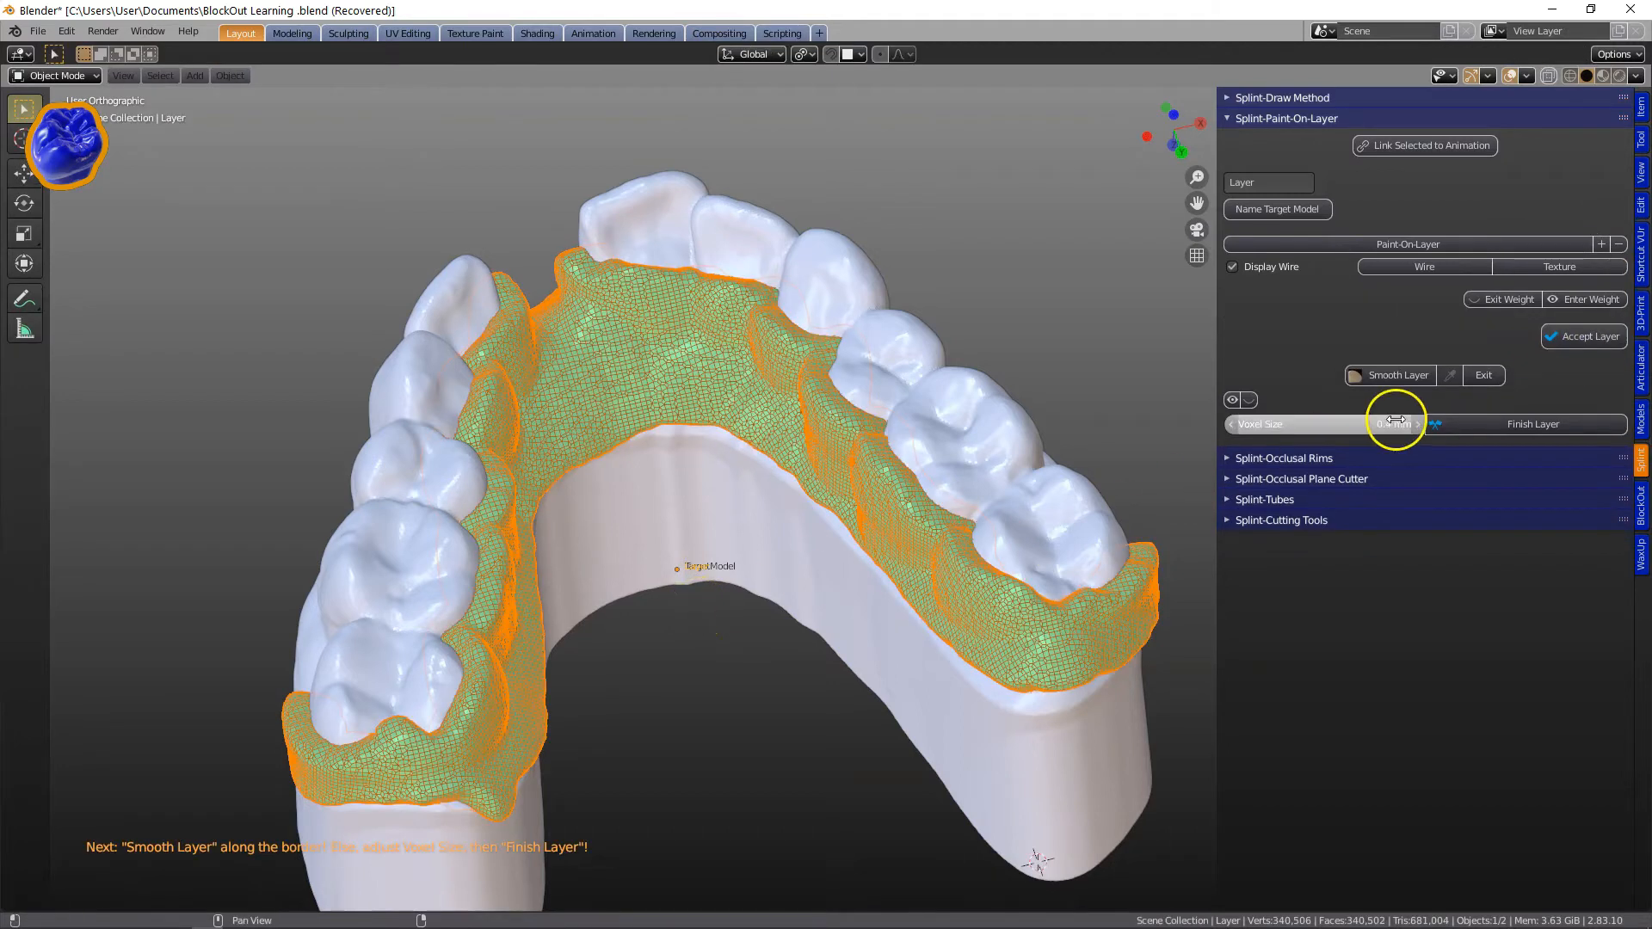
# Smooth the layer's borders with Smooth Layer and exit smoothing.
pyautogui.click(1400, 377)
pyautogui.moveTo(738, 462)
pyautogui.mouseDown(button='middle')
pyautogui.moveTo(955, 490)
pyautogui.moveTo(796, 387)
pyautogui.moveTo(777, 407)
pyautogui.moveTo(877, 566)
pyautogui.moveTo(782, 468)
pyautogui.moveTo(943, 482)
pyautogui.moveTo(700, 531)
pyautogui.moveTo(663, 479)
pyautogui.moveTo(479, 490)
pyautogui.moveTo(490, 582)
pyautogui.moveTo(680, 511)
pyautogui.moveTo(542, 520)
pyautogui.moveTo(509, 590)
pyautogui.moveTo(763, 540)
pyautogui.moveTo(782, 572)
pyautogui.moveTo(731, 653)
pyautogui.moveTo(867, 543)
pyautogui.moveTo(818, 520)
pyautogui.moveTo(933, 597)
pyautogui.moveTo(980, 583)
pyautogui.moveTo(428, 653)
pyautogui.moveTo(737, 782)
pyautogui.mouseUp(button='middle')
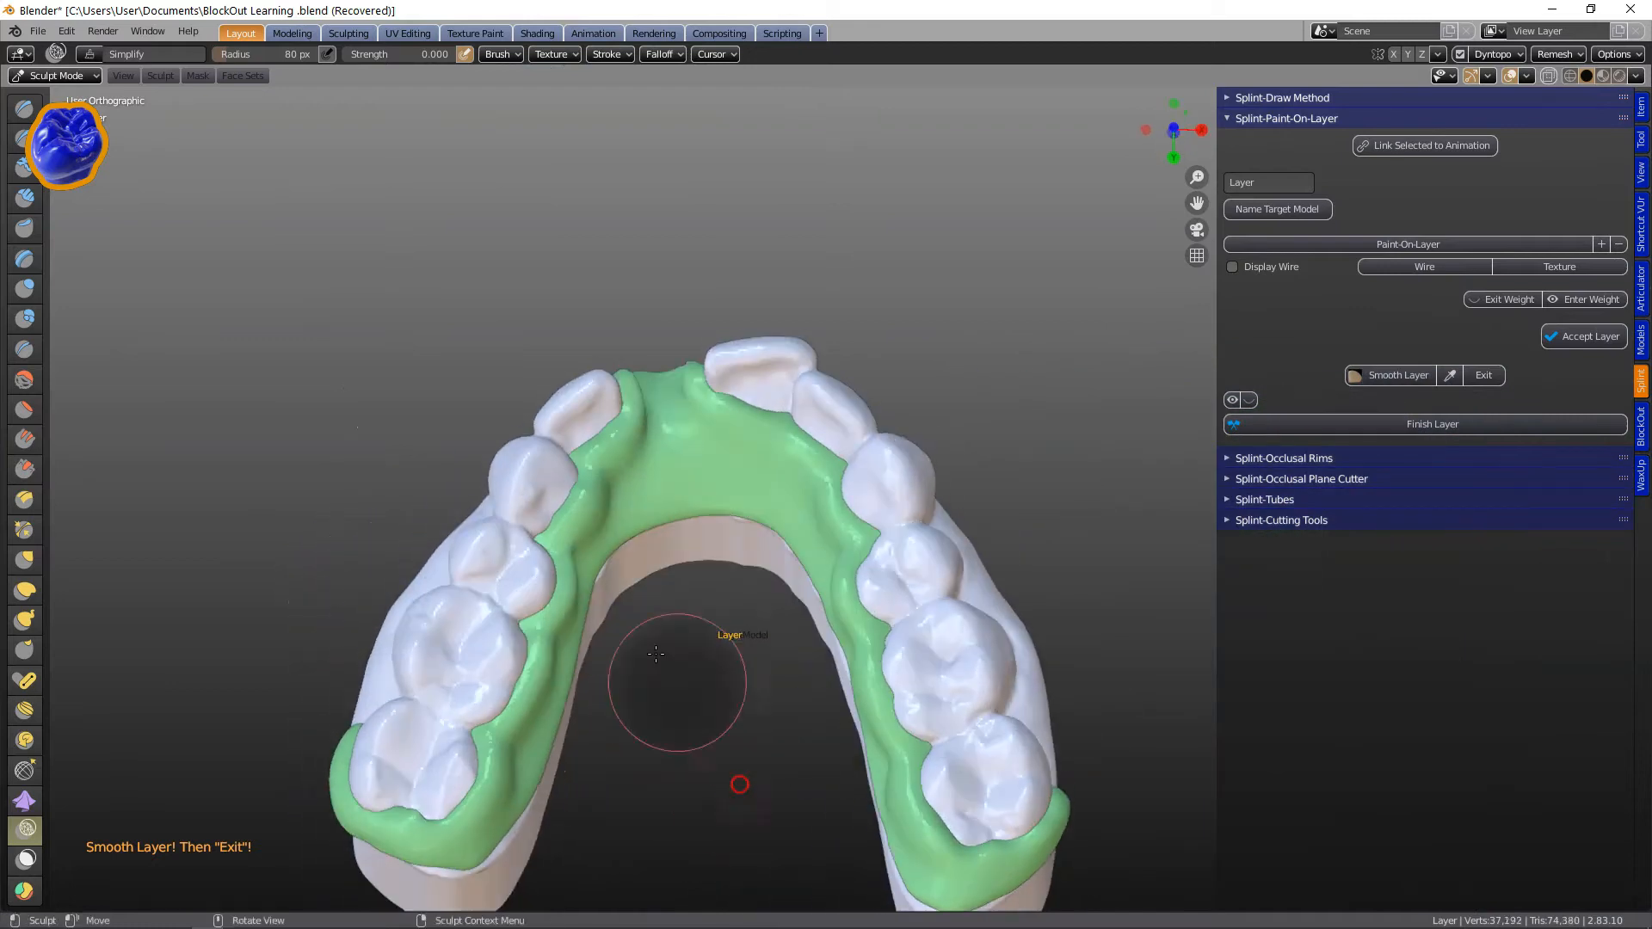
pyautogui.moveTo(979, 848); pyautogui.dragTo(935, 843)
pyautogui.moveTo(355, 582)
pyautogui.mouseDown(button='middle')
pyautogui.moveTo(858, 627)
pyautogui.moveTo(701, 410)
pyautogui.moveTo(814, 459)
pyautogui.moveTo(309, 593)
pyautogui.moveTo(335, 682)
pyautogui.moveTo(751, 248)
pyautogui.mouseUp(button='middle')
pyautogui.click(1484, 377)
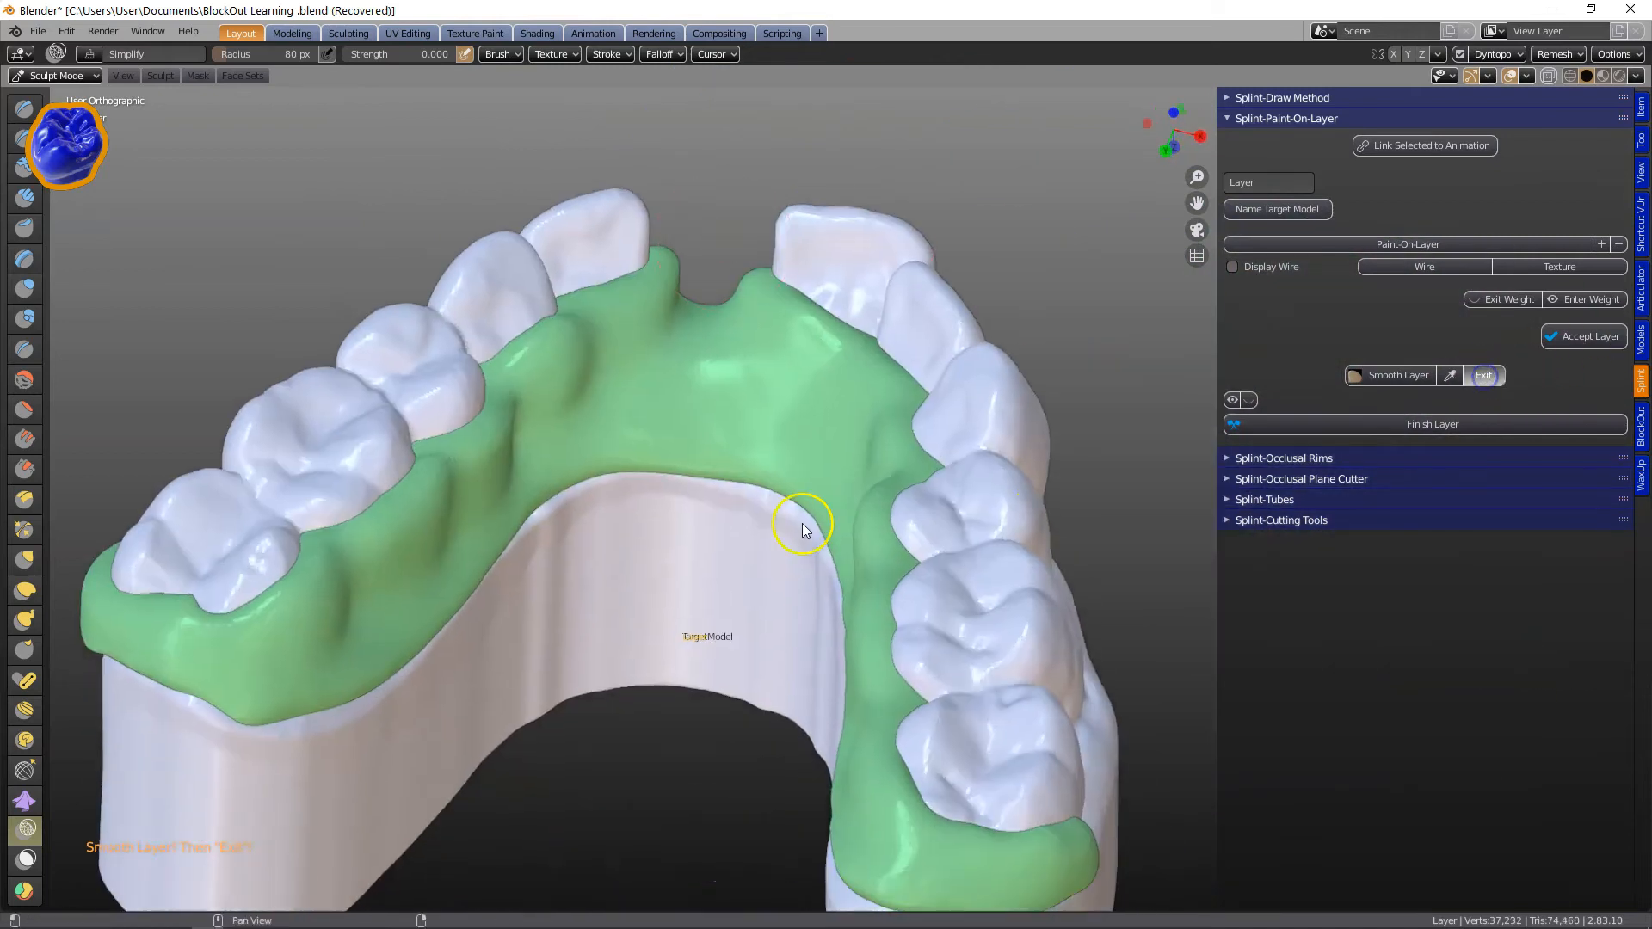
# Finish the layer.
pyautogui.click(1231, 424)
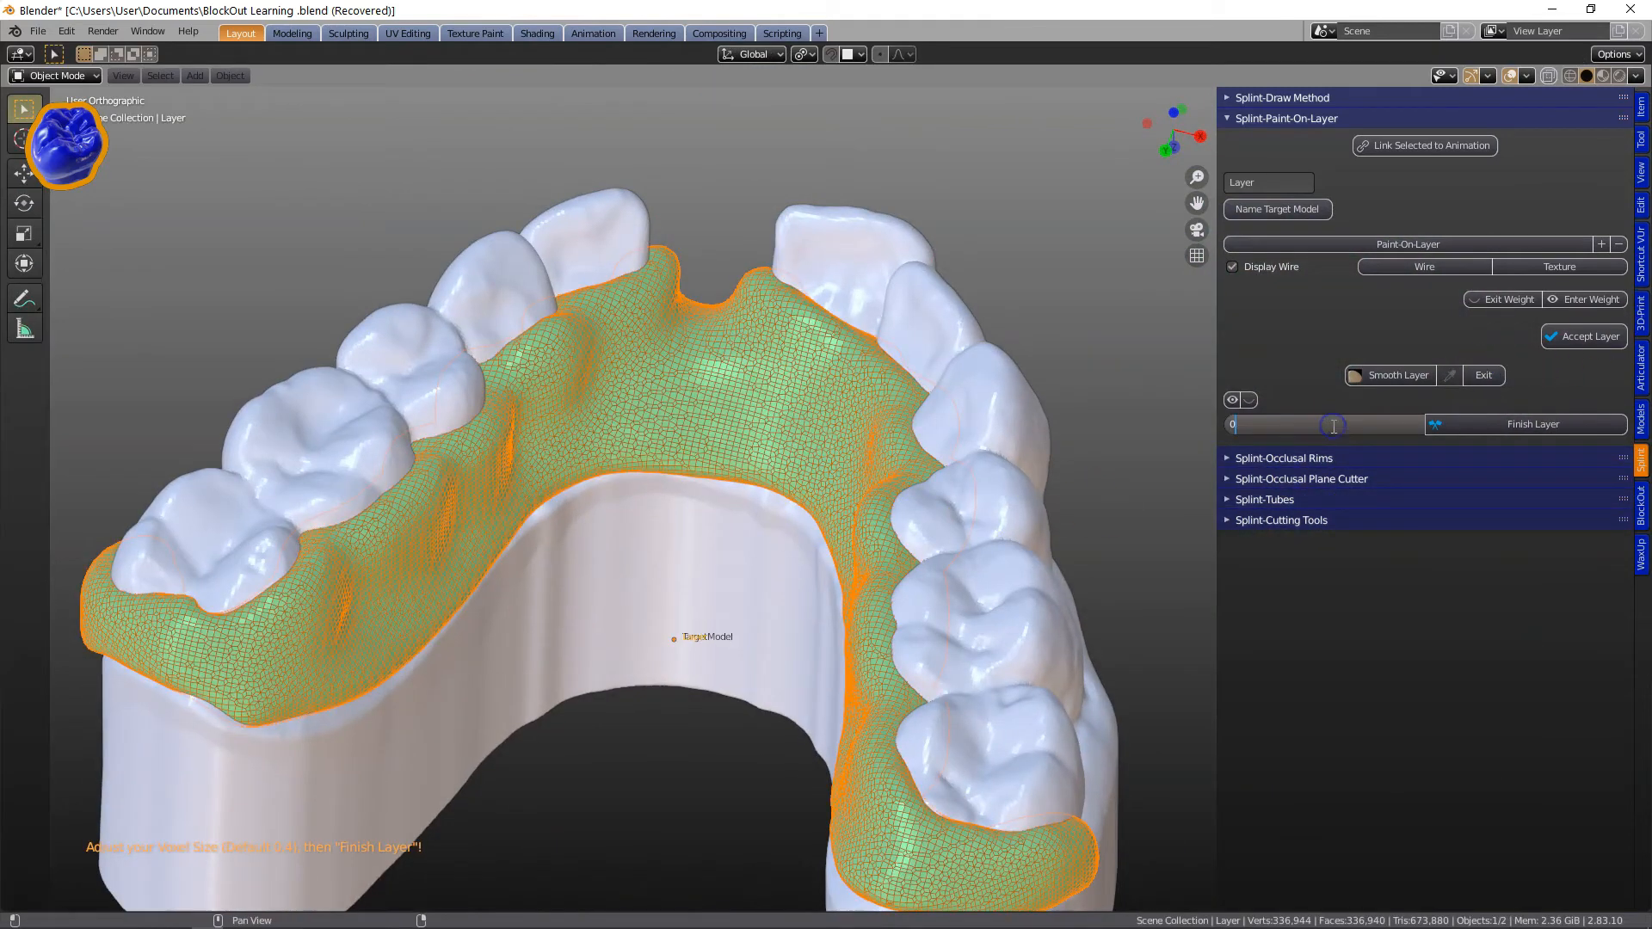
pyautogui.click(1498, 426)
pyautogui.moveTo(786, 479); pyautogui.dragTo(656, 502, button='middle')
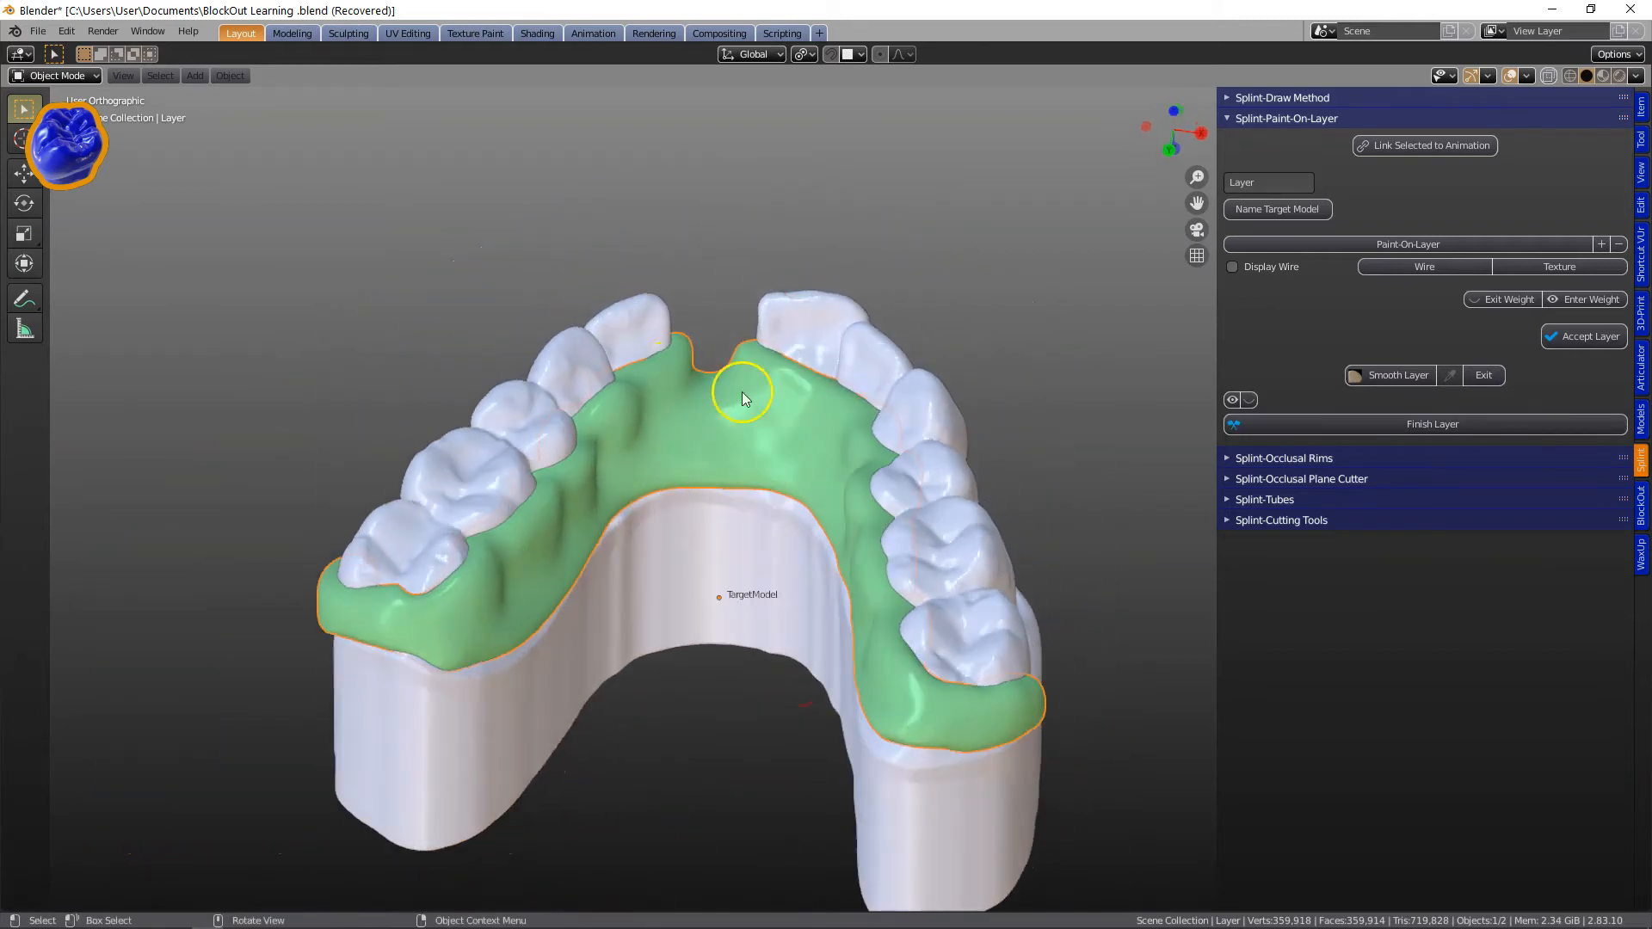
# Unhide all objects and delete the two leftover working models, including the upper offset model.
pyautogui.moveTo(793, 301); pyautogui.dragTo(726, 275, button='middle')
pyautogui.hotkey('alt', 'h')
pyautogui.click(726, 276)
pyautogui.press('x')
pyautogui.click(722, 260)
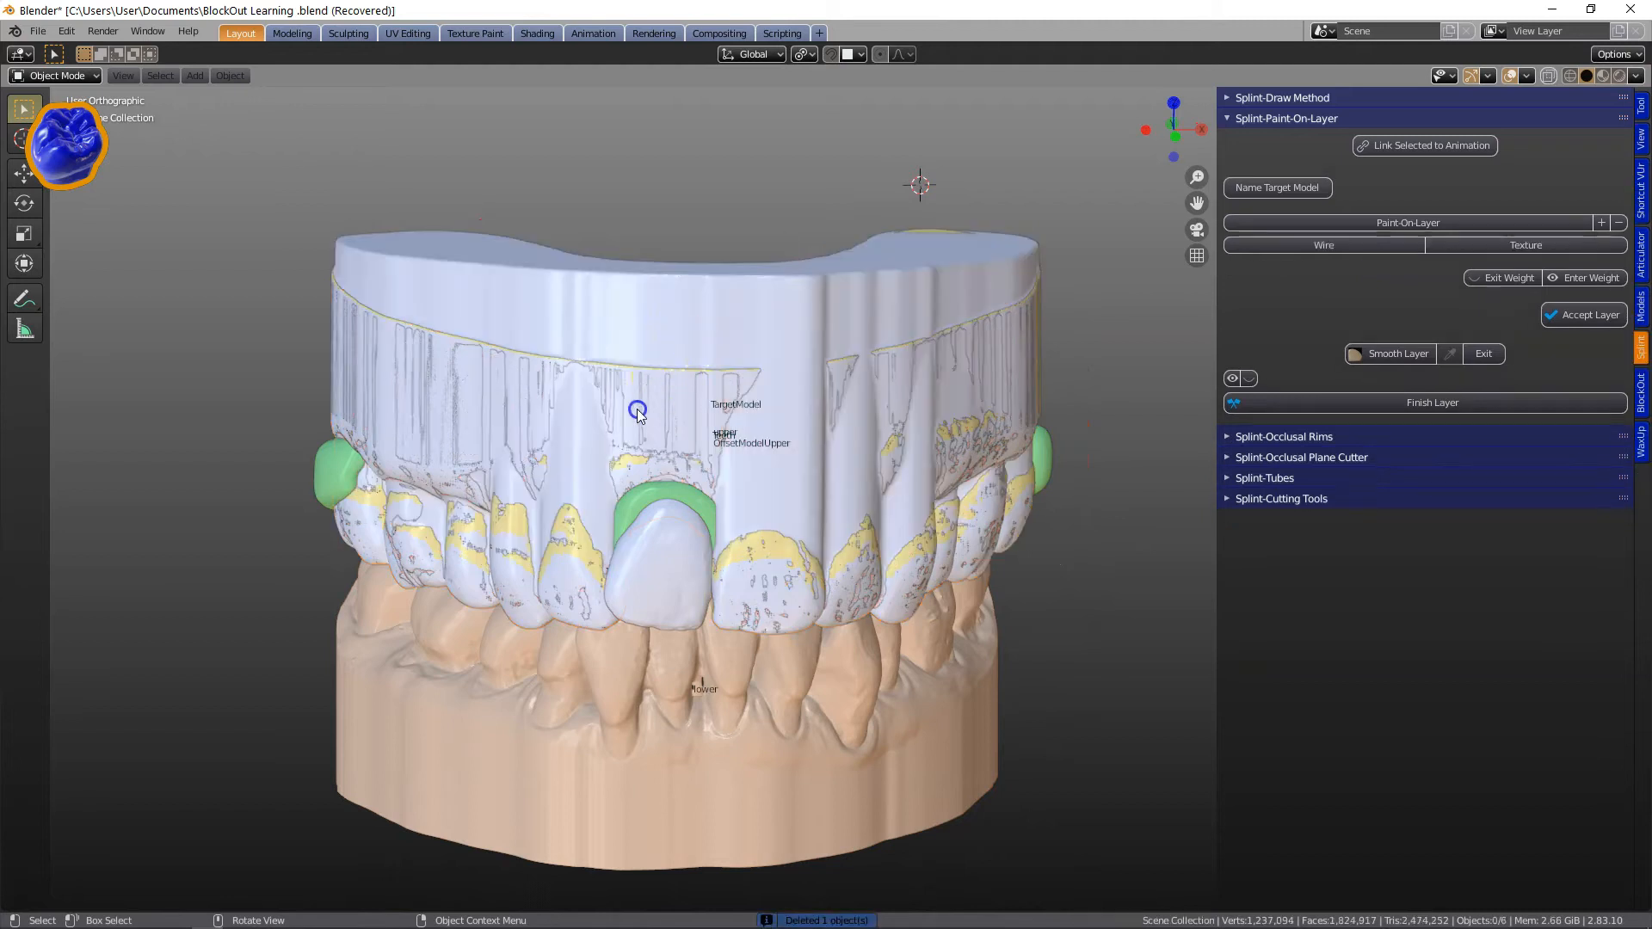
pyautogui.click(616, 426)
pyautogui.click(581, 317)
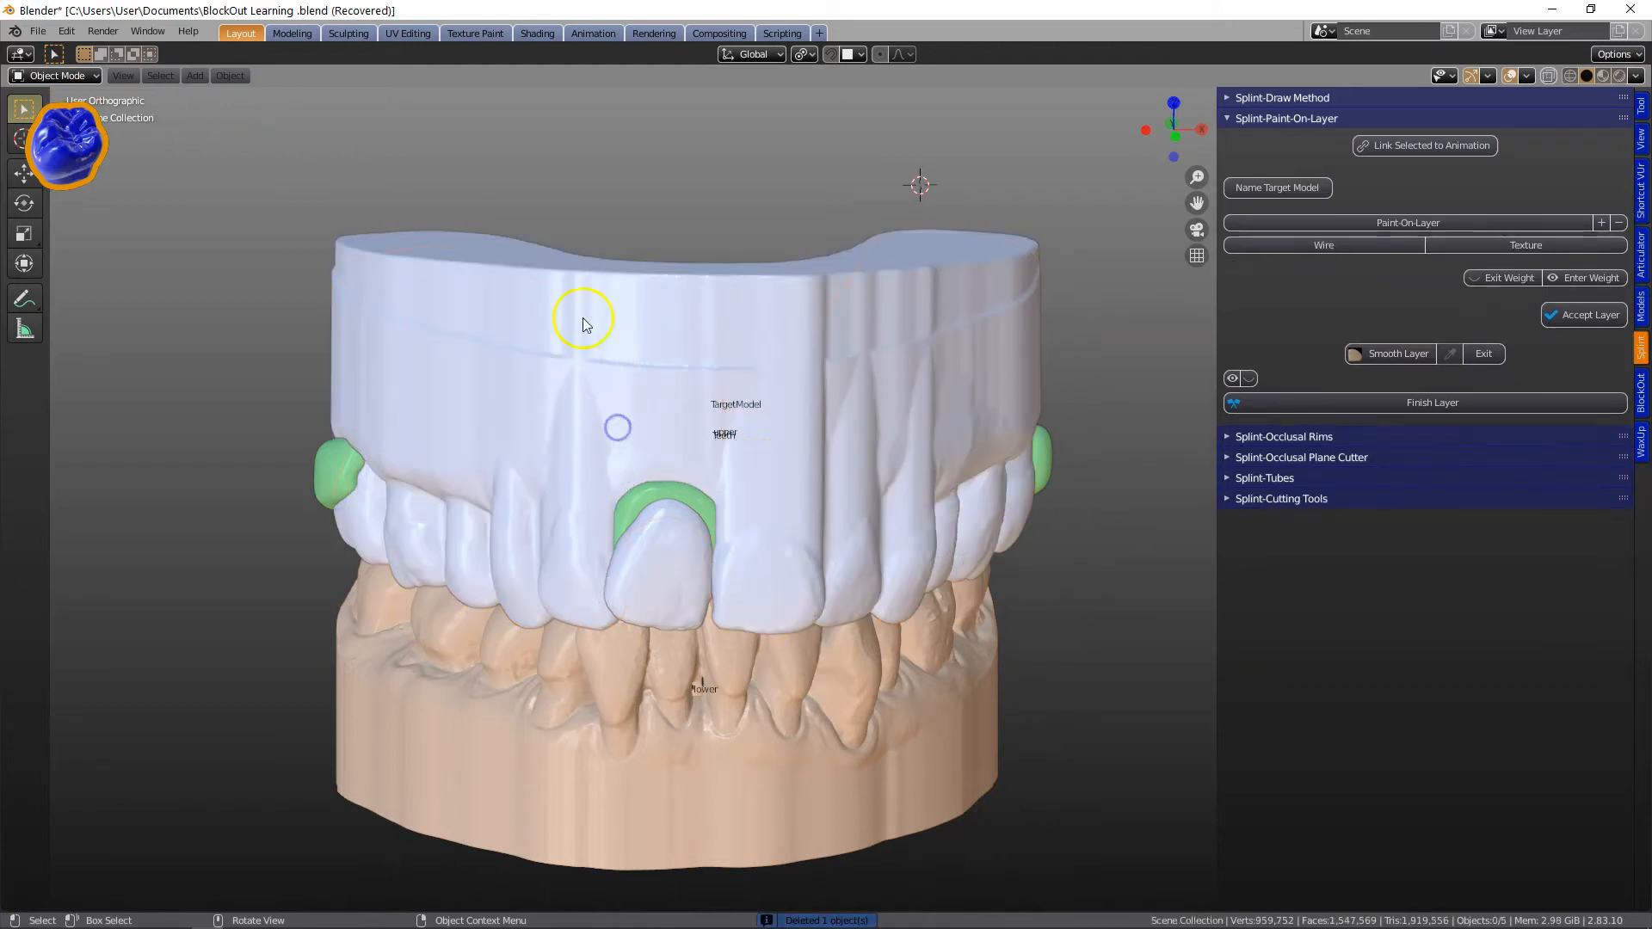
# Inspect the green layer around the sectioned front tooth up close.
pyautogui.scroll(-2, 701, 616)
pyautogui.scroll(5, 711, 611)
pyautogui.scroll(1, 676, 592)
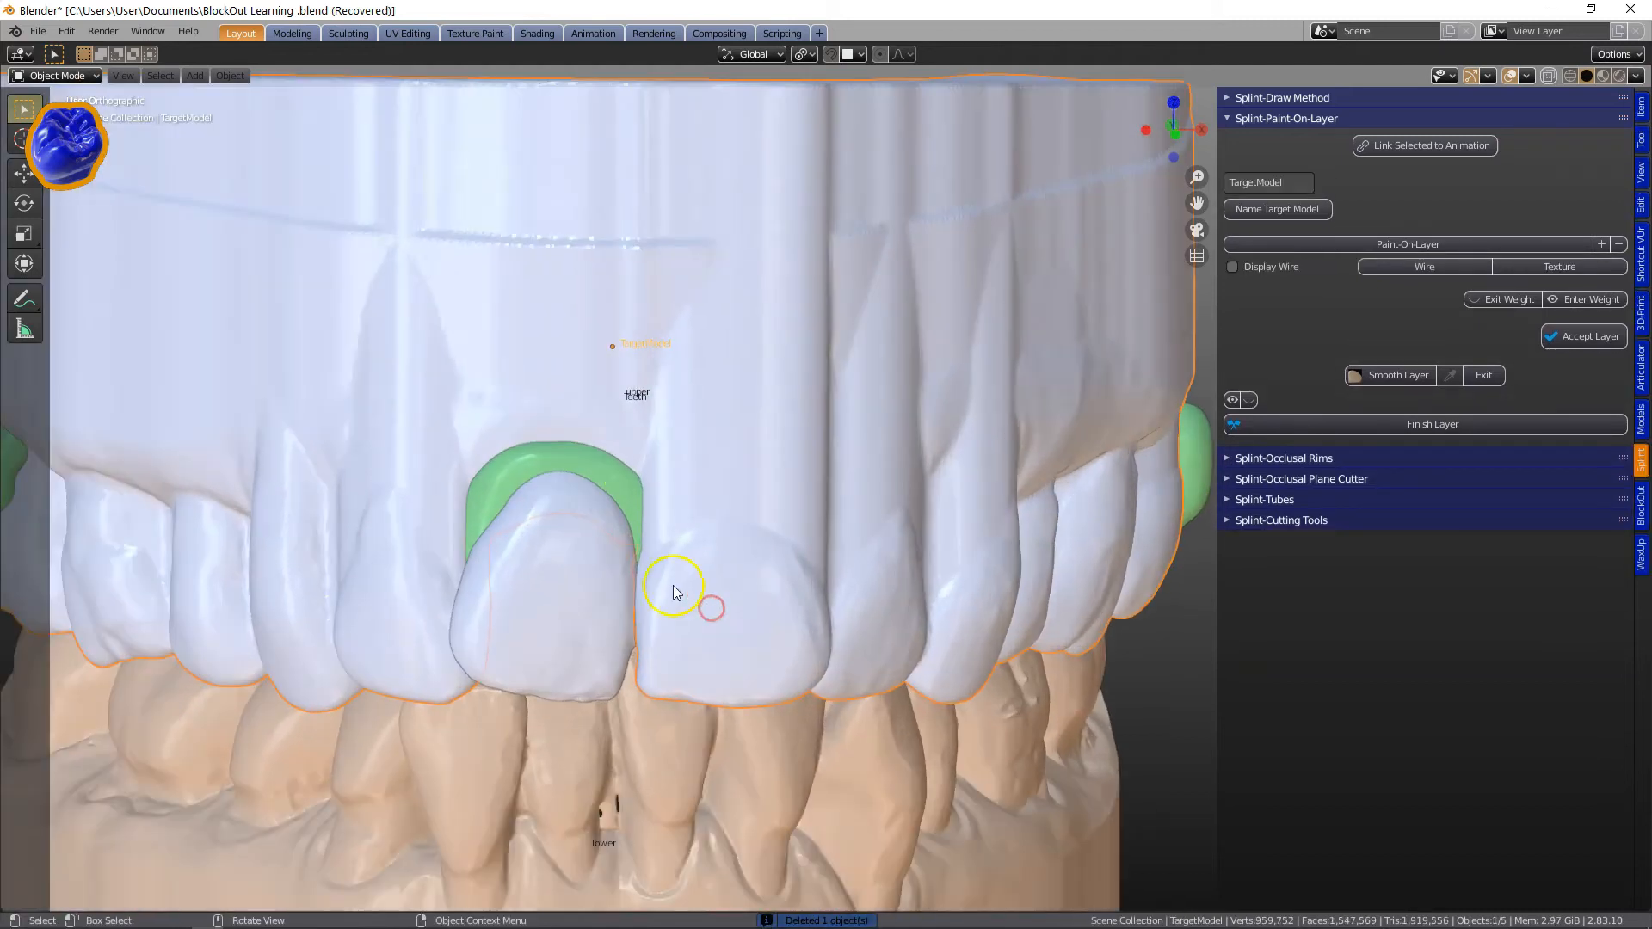
pyautogui.scroll(-2, 440, 517)
pyautogui.moveTo(555, 545); pyautogui.dragTo(566, 565, button='middle')
pyautogui.scroll(2, 566, 564)
pyautogui.moveTo(609, 440); pyautogui.dragTo(617, 413, button='middle')
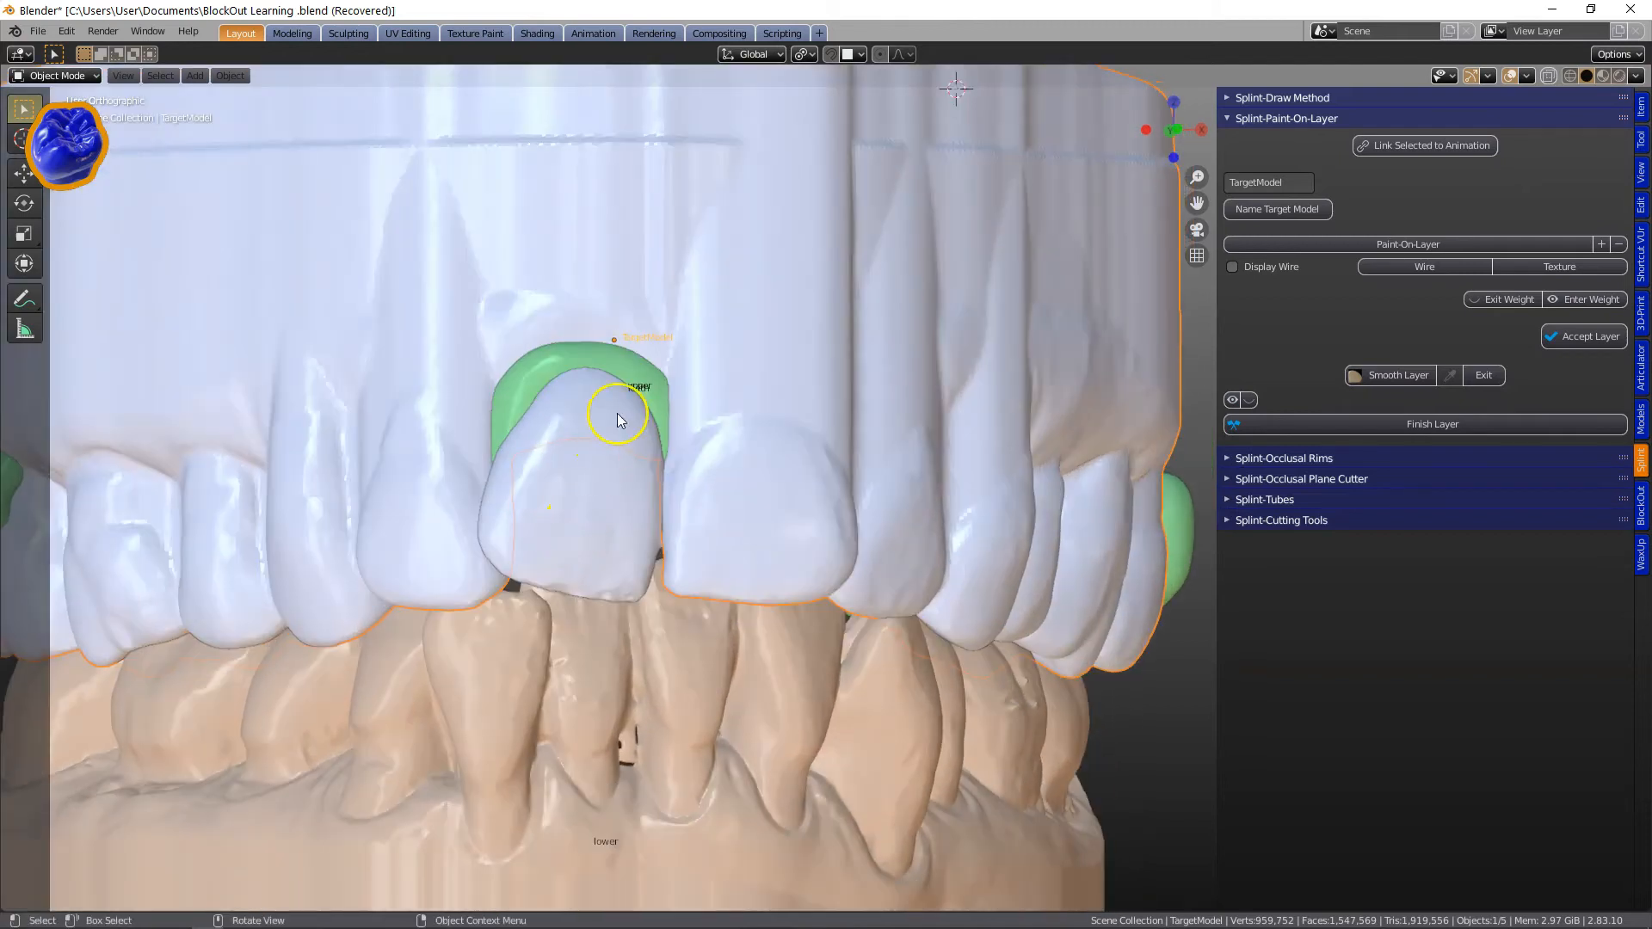
# Hide the target model and select the green painted layer around the sectioned front tooth.
pyautogui.scroll(-3, 647, 437)
pyautogui.press('h')
pyautogui.scroll(4, 684, 399)
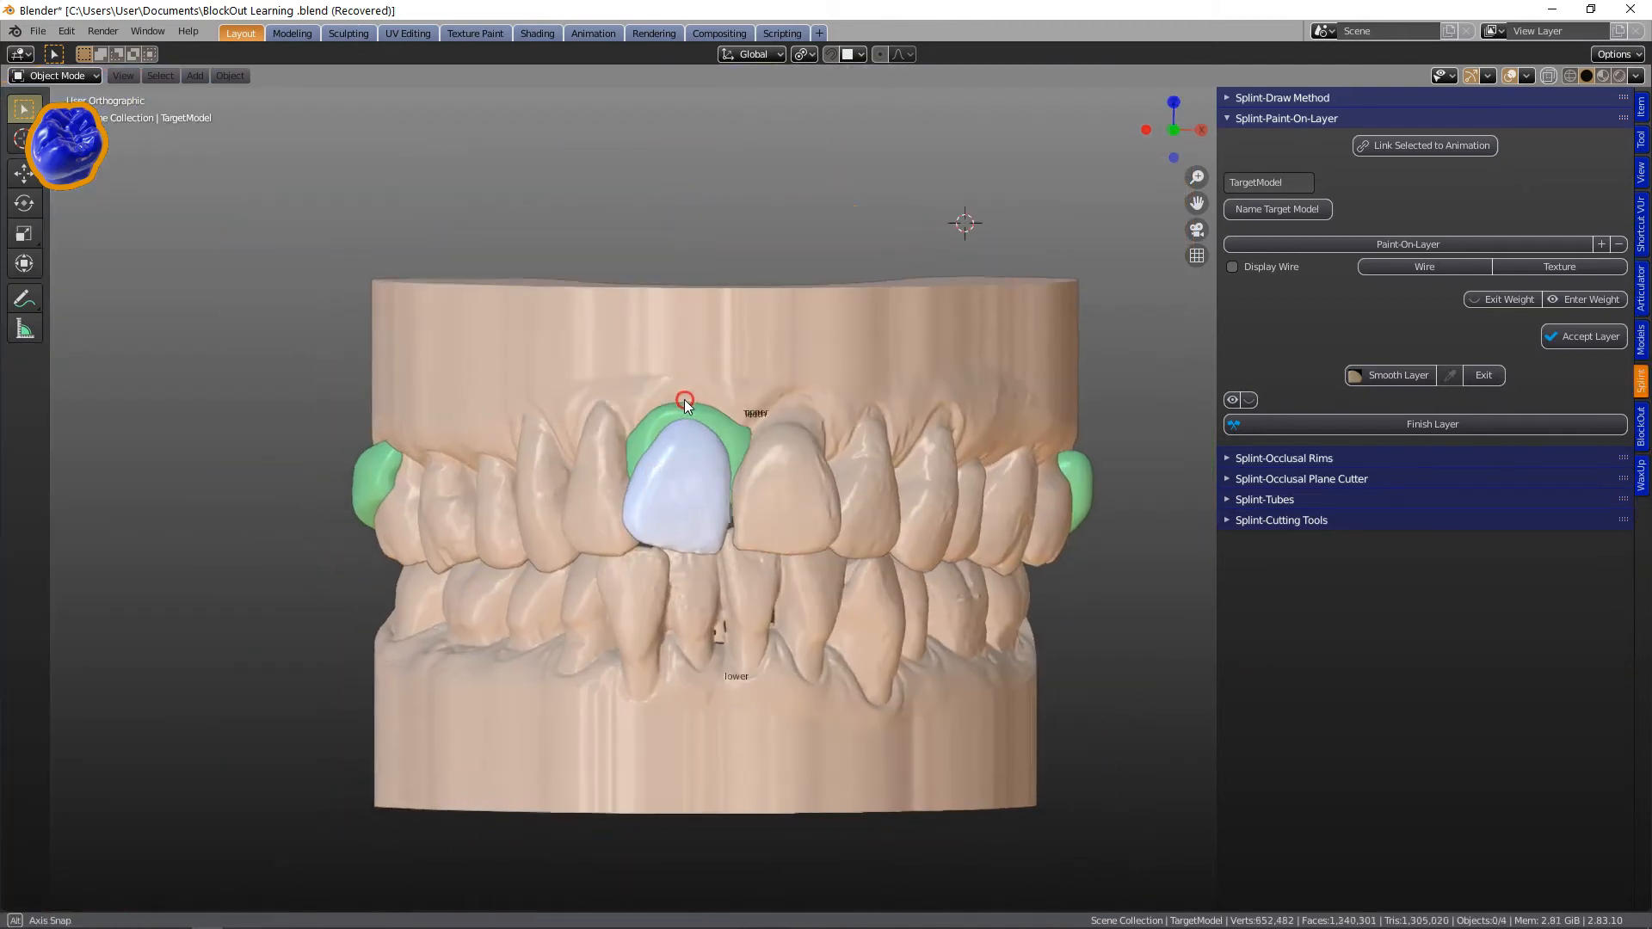
pyautogui.keyDown('shift'); pyautogui.moveTo(712, 497); pyautogui.dragTo(808, 509, button='middle'); pyautogui.keyUp('shift')
pyautogui.click(743, 398)
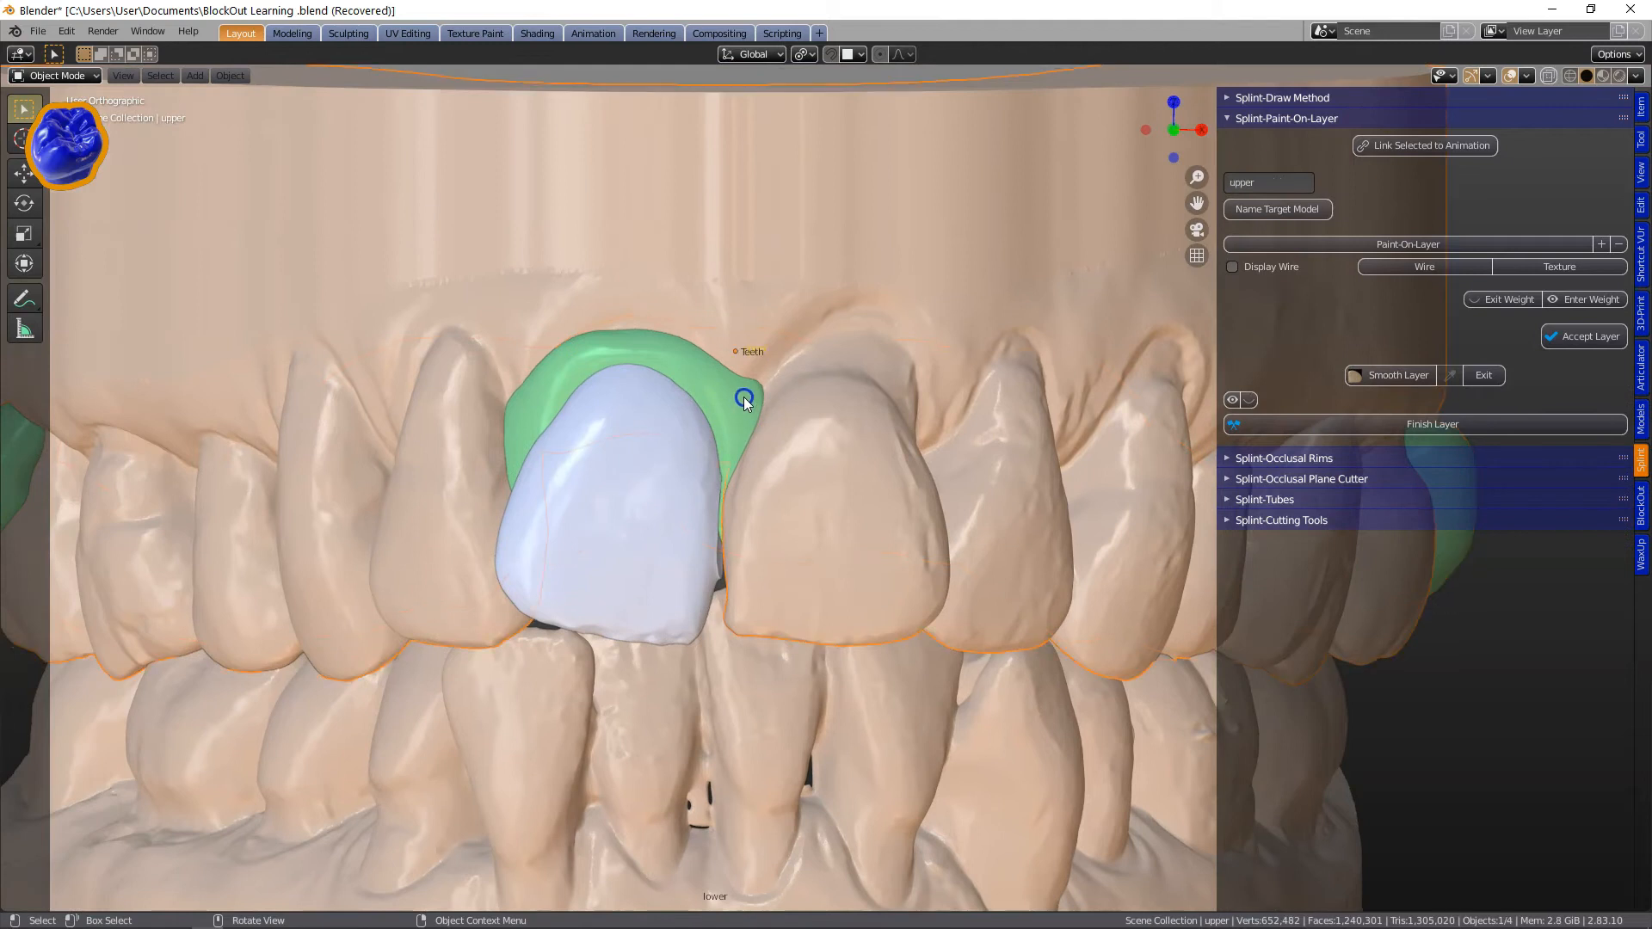
pyautogui.scroll(-1, 723, 370)
pyautogui.click(724, 389)
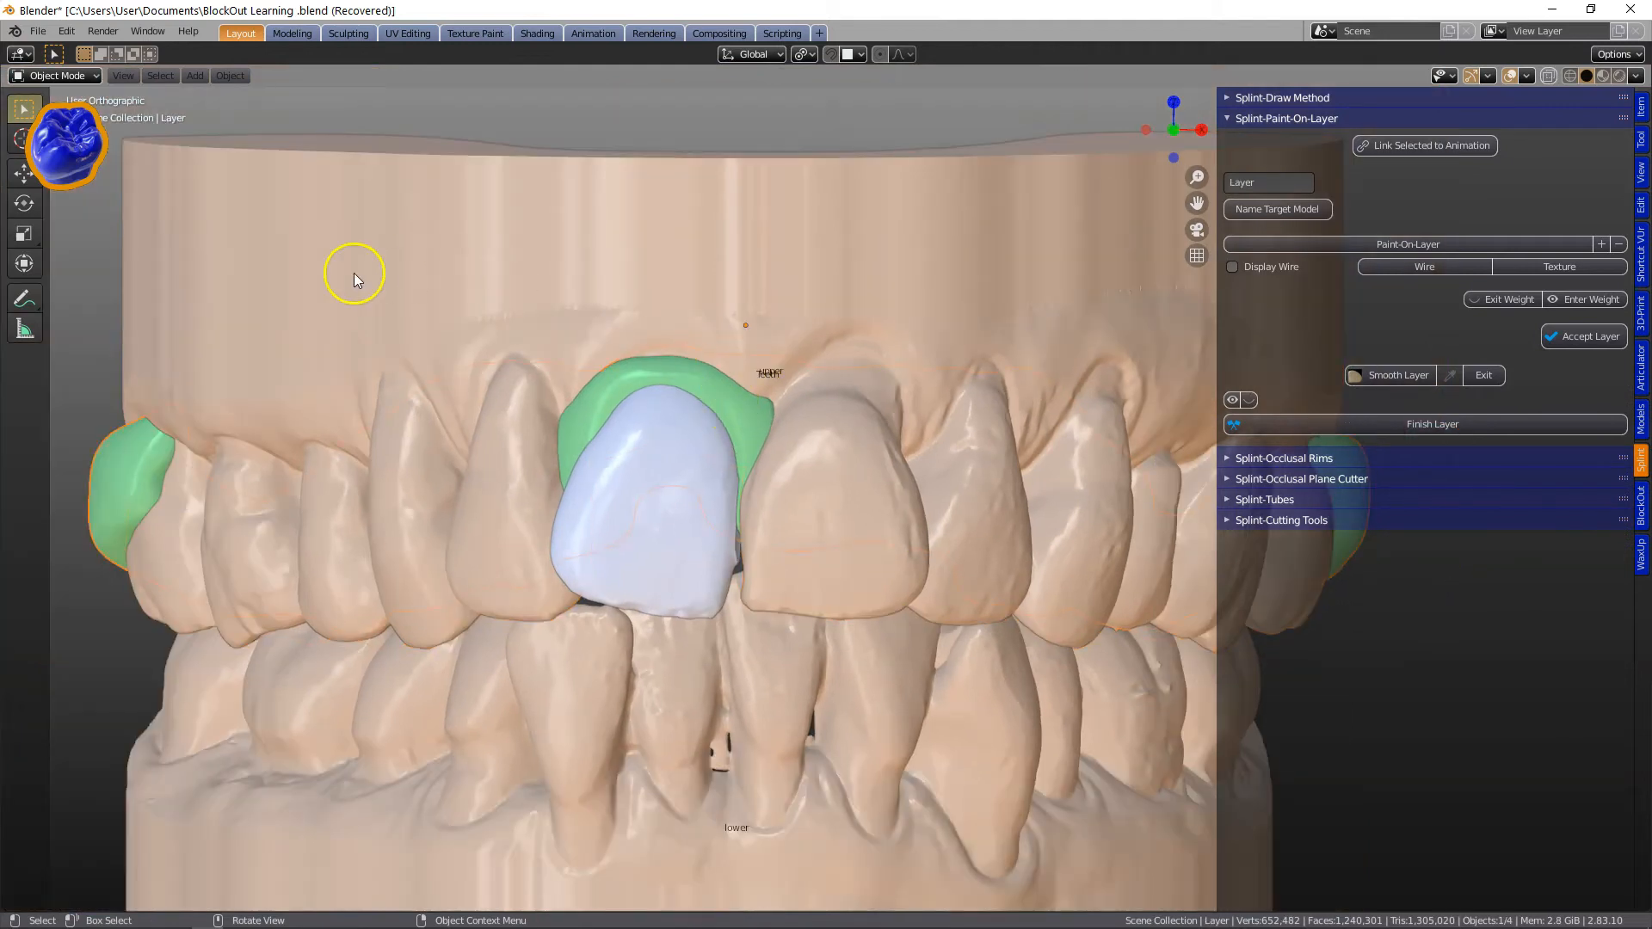
# Enter Smooth Layer sculpting and press in the layer edge beside the front tooth with the Blob brush set to subtract.
pyautogui.click(1371, 376)
pyautogui.moveTo(49, 278); pyautogui.dragTo(109, 260)
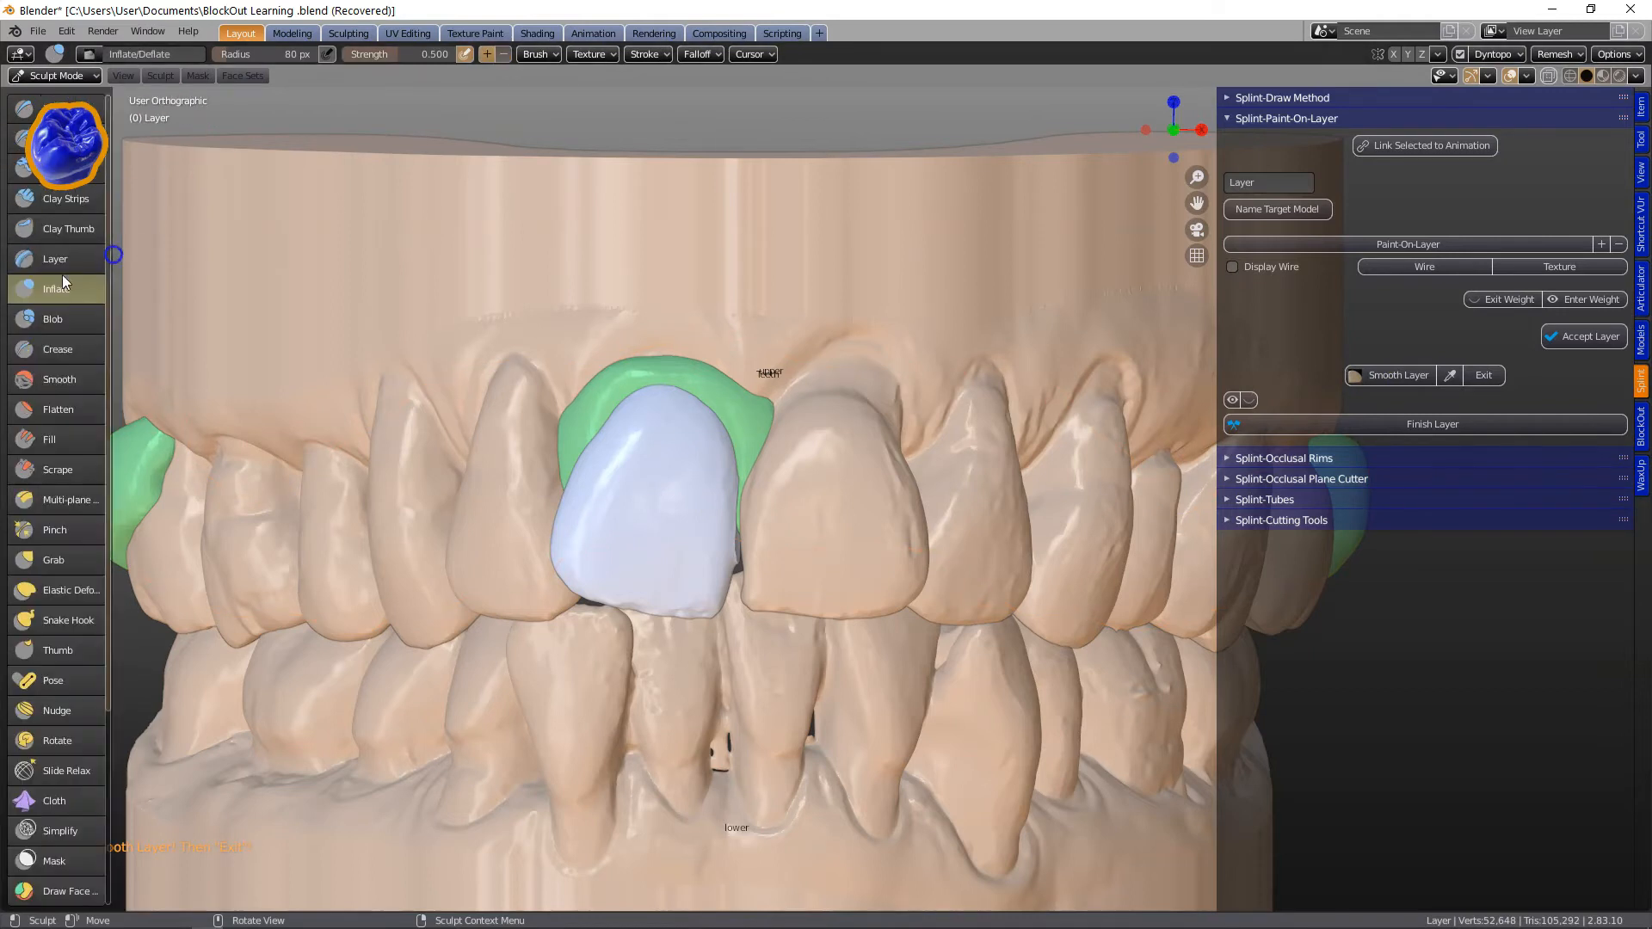
pyautogui.click(57, 319)
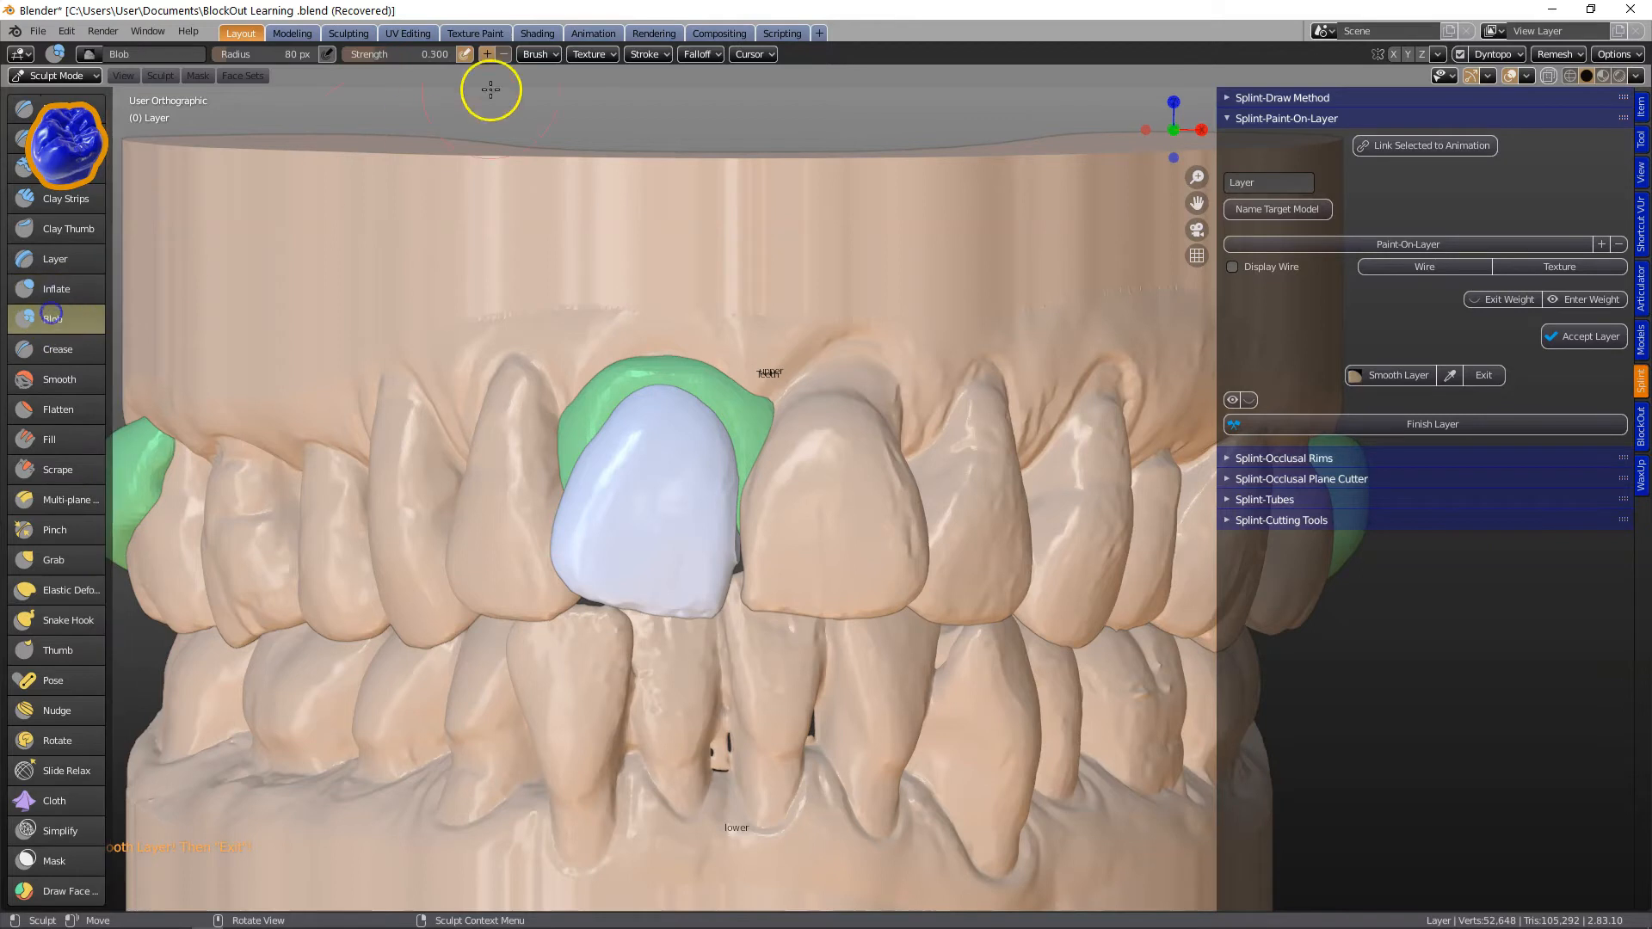
pyautogui.click(503, 54)
pyautogui.scroll(3, 737, 344)
pyautogui.moveTo(737, 345); pyautogui.dragTo(726, 410)
# Switch to the Inflate brush and sculpt the layer's borders around the sectioned front tooth.
pyautogui.click(57, 289)
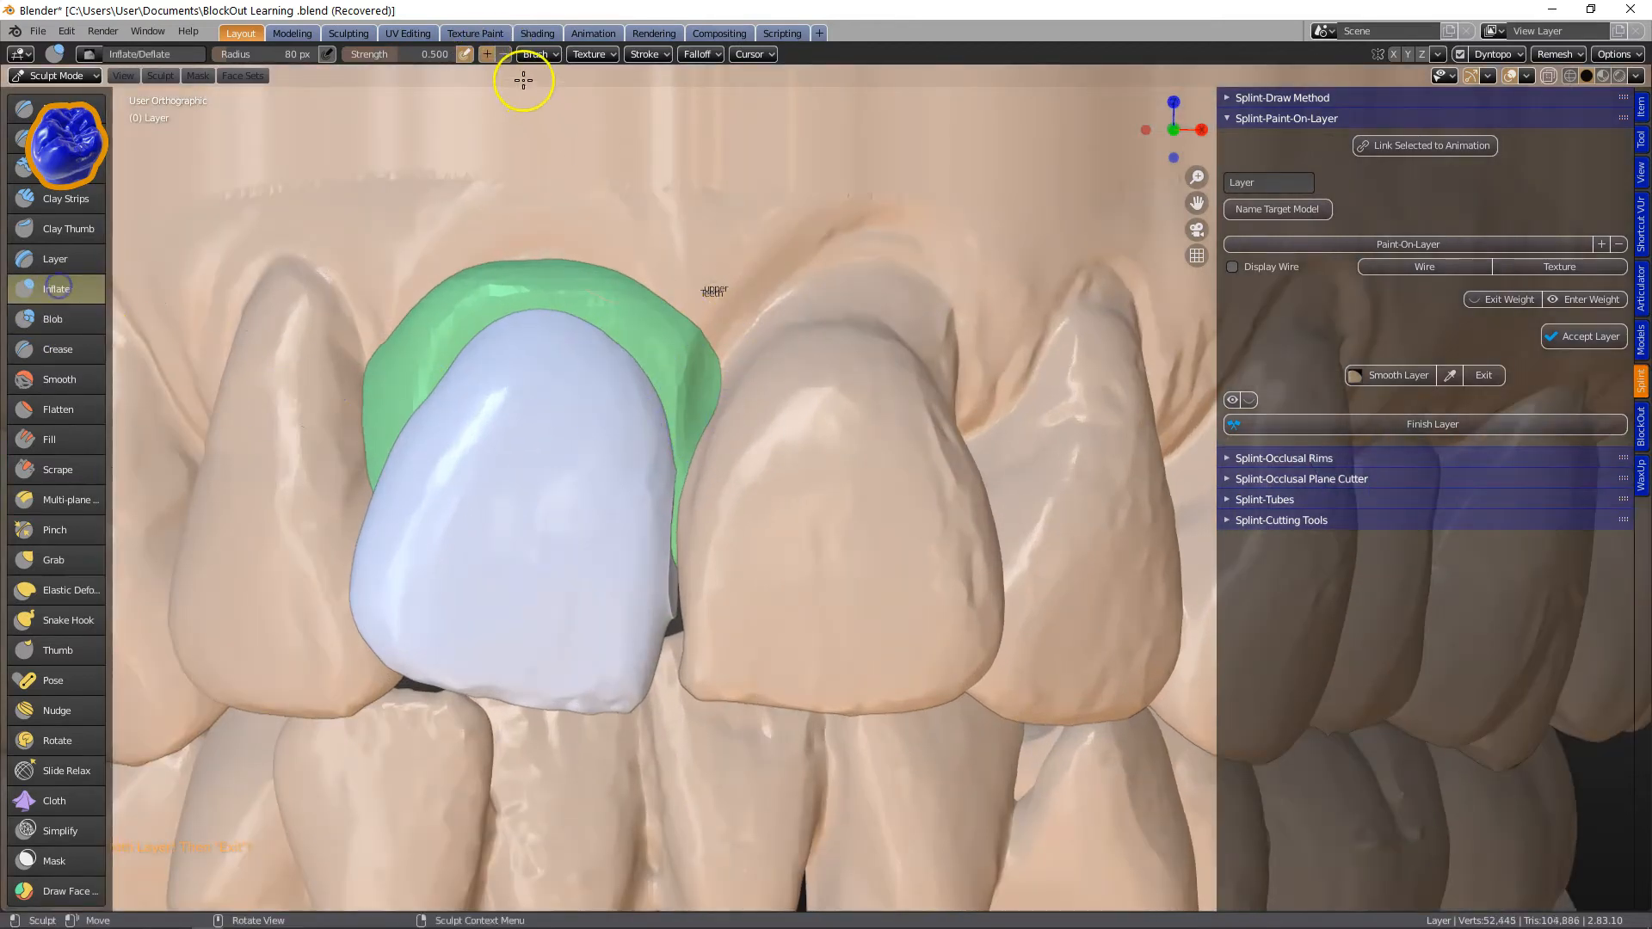
pyautogui.moveTo(676, 475); pyautogui.dragTo(672, 507)
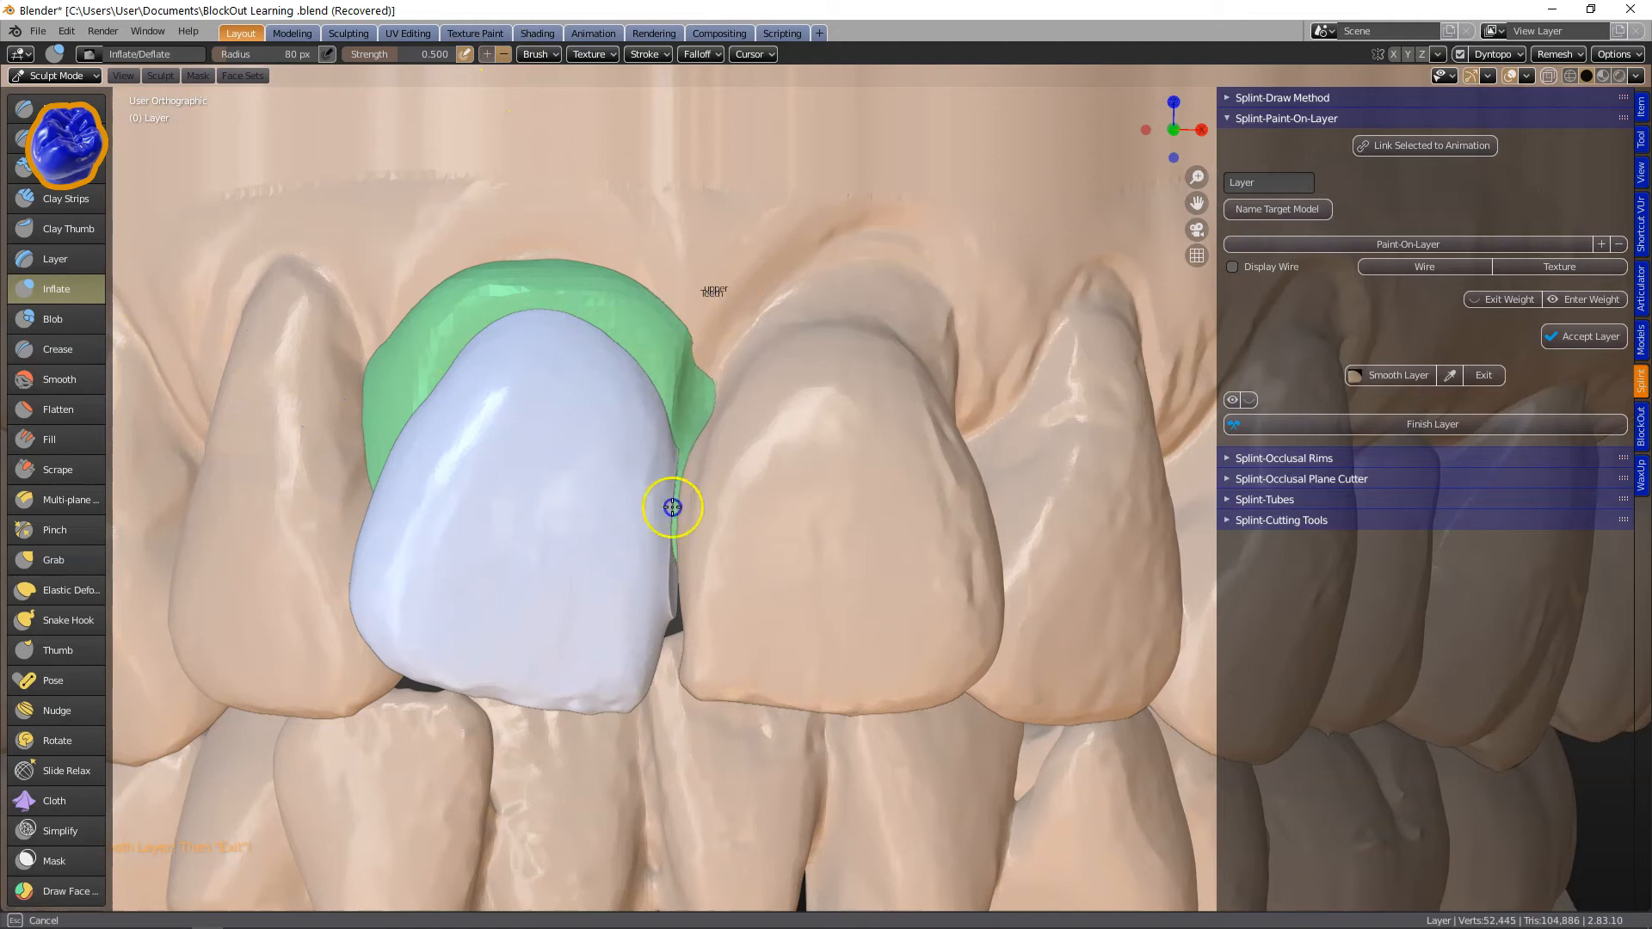
pyautogui.scroll(-4, 646, 299)
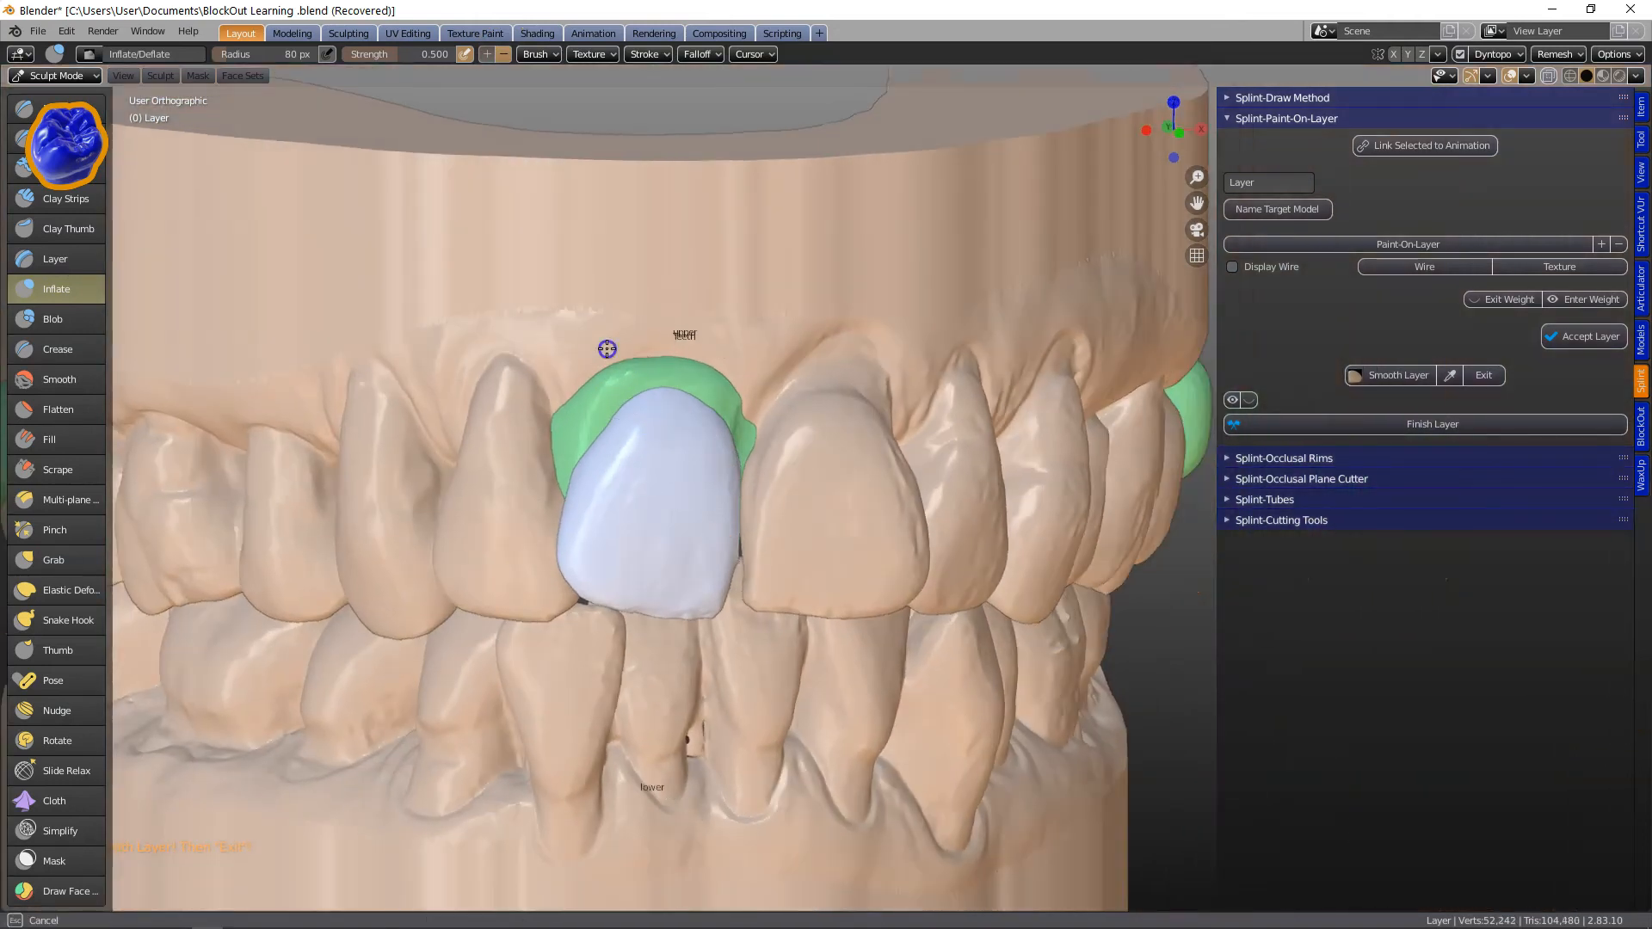
pyautogui.scroll(3, 560, 429)
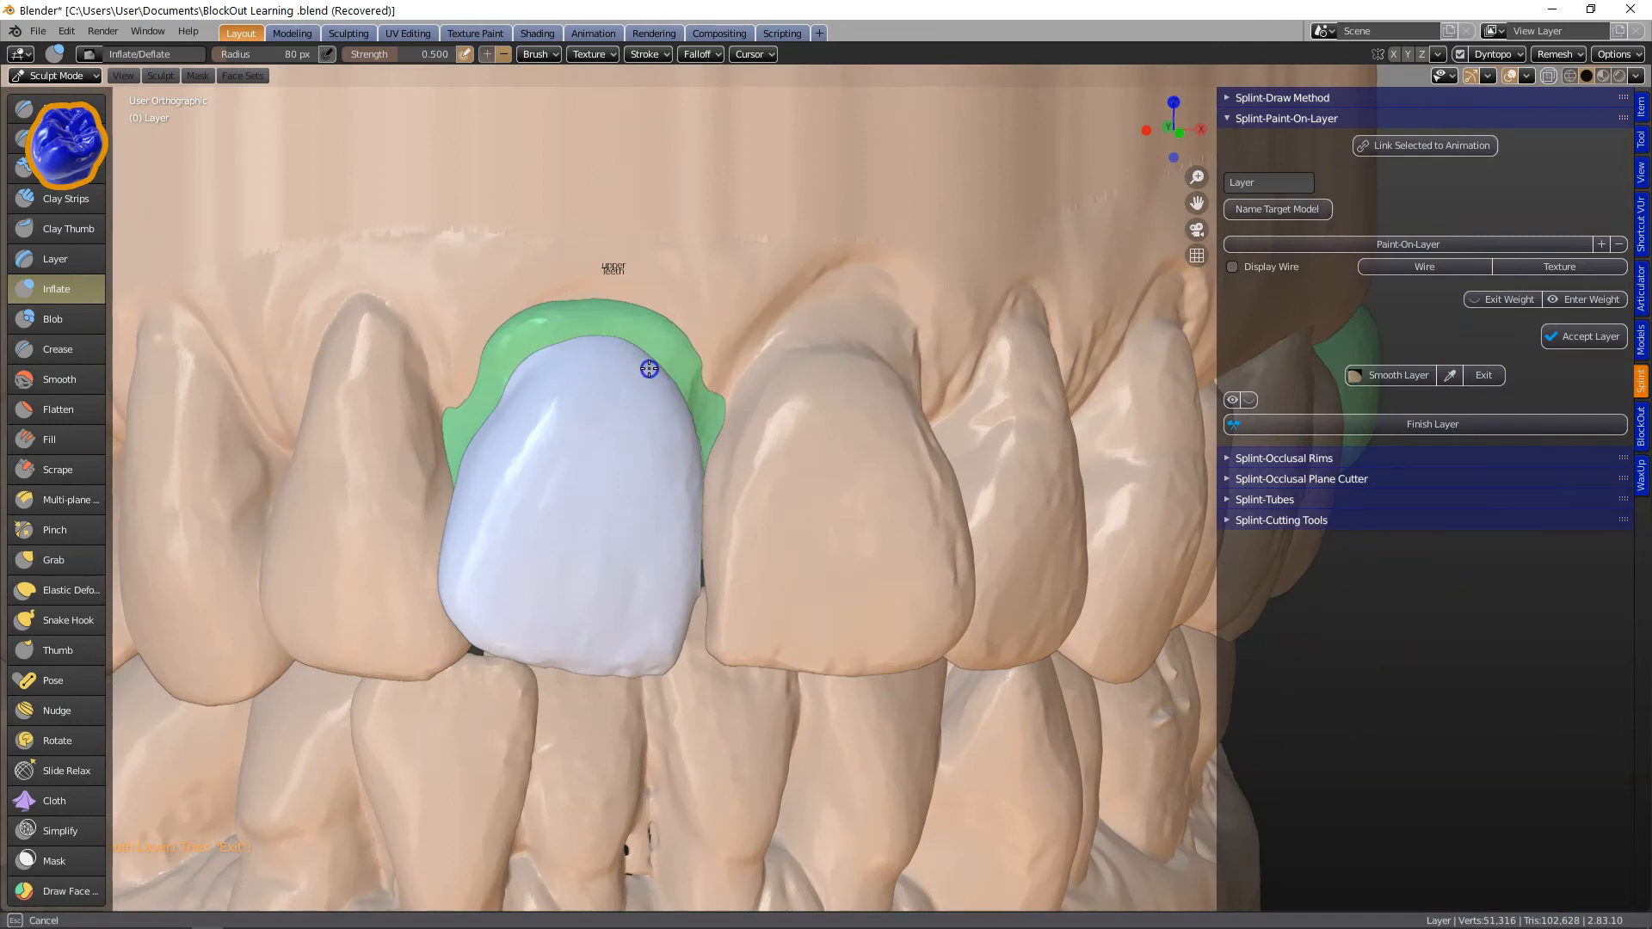
pyautogui.moveTo(649, 368); pyautogui.dragTo(487, 398)
pyautogui.moveTo(482, 402); pyautogui.dragTo(511, 390, button='middle')
pyautogui.click(444, 405)
pyautogui.moveTo(594, 461); pyautogui.dragTo(525, 458, button='middle')
pyautogui.moveTo(674, 361); pyautogui.dragTo(691, 406)
pyautogui.scroll(-1, 690, 464)
pyautogui.moveTo(691, 469); pyautogui.dragTo(719, 447, button='middle')
pyautogui.moveTo(665, 363); pyautogui.dragTo(697, 413)
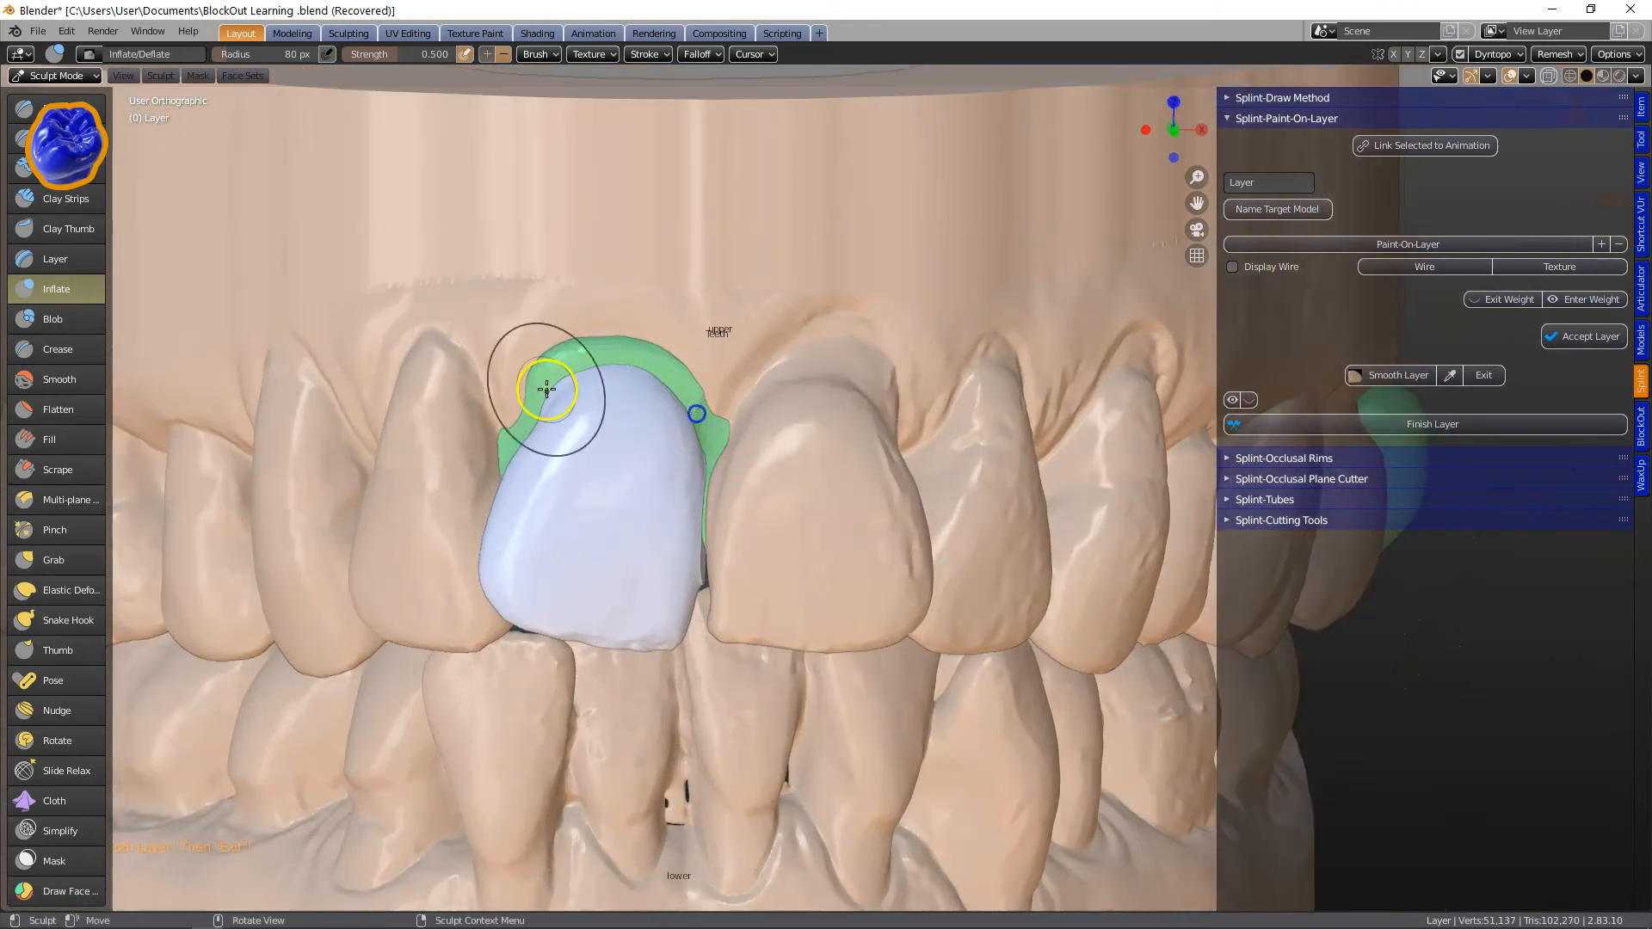
pyautogui.scroll(-2, 568, 422)
pyautogui.moveTo(632, 516); pyautogui.dragTo(619, 531, button='middle')
pyautogui.scroll(3, 666, 524)
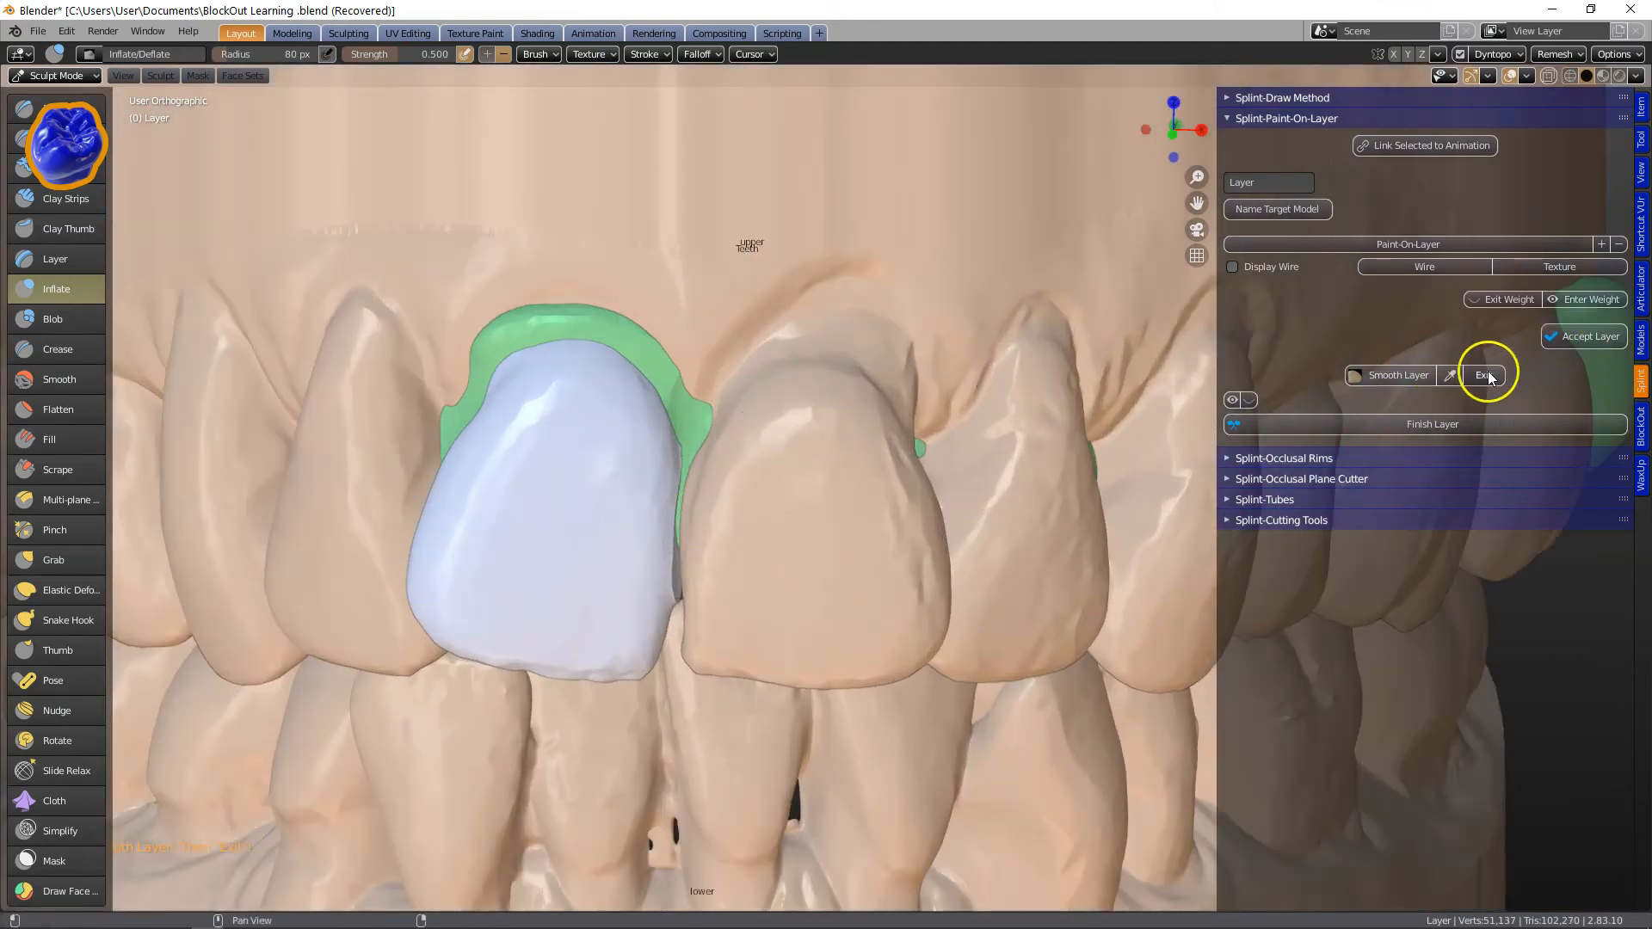
# Finish the layer, entering a value of .3.
pyautogui.click(1368, 427)
pyautogui.write('.3')
pyautogui.press('Return')
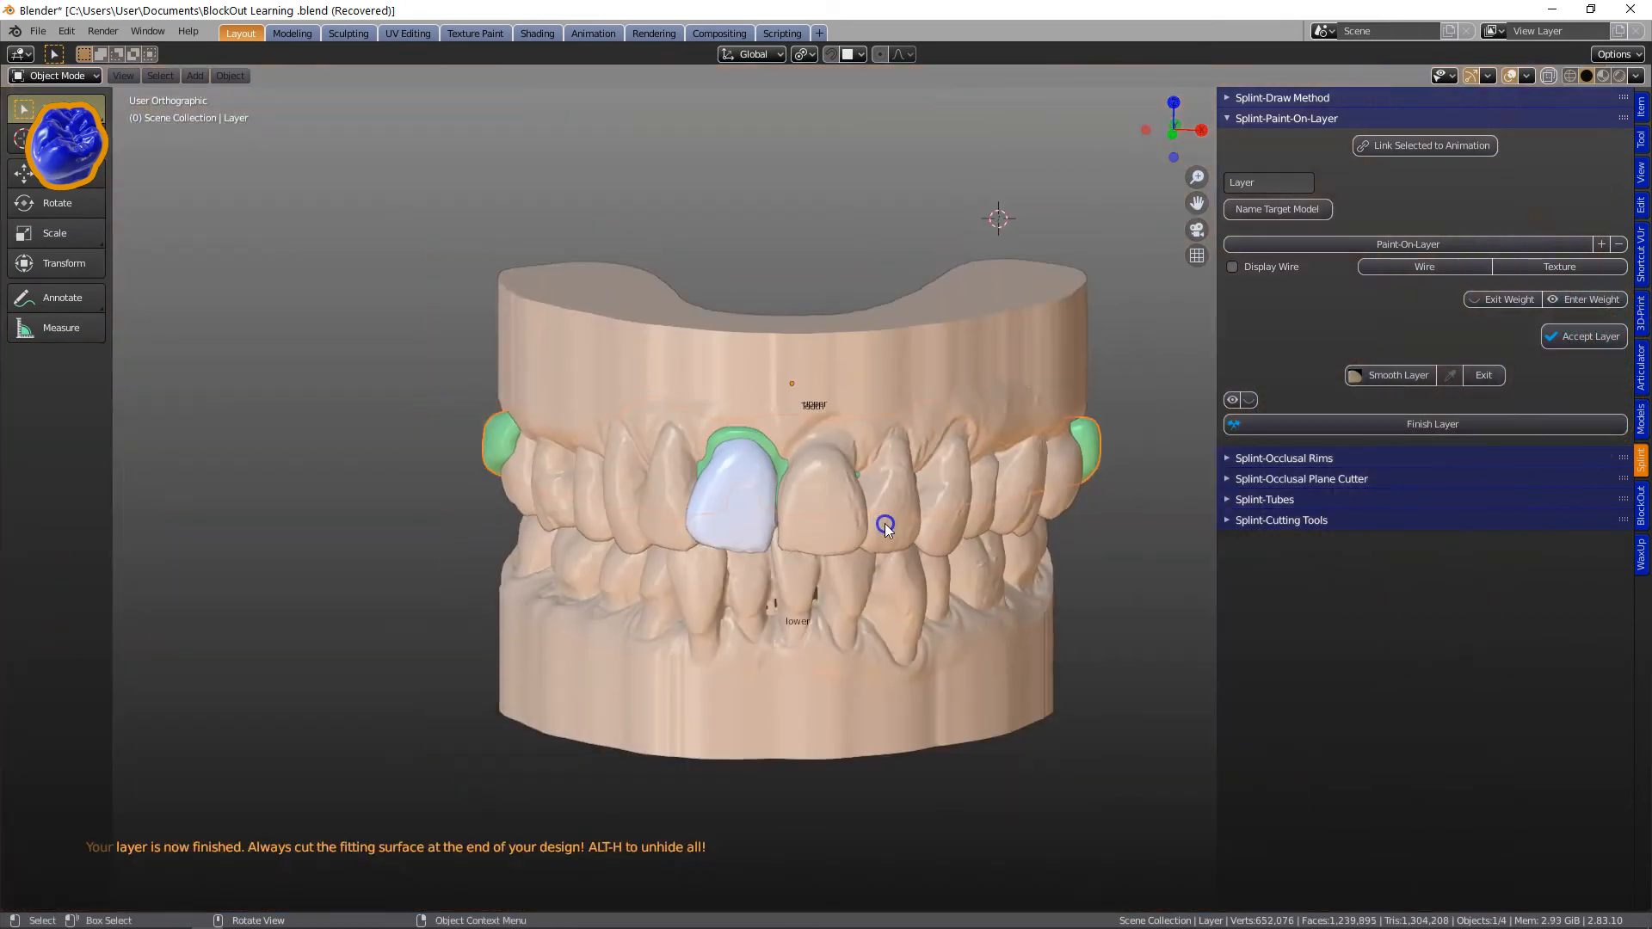
# Unhide all objects, select the painted layer and cut its fitting surface.
pyautogui.moveTo(884, 512); pyautogui.dragTo(916, 607, button='middle')
pyautogui.hotkey('alt', 'h')
pyautogui.click(891, 320)
pyautogui.scroll(3, 826, 432)
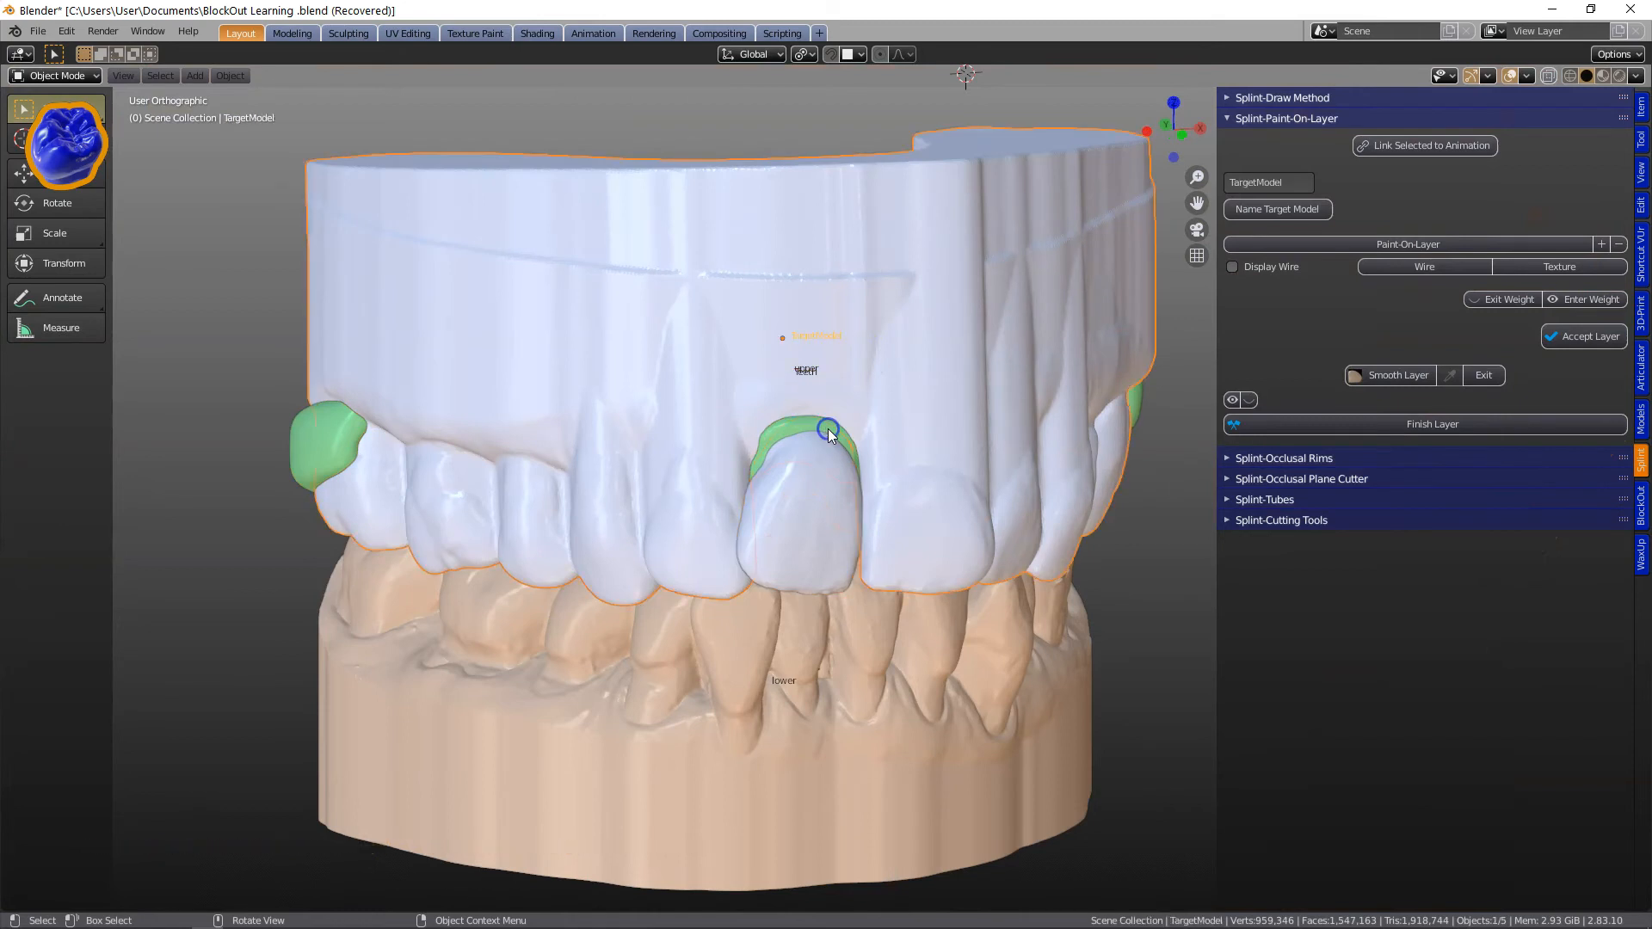
pyautogui.click(316, 430)
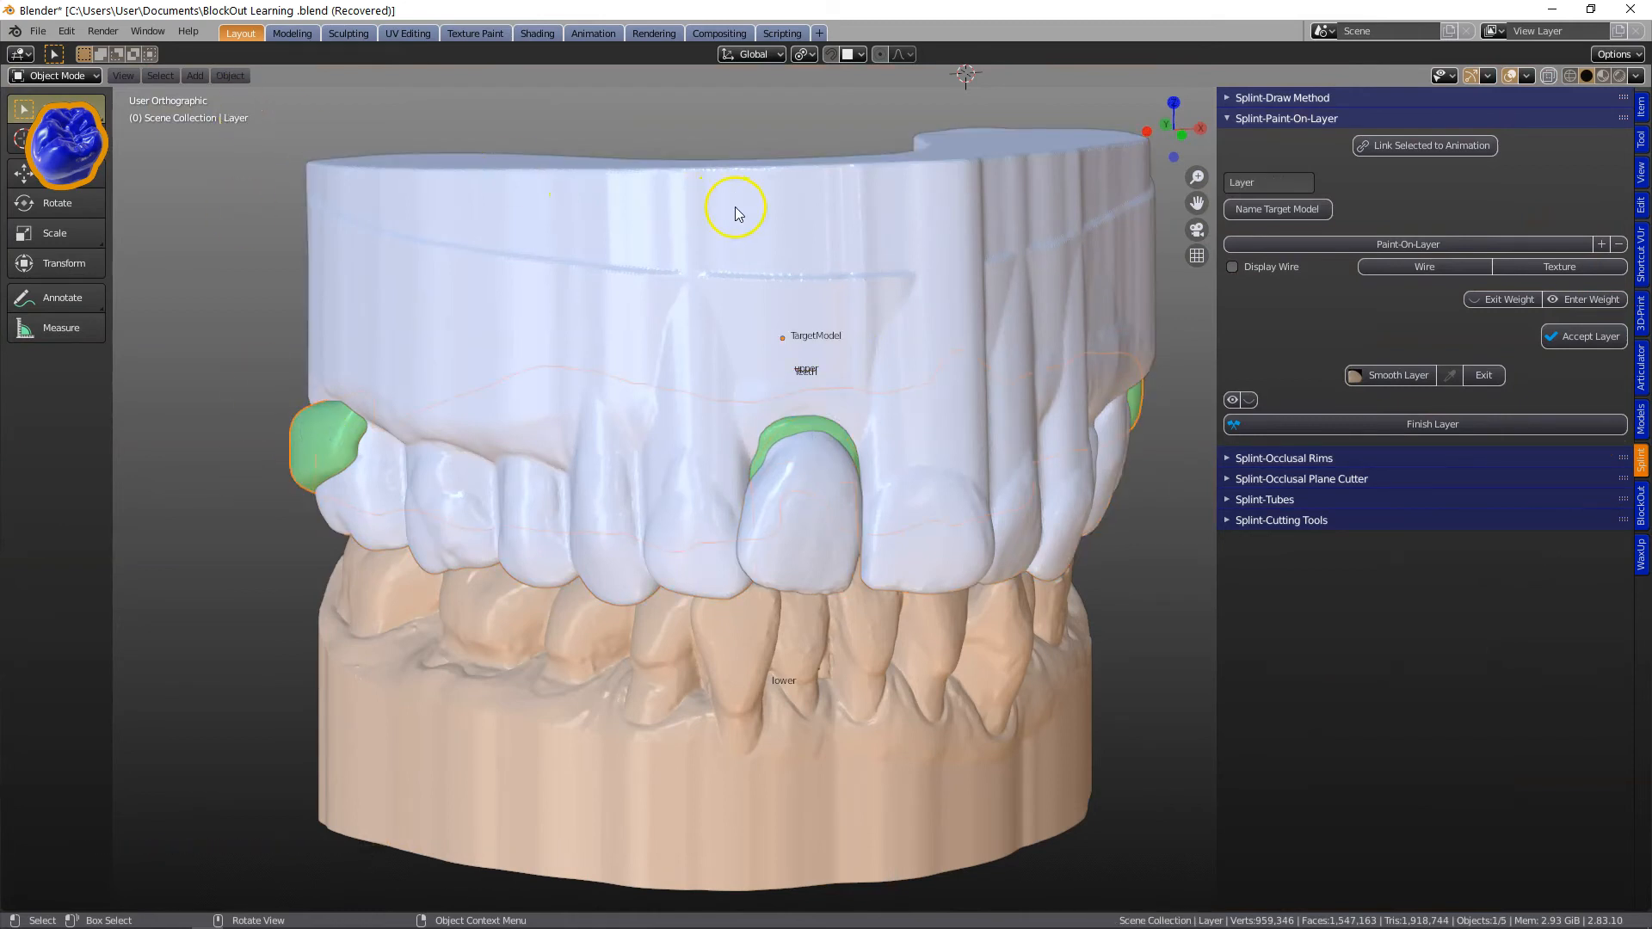
pyautogui.click(1233, 522)
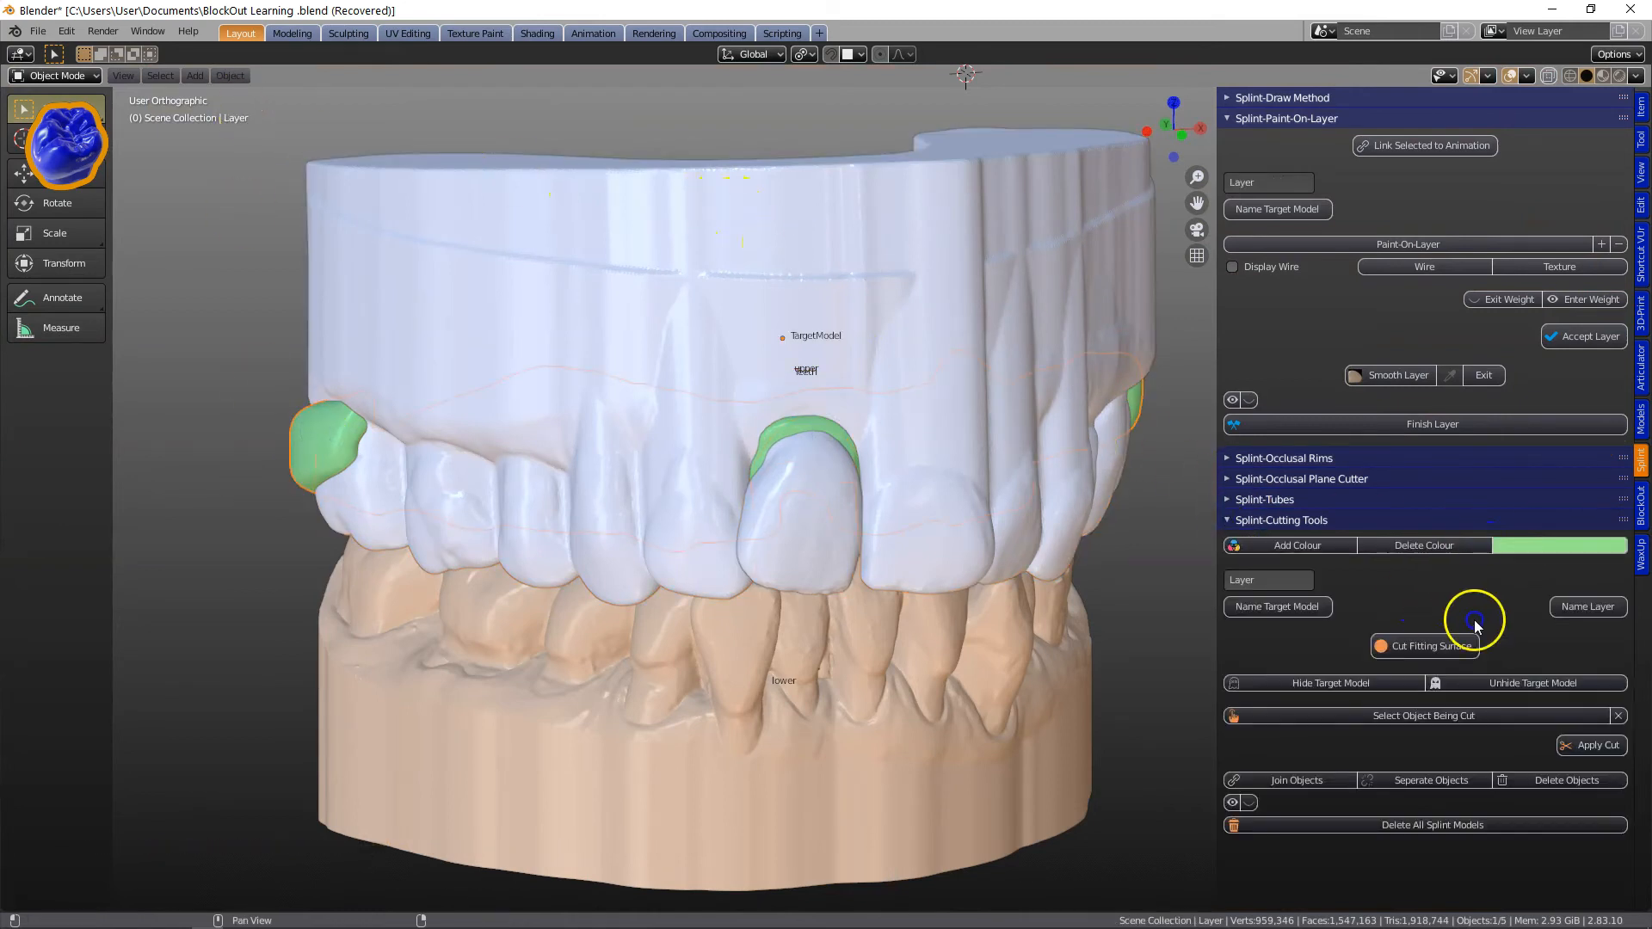
pyautogui.click(1394, 643)
# Hide the target and upper models and inspect the cut layer's fitting surface up close.
pyautogui.click(766, 195)
pyautogui.press('h')
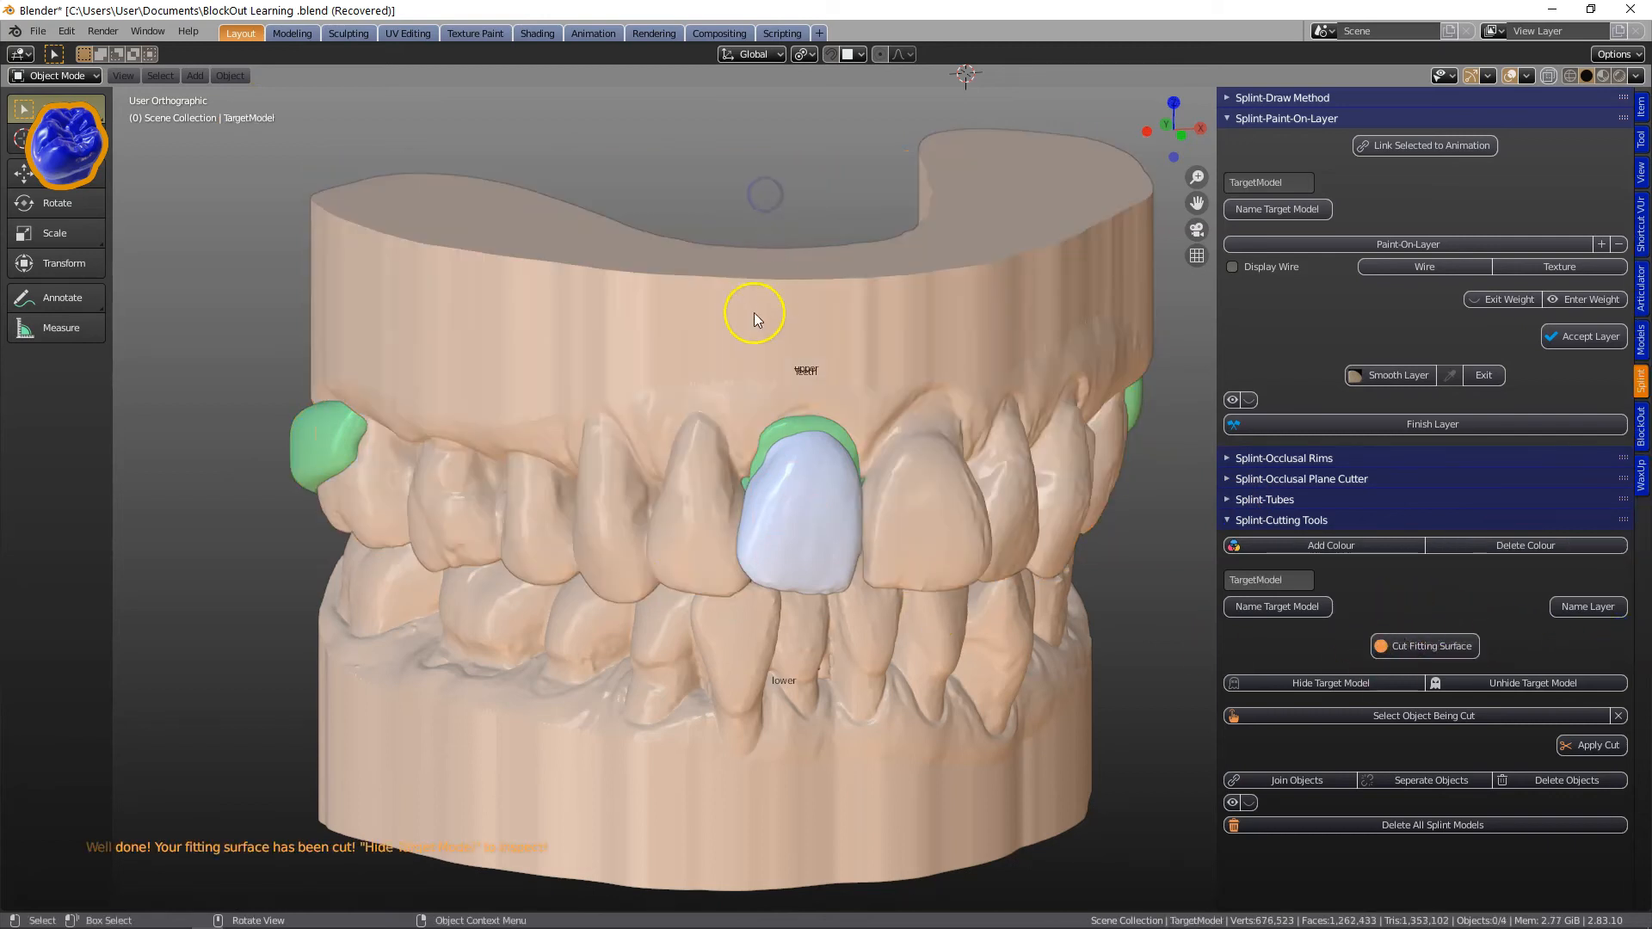
pyautogui.click(753, 315)
pyautogui.press('h')
pyautogui.moveTo(753, 318); pyautogui.dragTo(849, 458, button='middle')
pyautogui.scroll(5, 848, 457)
pyautogui.click(942, 477)
pyautogui.moveTo(942, 477); pyautogui.dragTo(943, 350, button='middle')
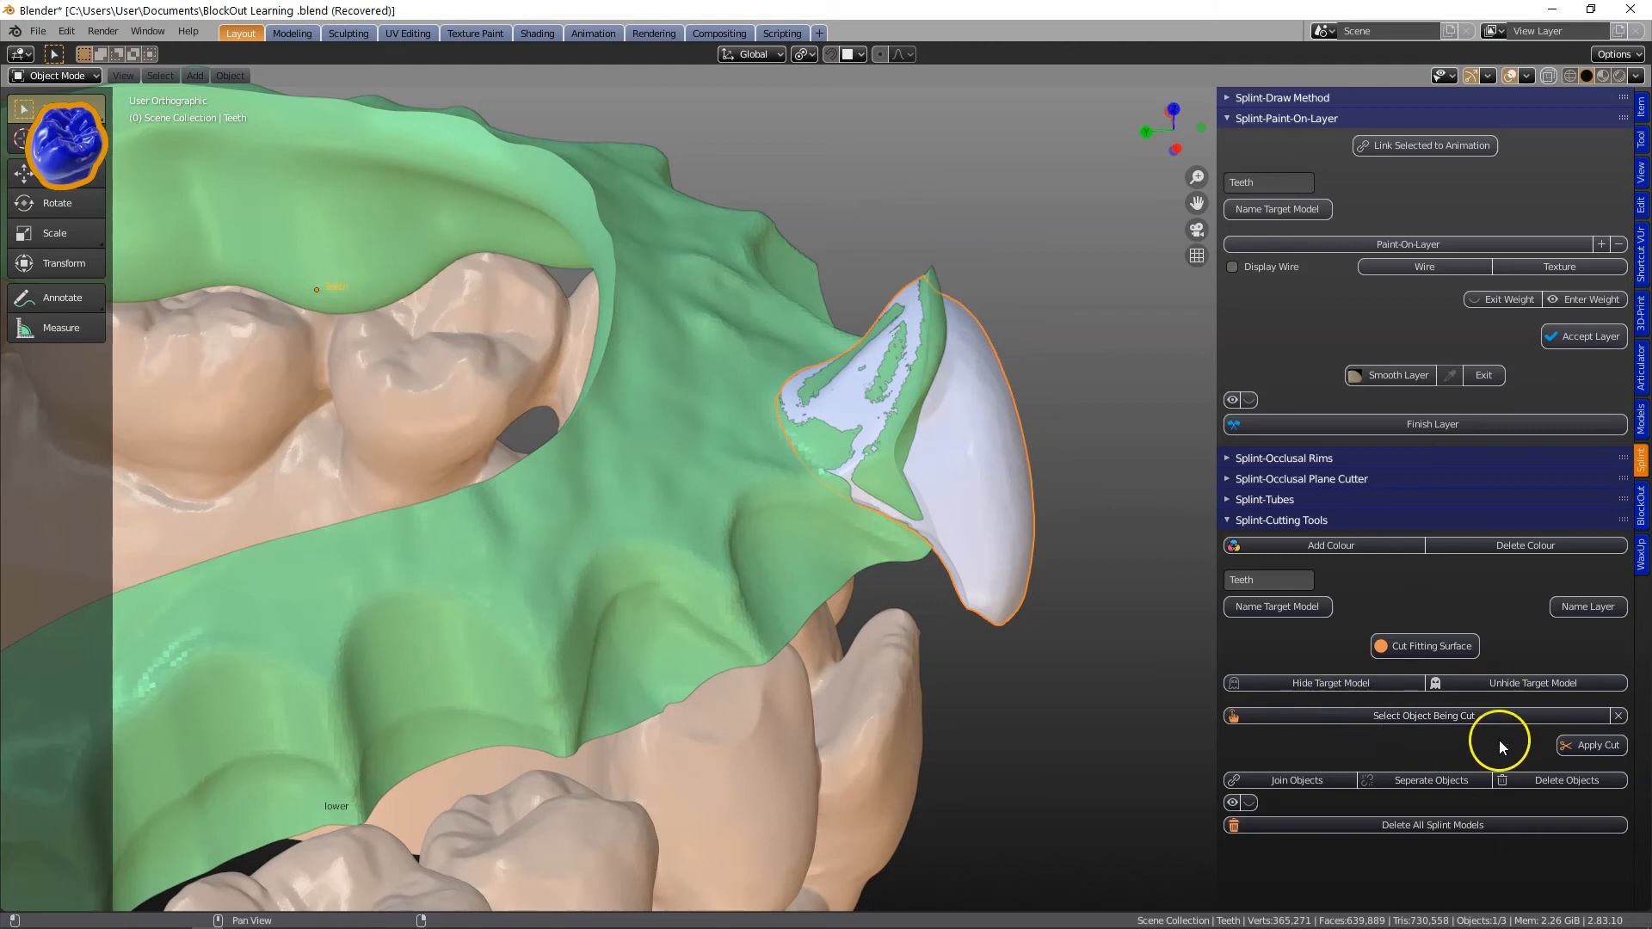
# Replace the layer's green colour with a light pink.
pyautogui.scroll(-4, 897, 380)
pyautogui.moveTo(914, 546); pyautogui.dragTo(649, 497, button='middle')
pyautogui.click(1512, 546)
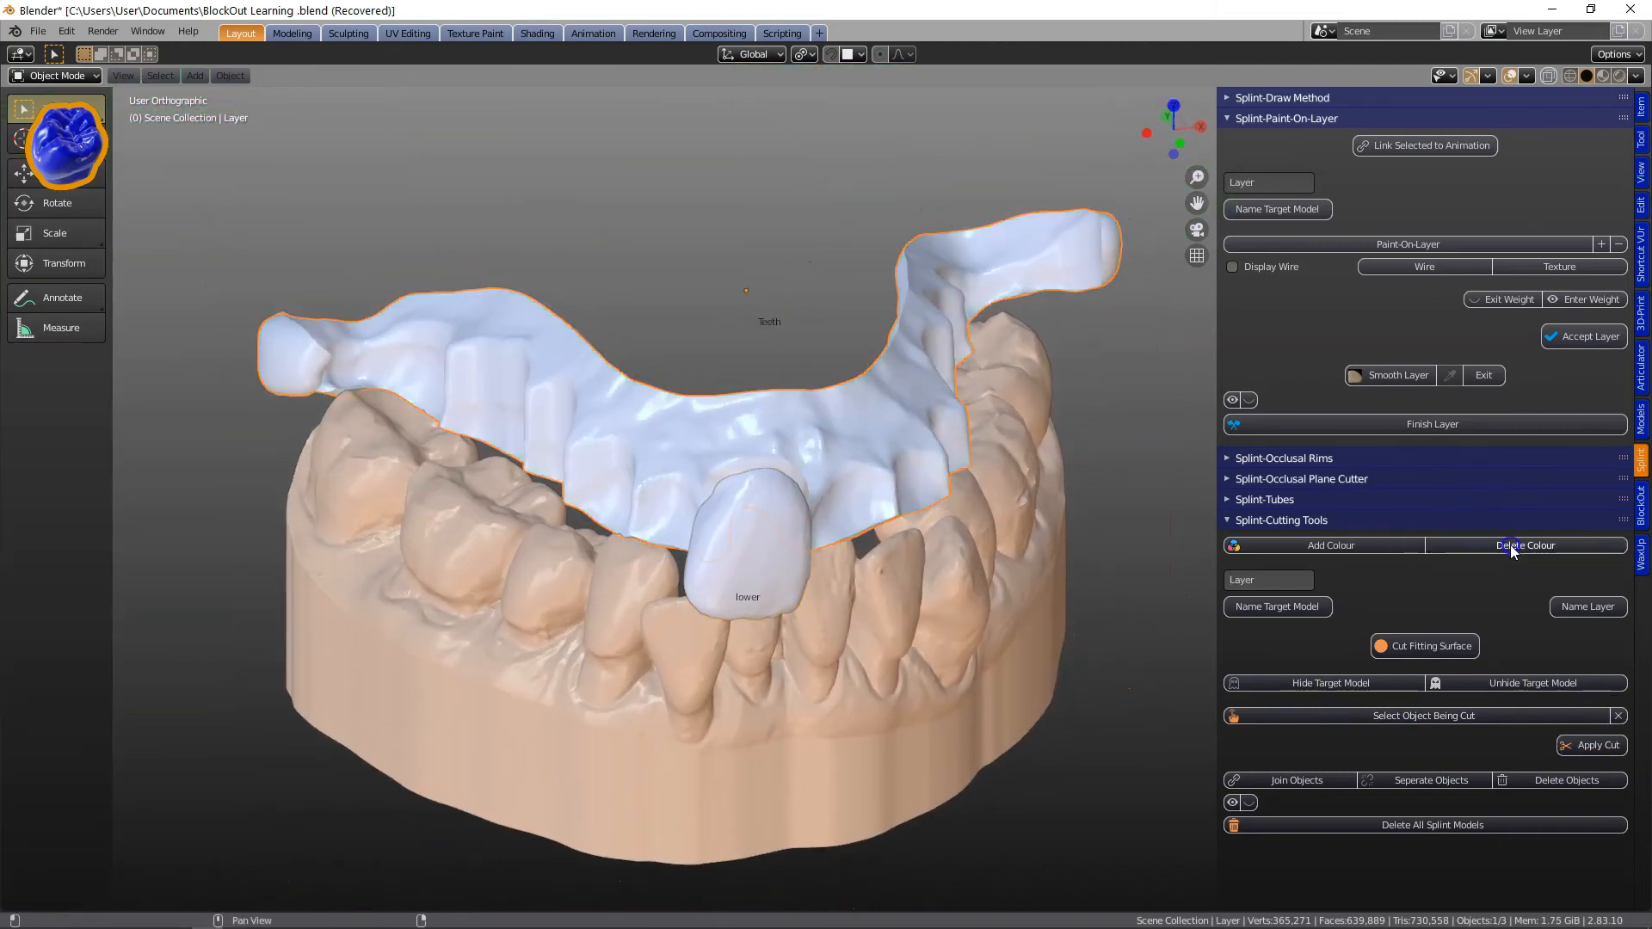
pyautogui.moveTo(1538, 378); pyautogui.dragTo(1532, 388)
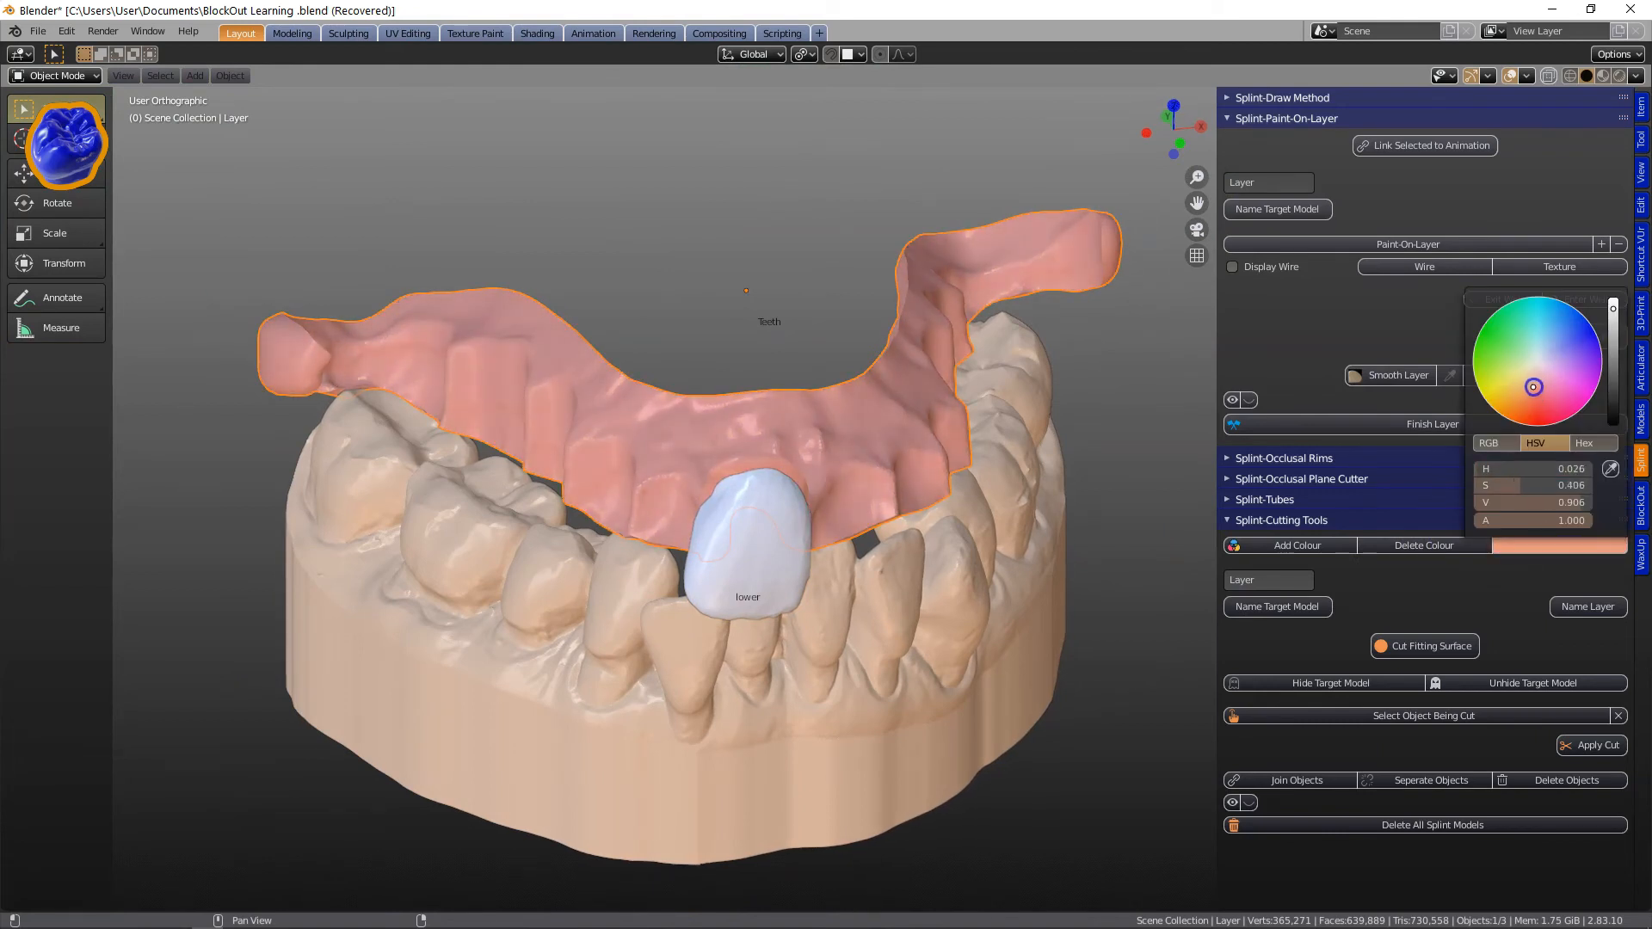
pyautogui.scroll(-2, 826, 607)
pyautogui.moveTo(826, 611); pyautogui.dragTo(824, 560, button='middle')
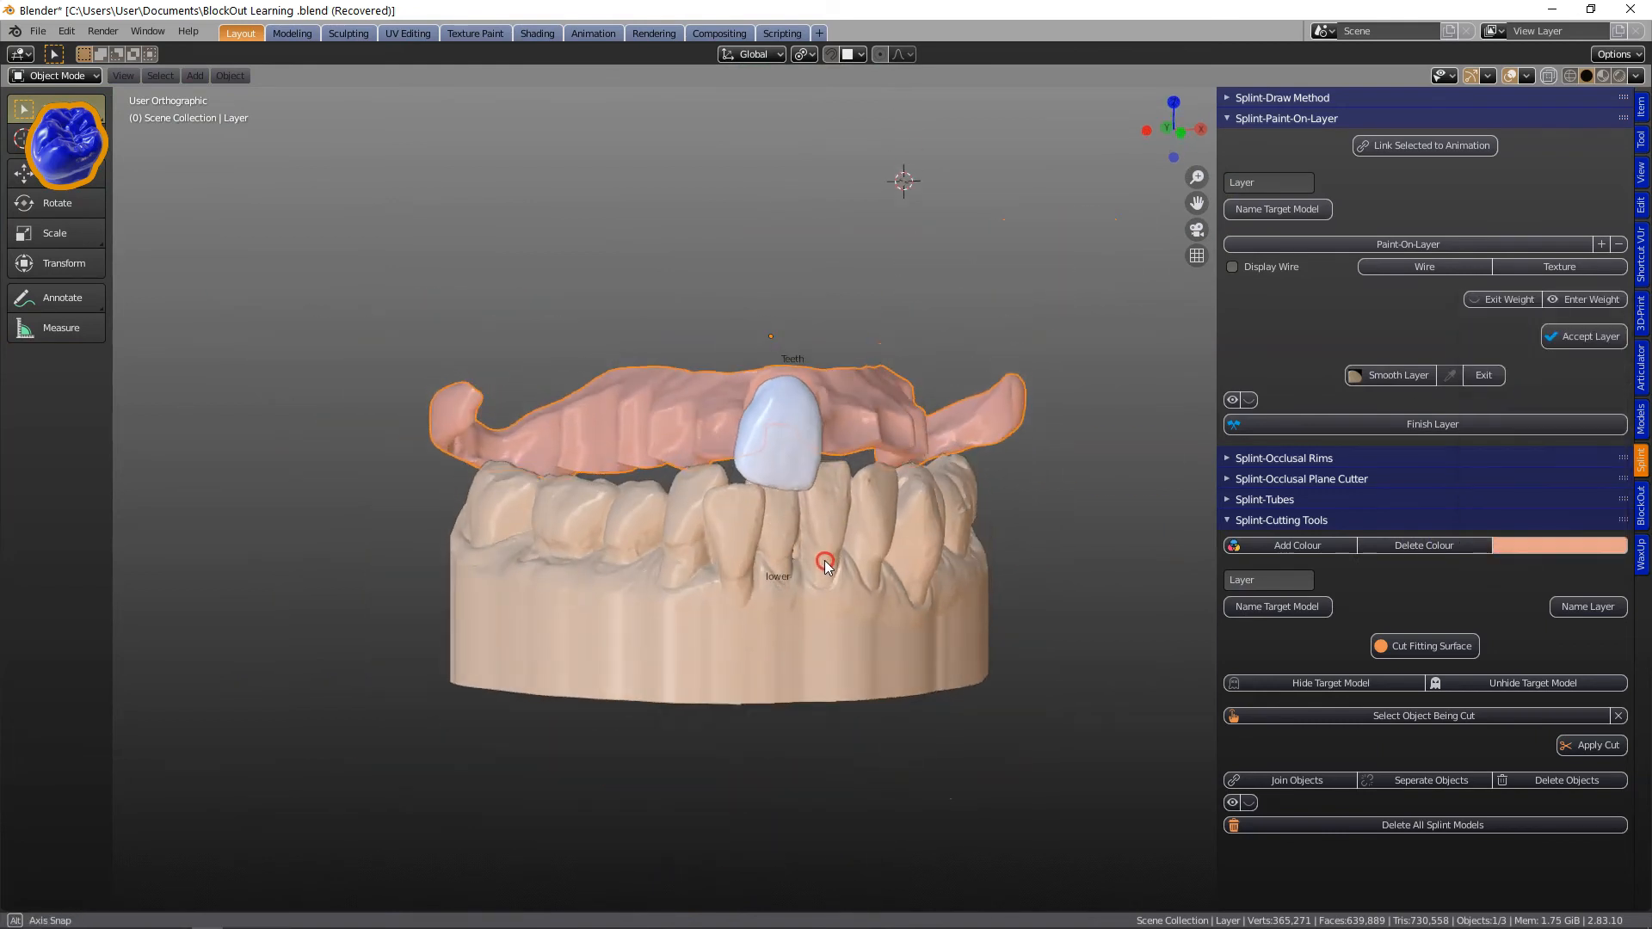
pyautogui.click(1555, 545)
pyautogui.moveTo(1530, 385); pyautogui.dragTo(1534, 384)
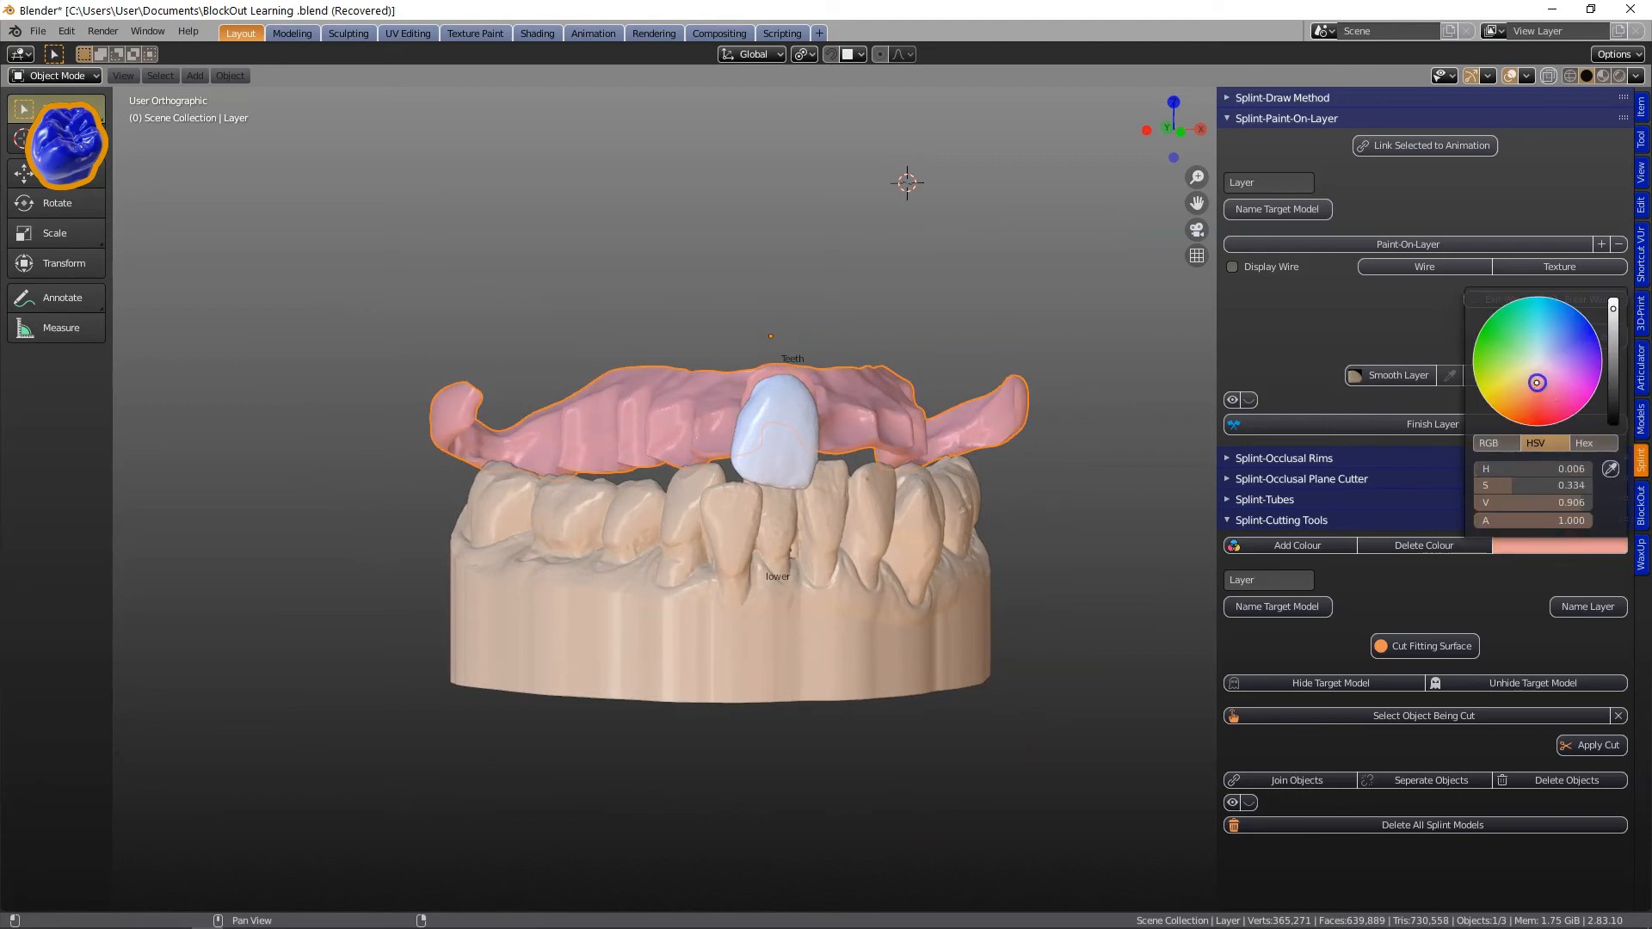
# Unhide all objects and hide the extra models, leaving the upper model, pink layer and sectioned tooth.
pyautogui.moveTo(859, 572); pyautogui.dragTo(723, 695, button='middle')
pyautogui.scroll(3, 856, 606)
pyautogui.hotkey('alt', 'h')
pyautogui.click(750, 187)
pyautogui.press('h')
pyautogui.scroll(-3, 871, 658)
pyautogui.click(841, 694)
pyautogui.press('h')
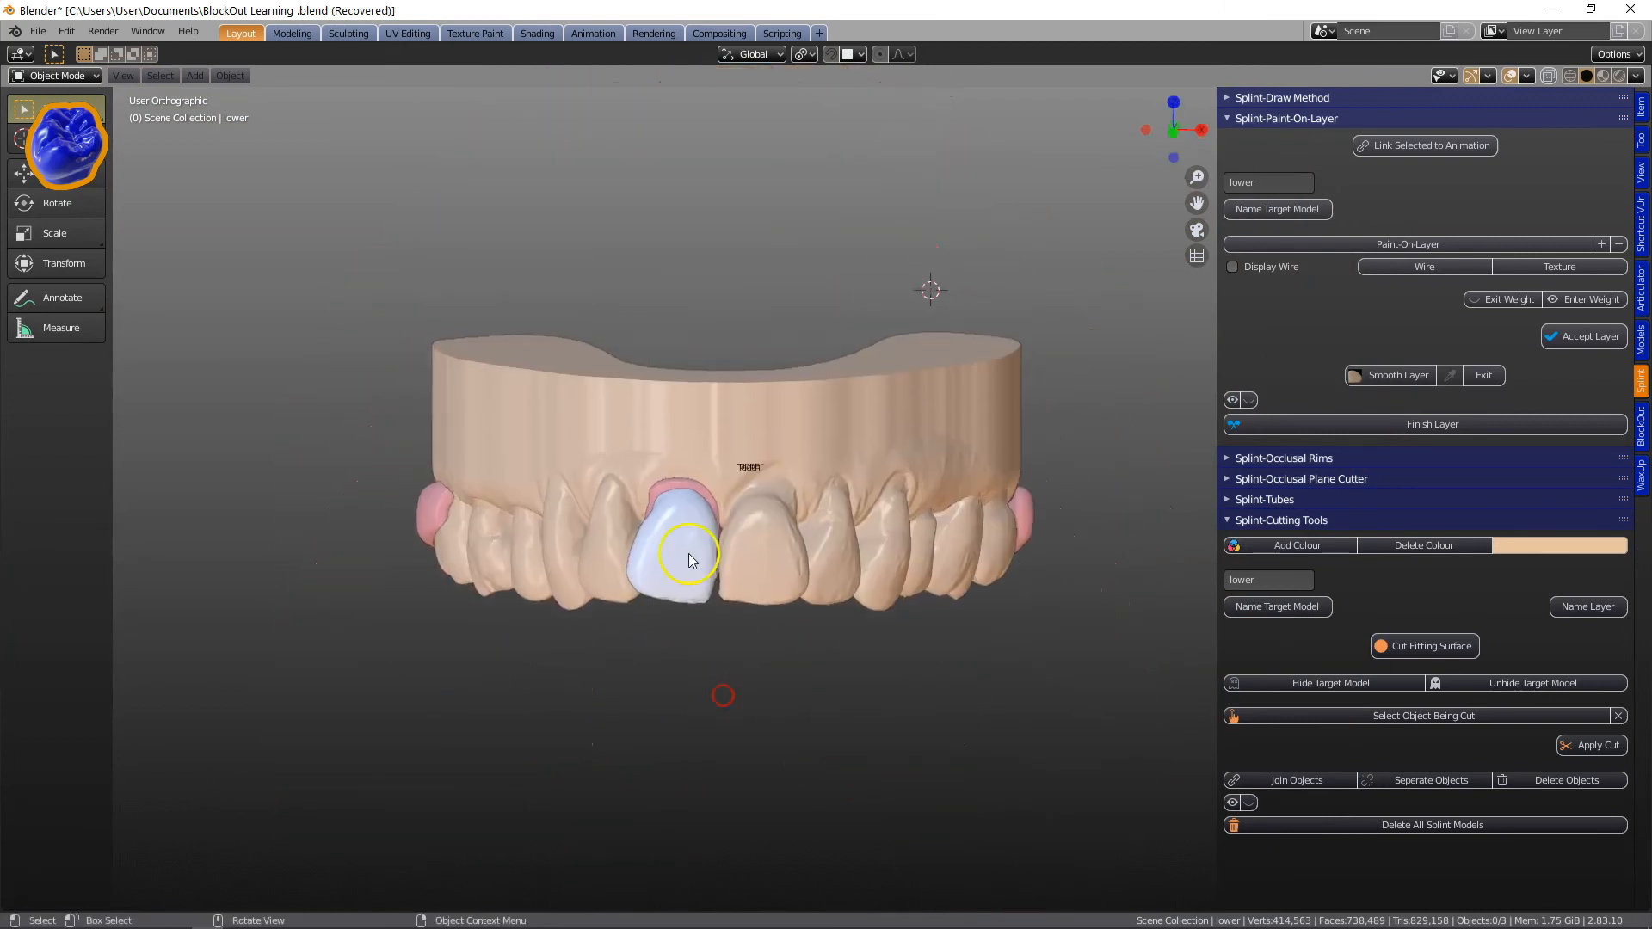
# Select the sectioned front tooth and unlock it for transforming.
pyautogui.click(683, 487)
pyautogui.keyDown('shift'); pyautogui.click(680, 567); pyautogui.keyUp('shift')
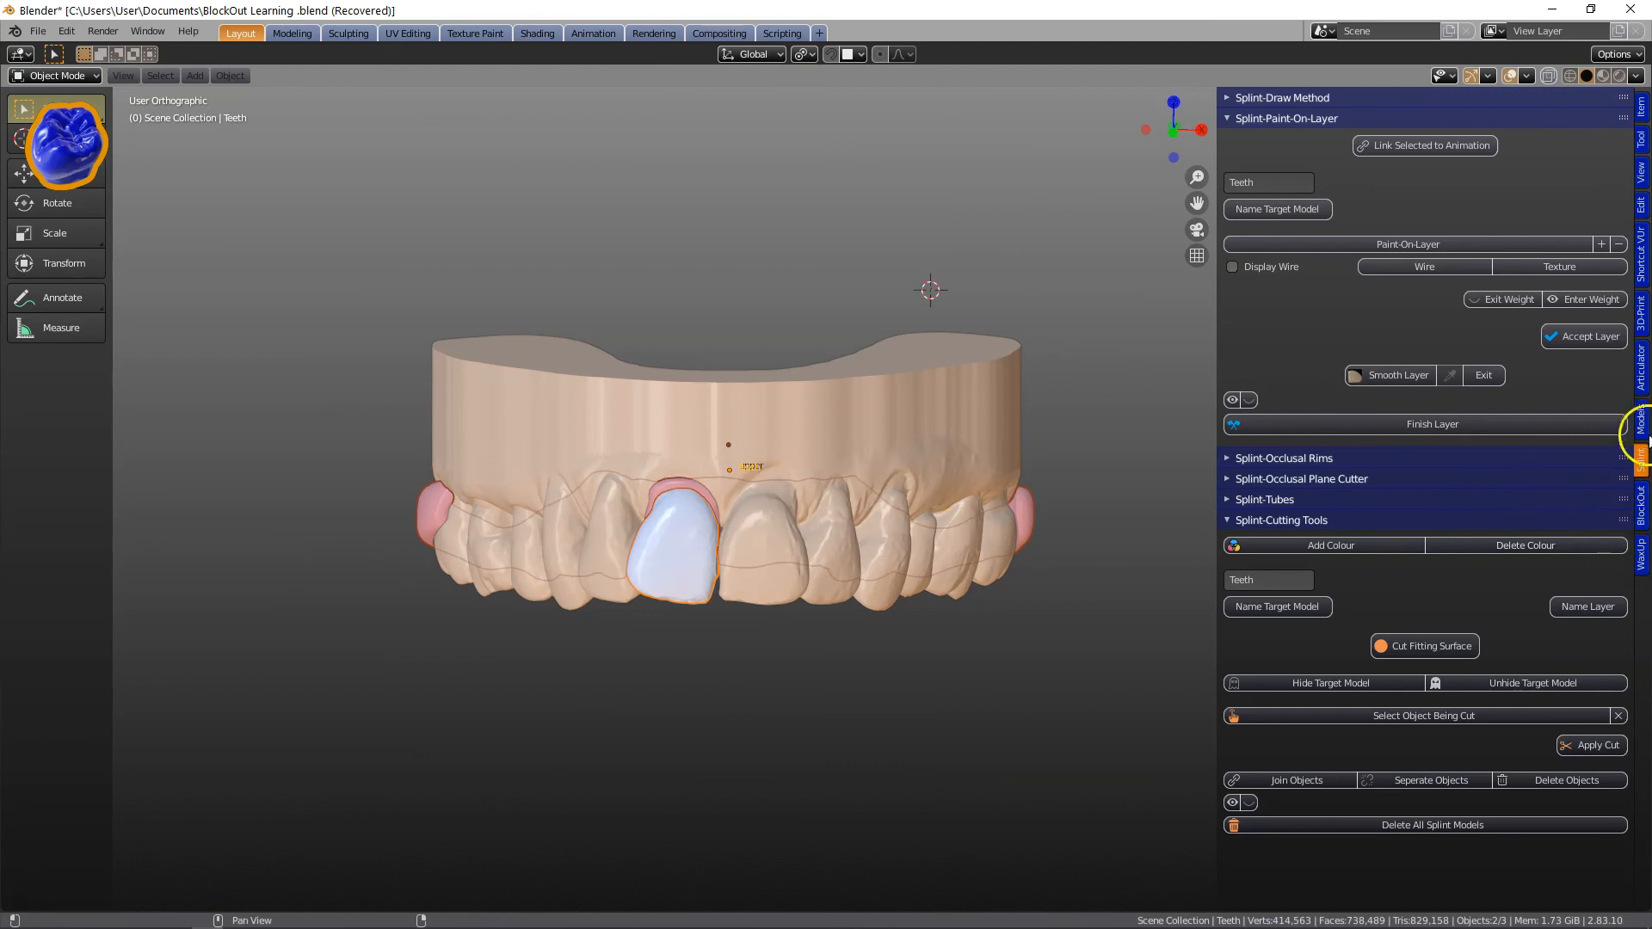
pyautogui.click(1643, 430)
pyautogui.click(1619, 682)
pyautogui.press('g')
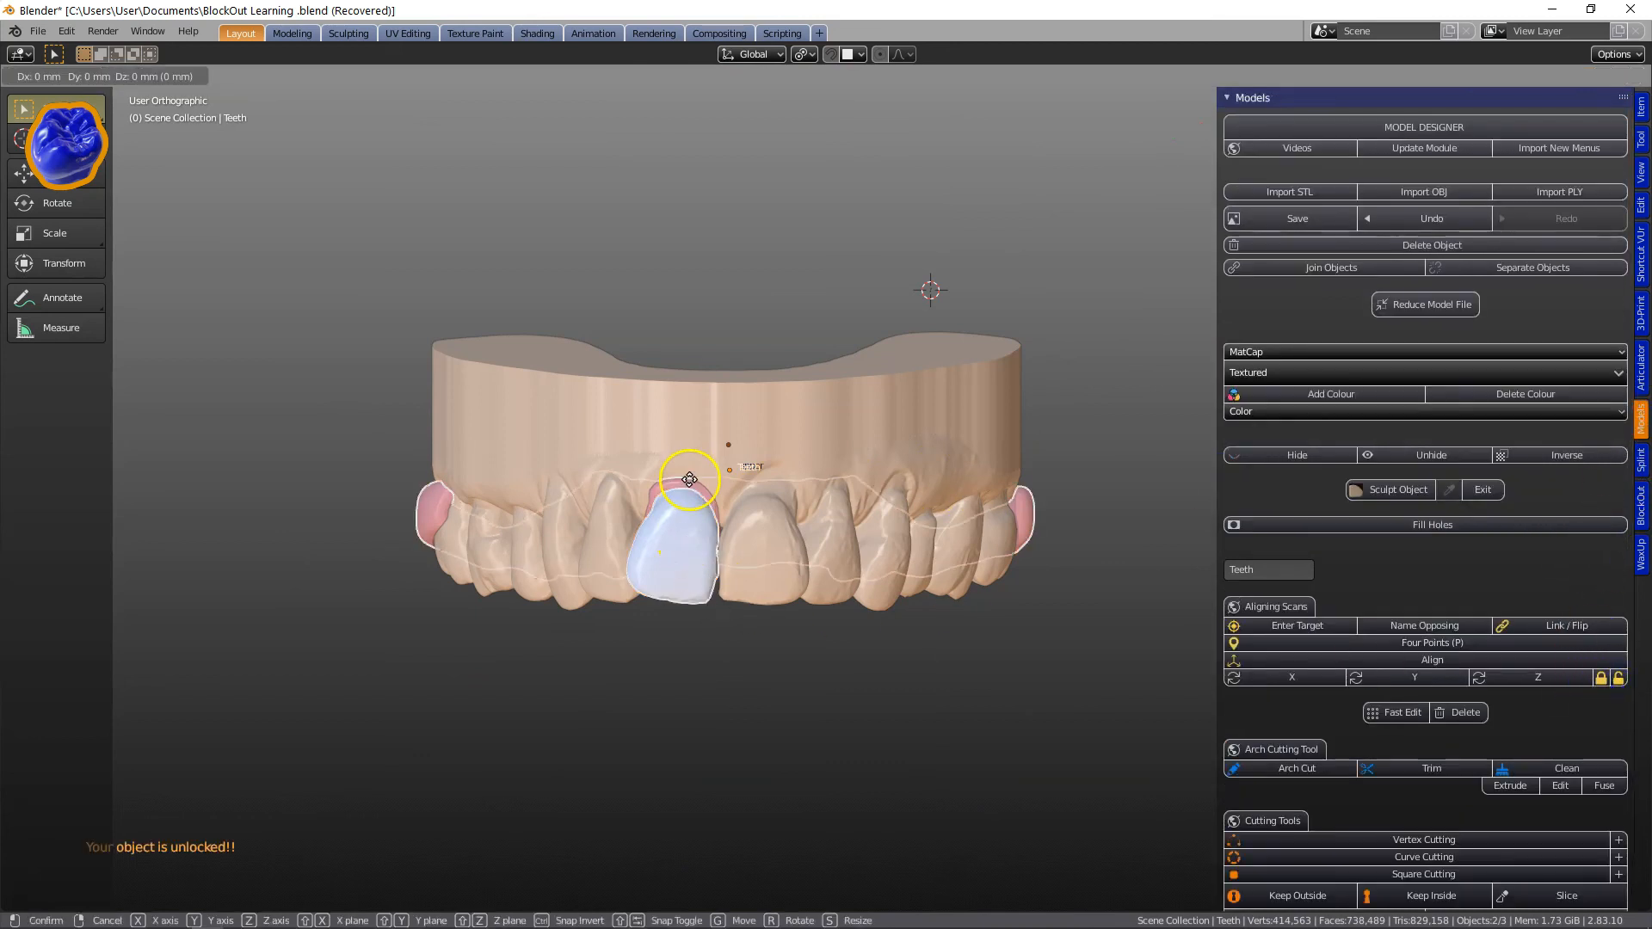
pyautogui.press('z')
pyautogui.click(700, 520)
pyautogui.hotkey('ctrl', 'z')
pyautogui.click(683, 490)
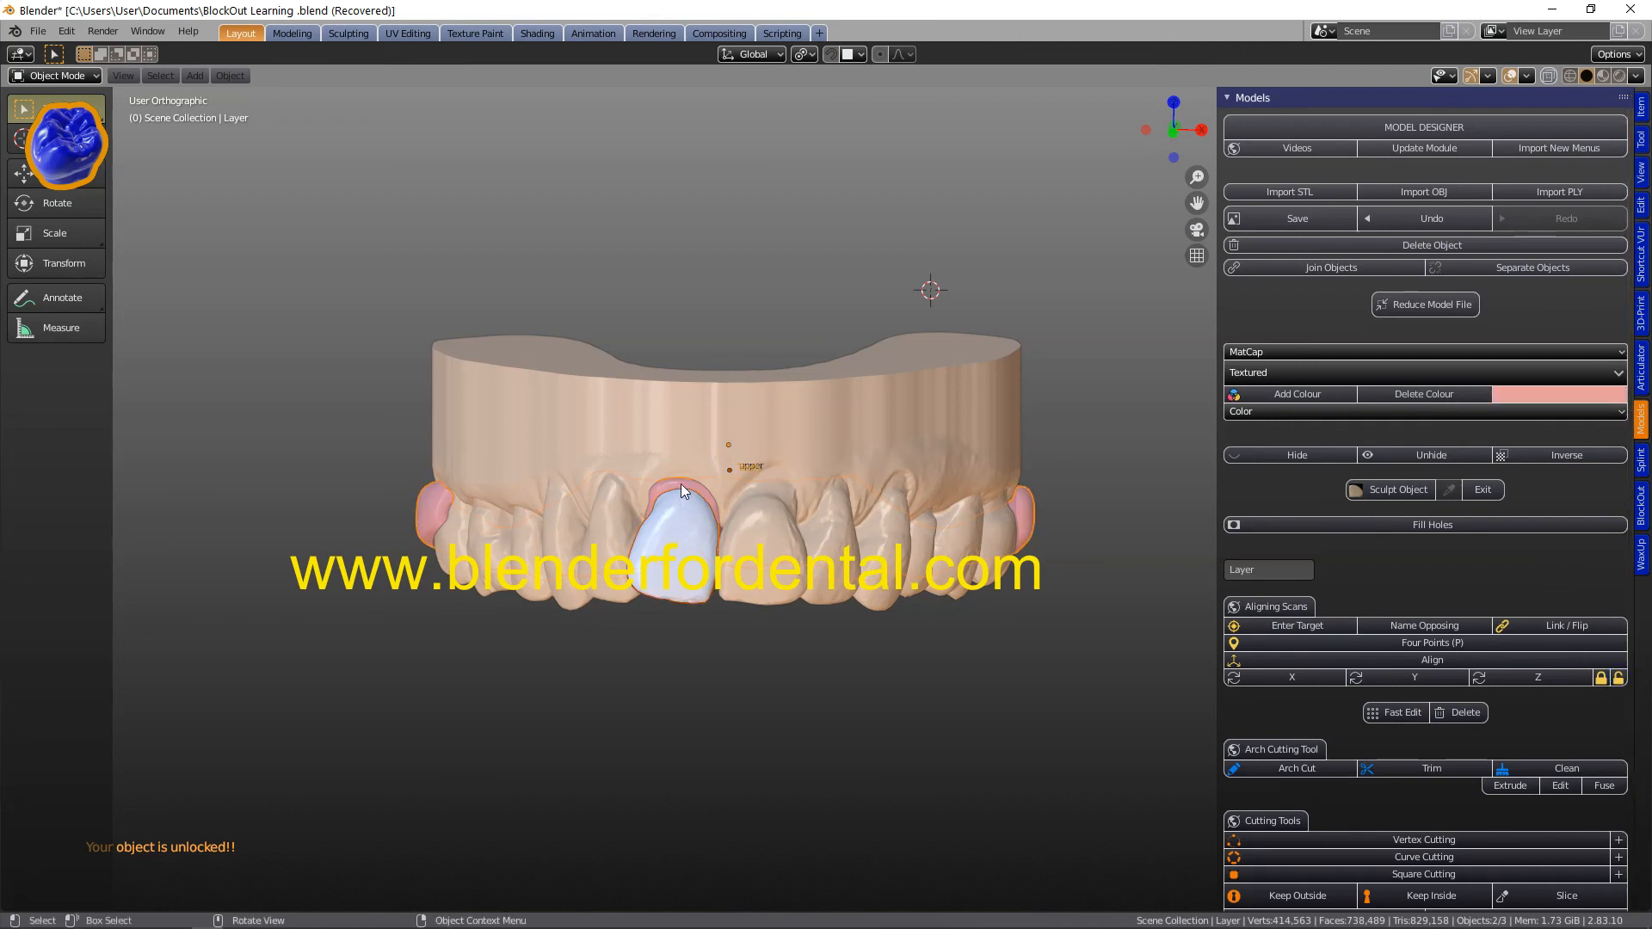
pyautogui.press('g')
pyautogui.click(679, 736)
pyautogui.keyDown('shift'); pyautogui.moveTo(695, 716); pyautogui.dragTo(689, 376, button='middle'); pyautogui.keyUp('shift')
pyautogui.scroll(2, 719, 473)
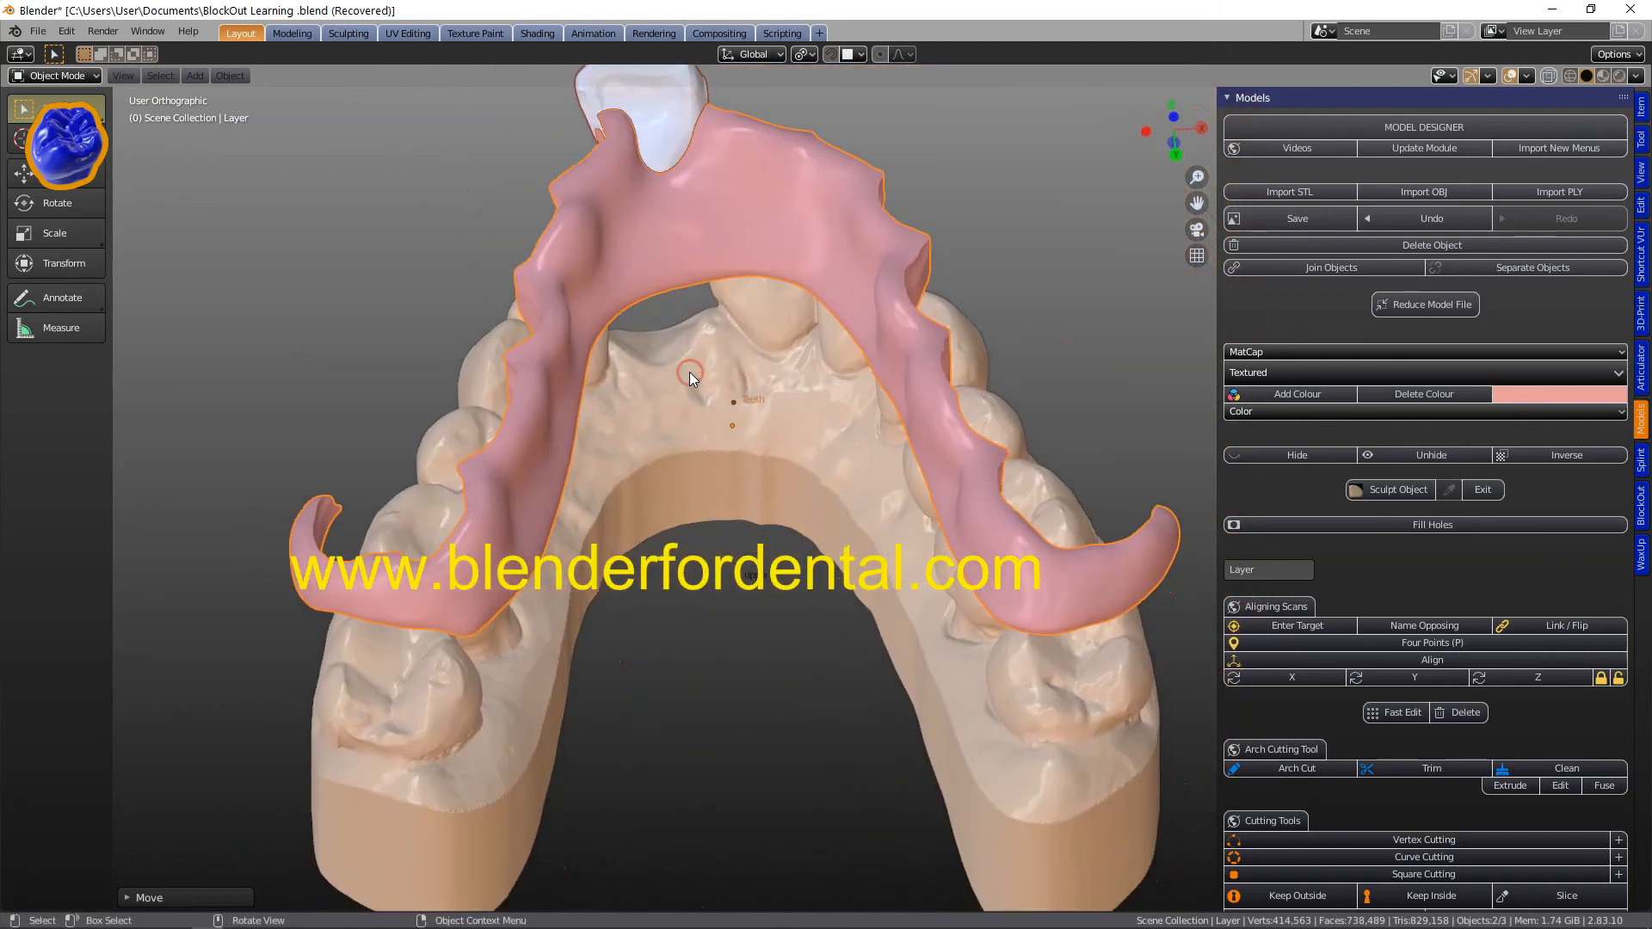
pyautogui.press('t')
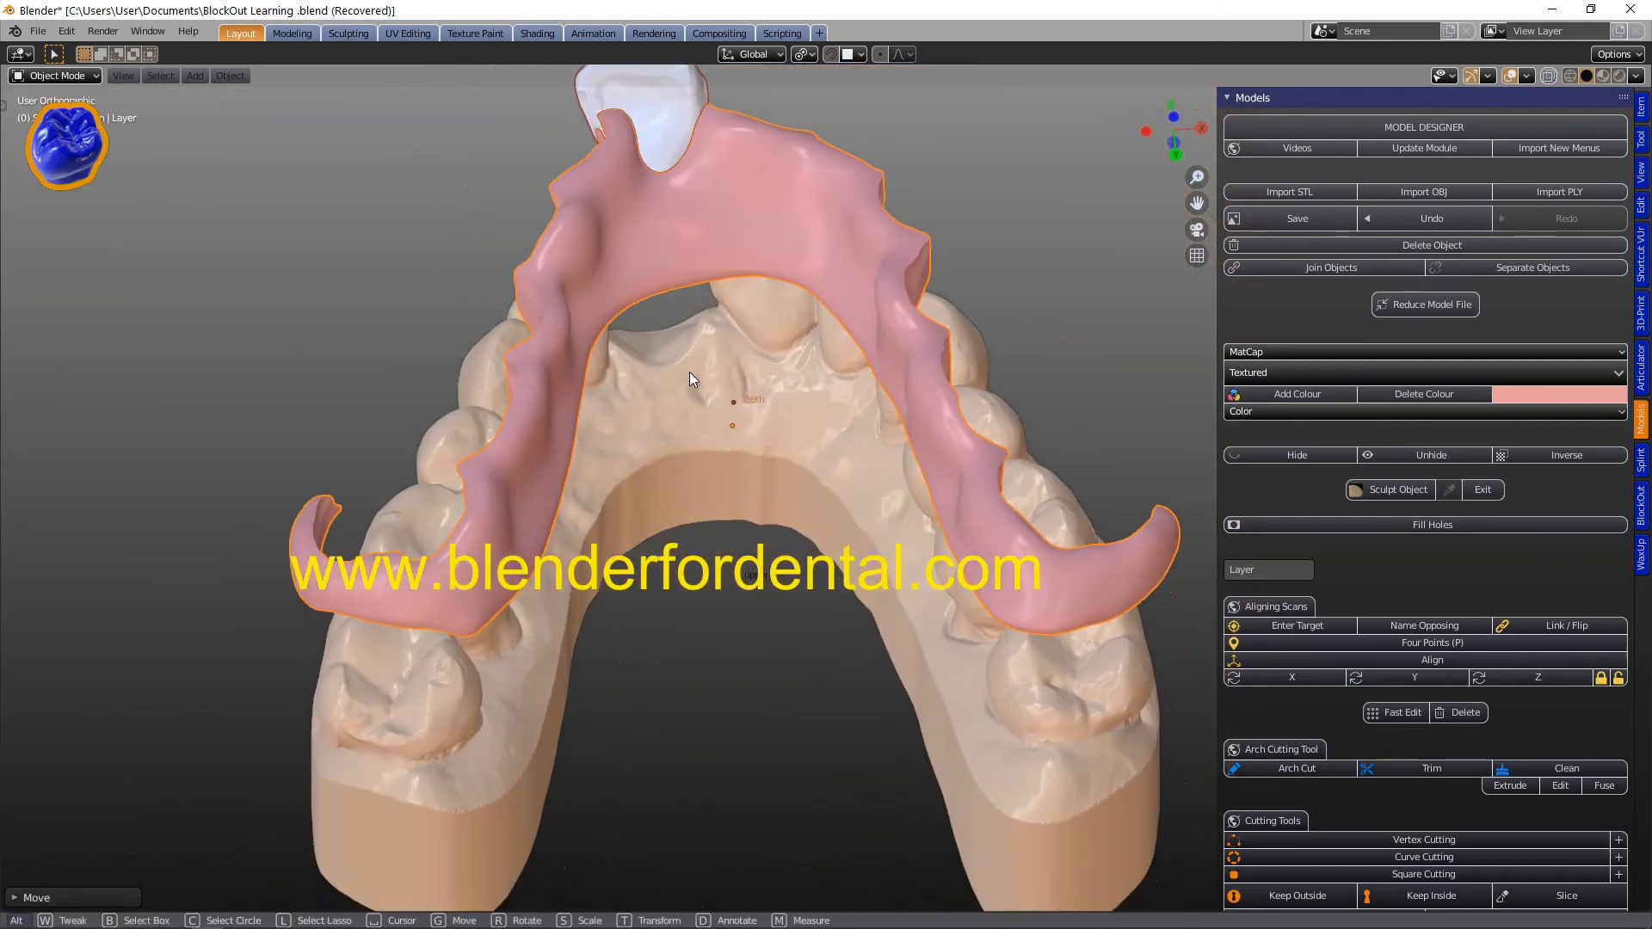
pyautogui.hotkey('ctrl', 'z')
pyautogui.hotkey('ctrl', 'z')
pyautogui.hotkey('ctrl', 'z')
pyautogui.hotkey('ctrl', 'z')
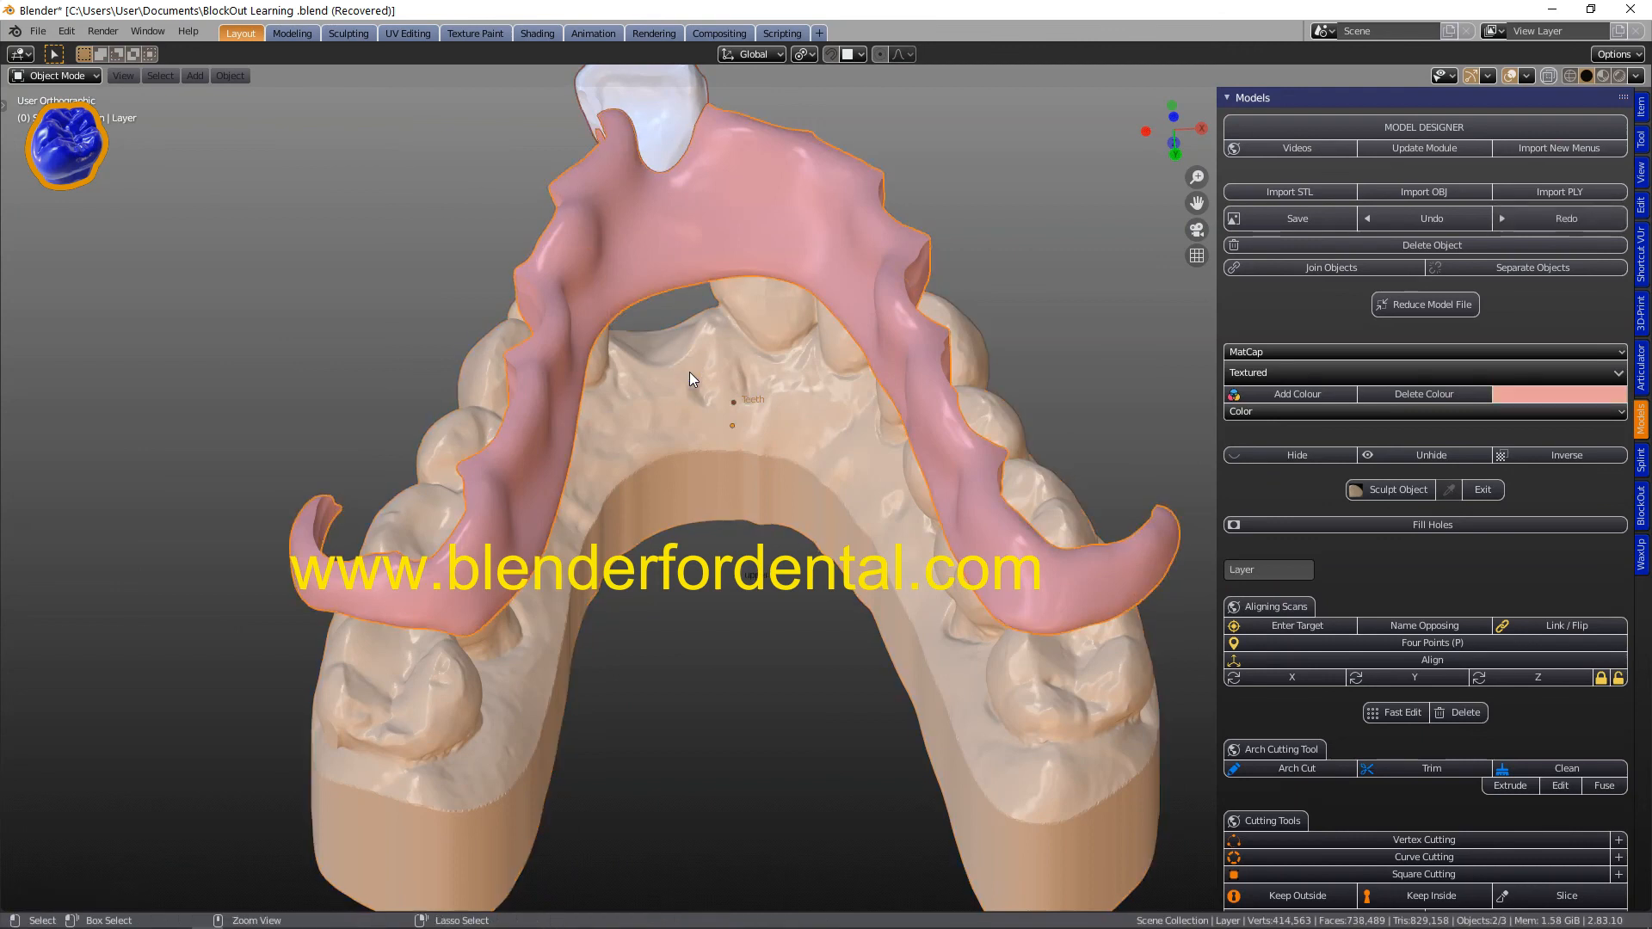
pyautogui.moveTo(690, 372); pyautogui.dragTo(879, 684, button='middle')
pyautogui.scroll(3, 825, 456)
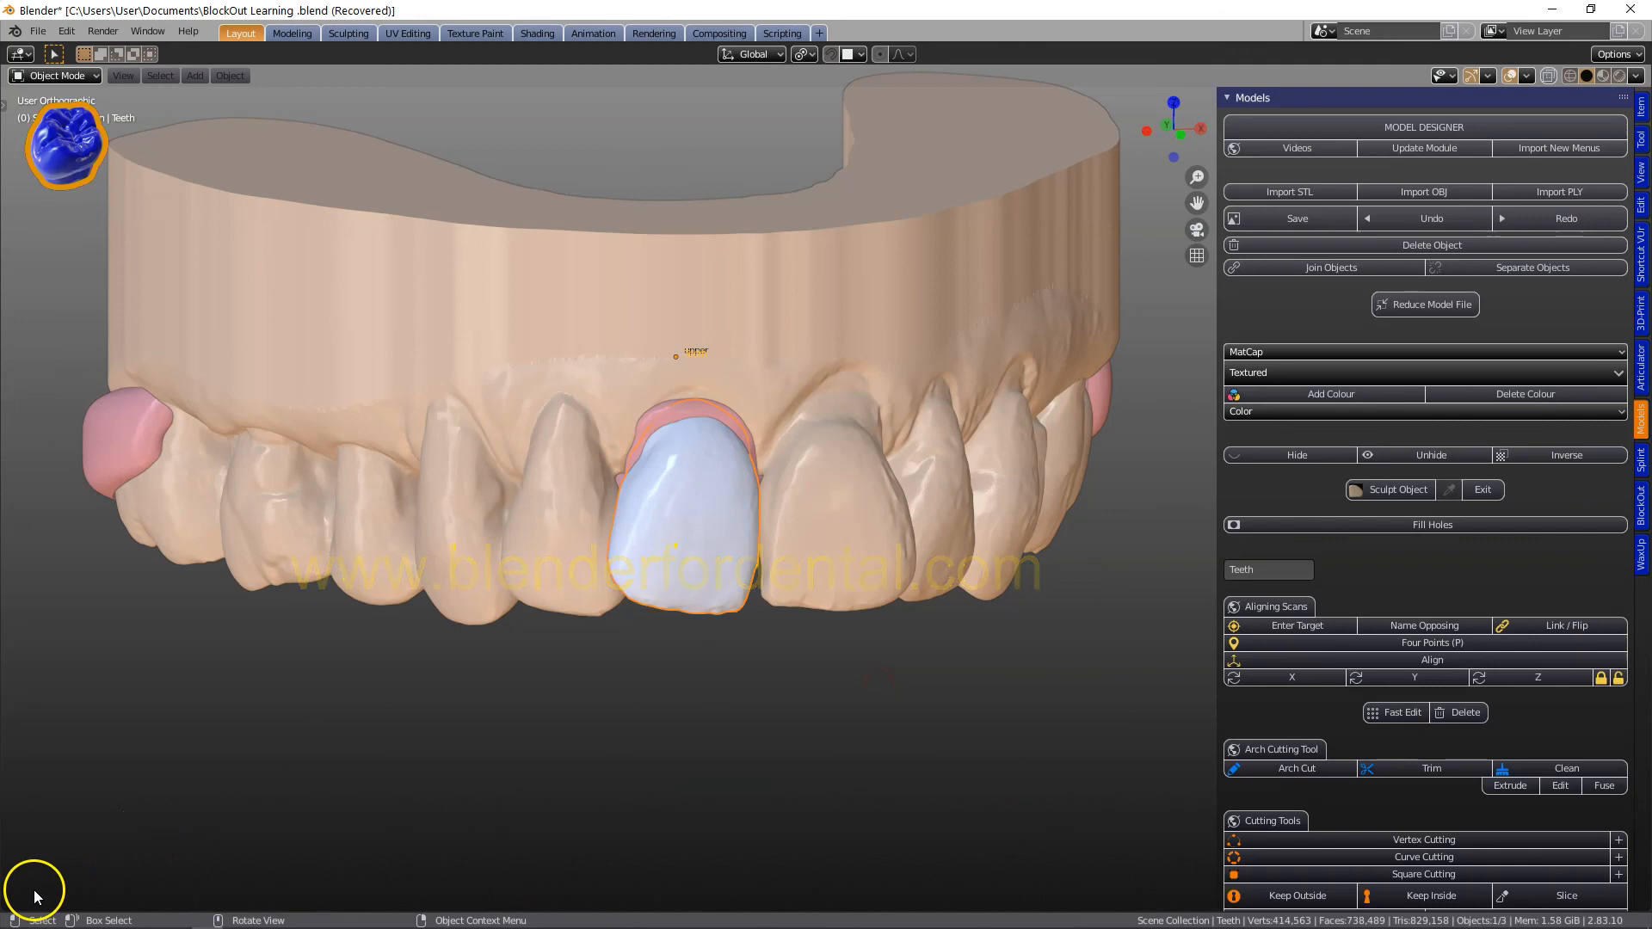